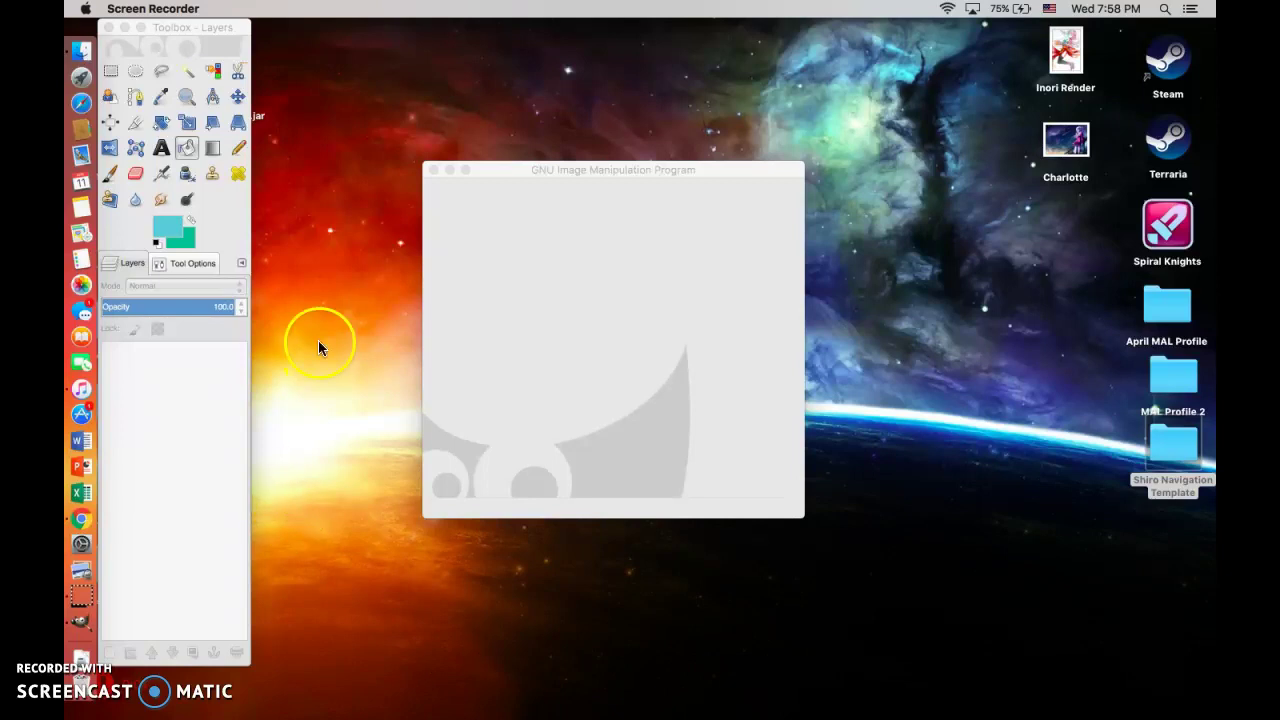
Step: Create a new 798×400 px image
left_click(514, 293)
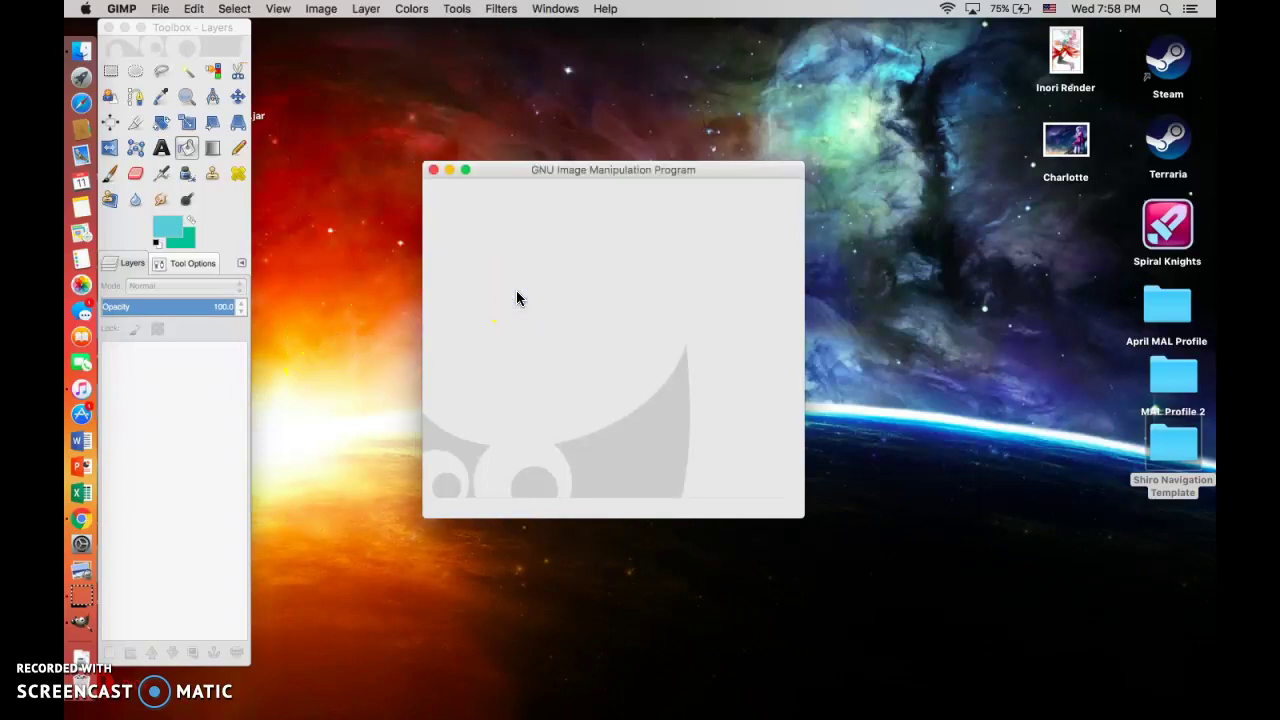
left_click(403, 190)
left_click(162, 9)
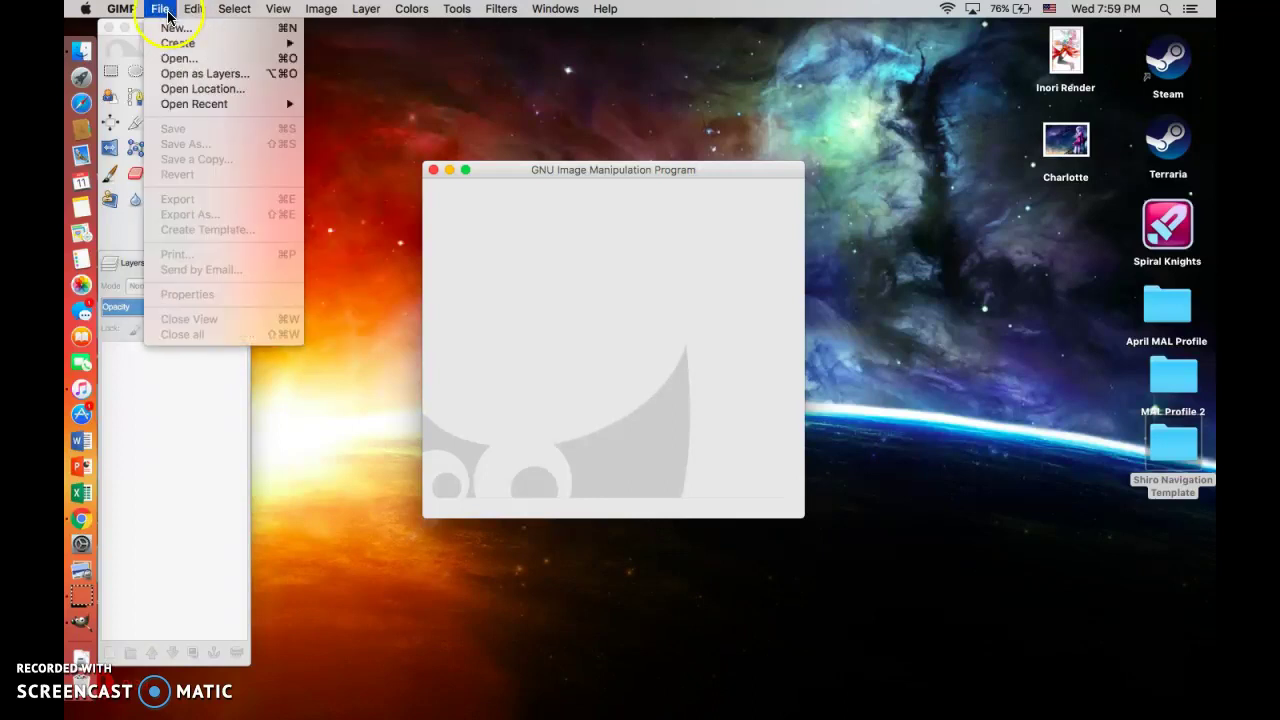
left_click(175, 27)
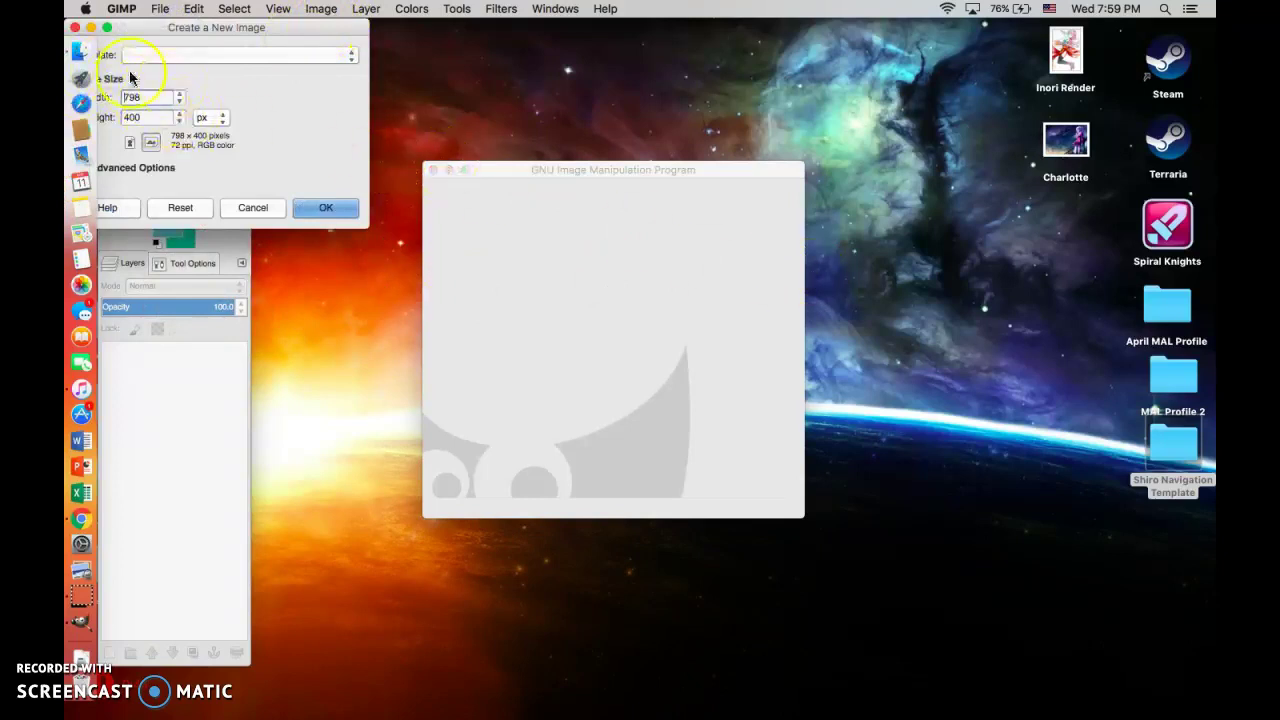
left_click(151, 95)
left_click(316, 207)
Step: Bucket-fill the whole canvas with the light blue foreground colour
left_click(463, 206)
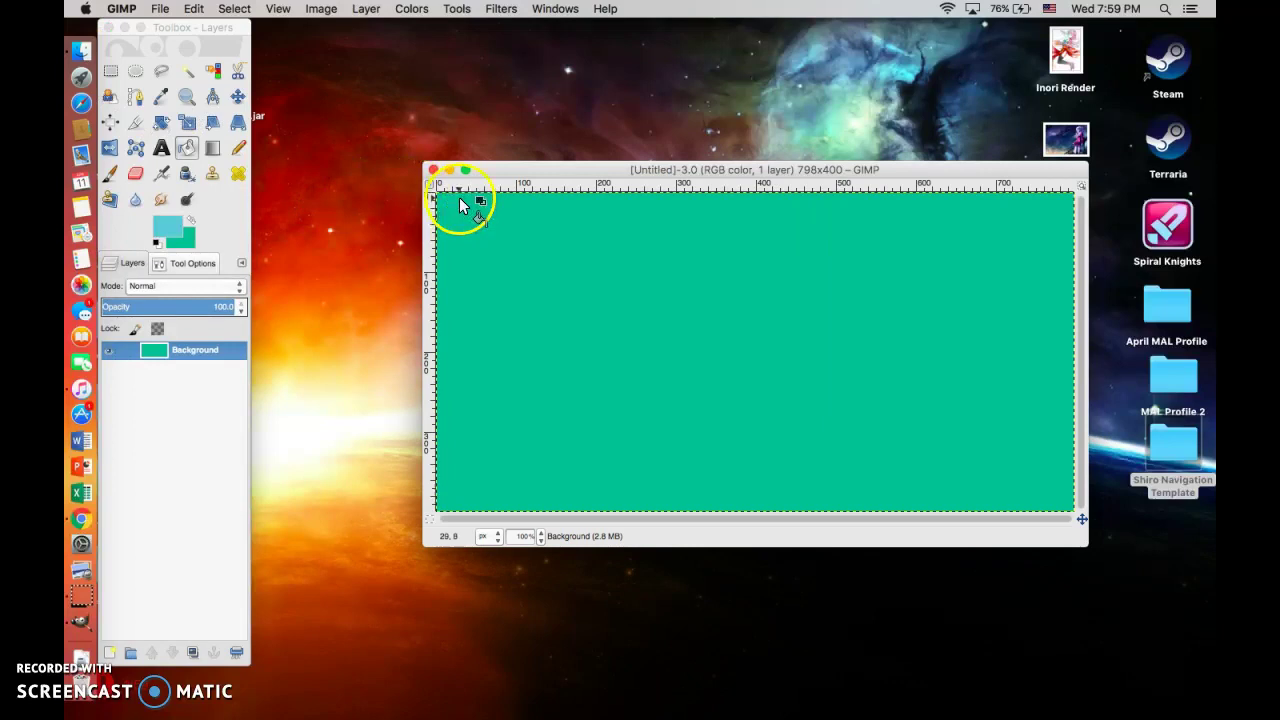
left_click_drag(538, 169, 440, 143)
left_click(583, 325)
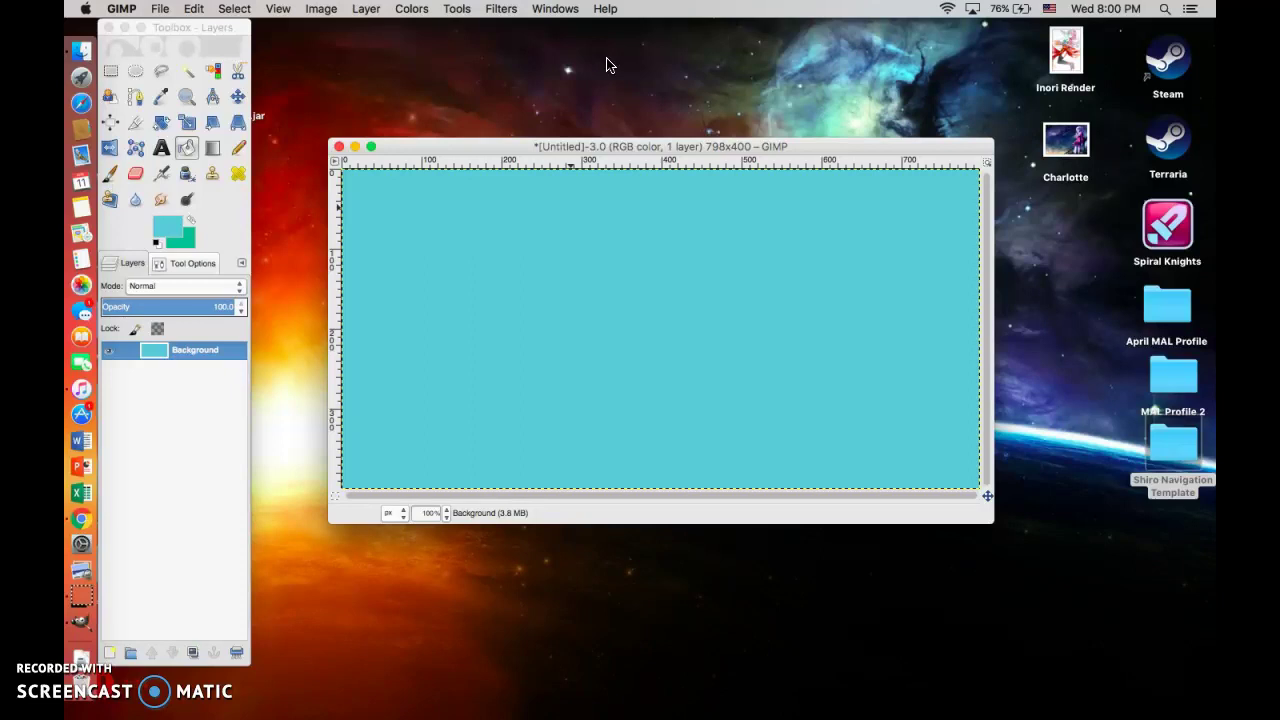
Step: Keep the 77c9d4 foreground colour and export the image as MAL BG.png
left_click(159, 227)
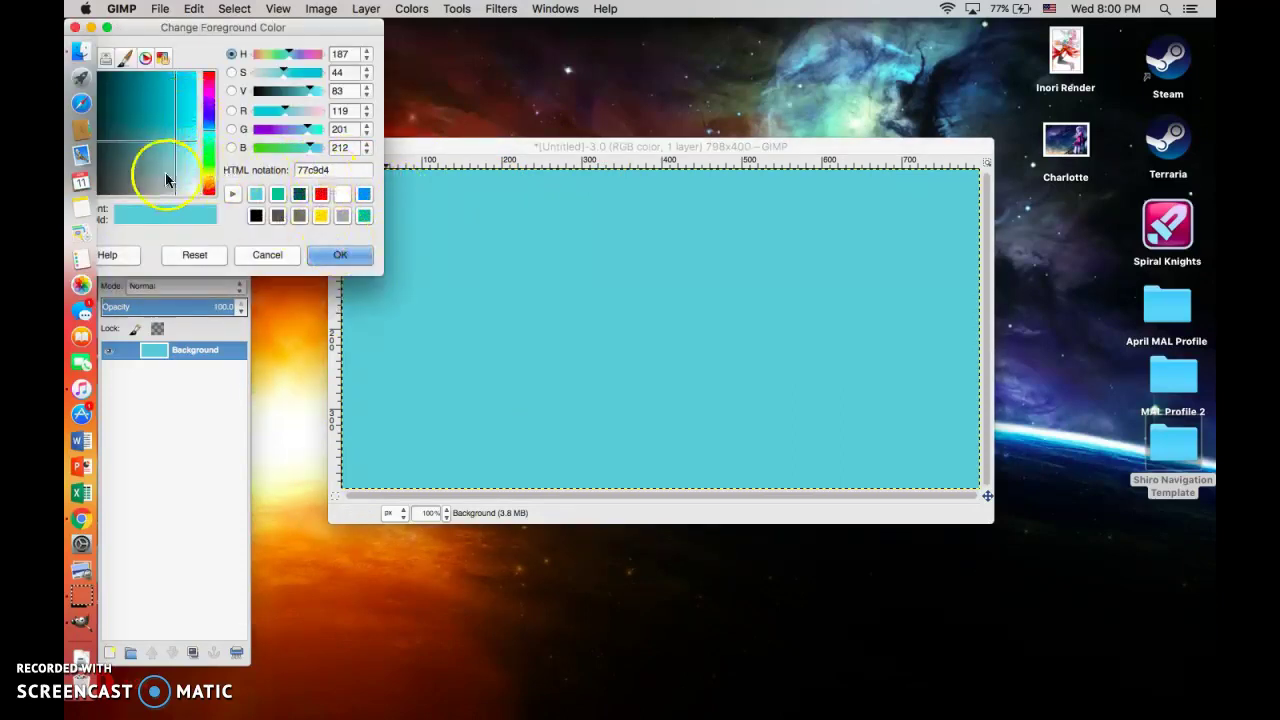
left_click(338, 255)
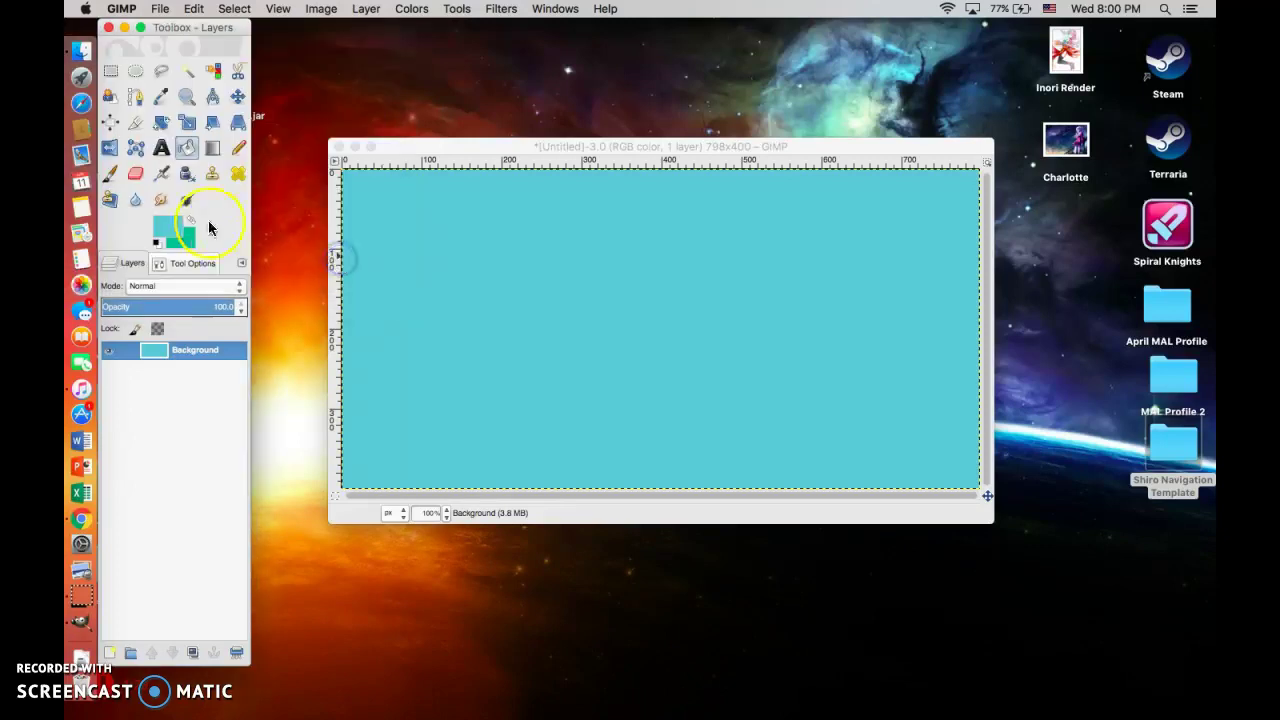
left_click(160, 8)
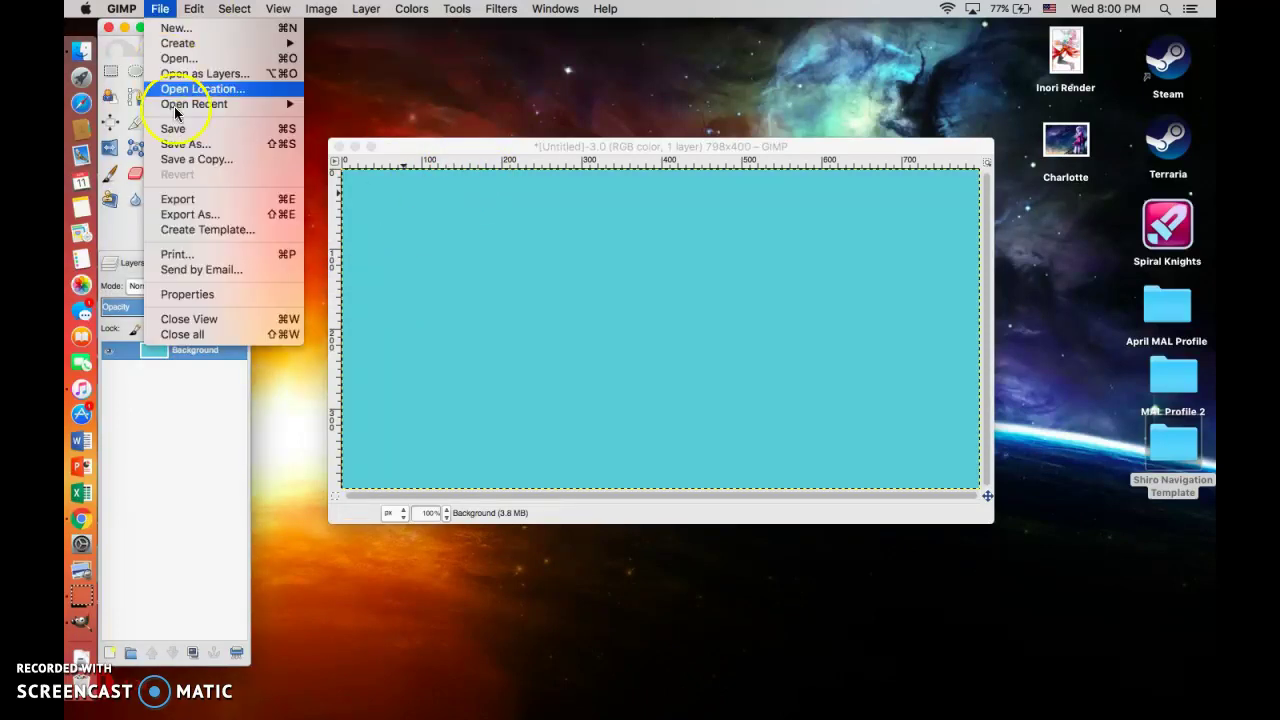
left_click(190, 214)
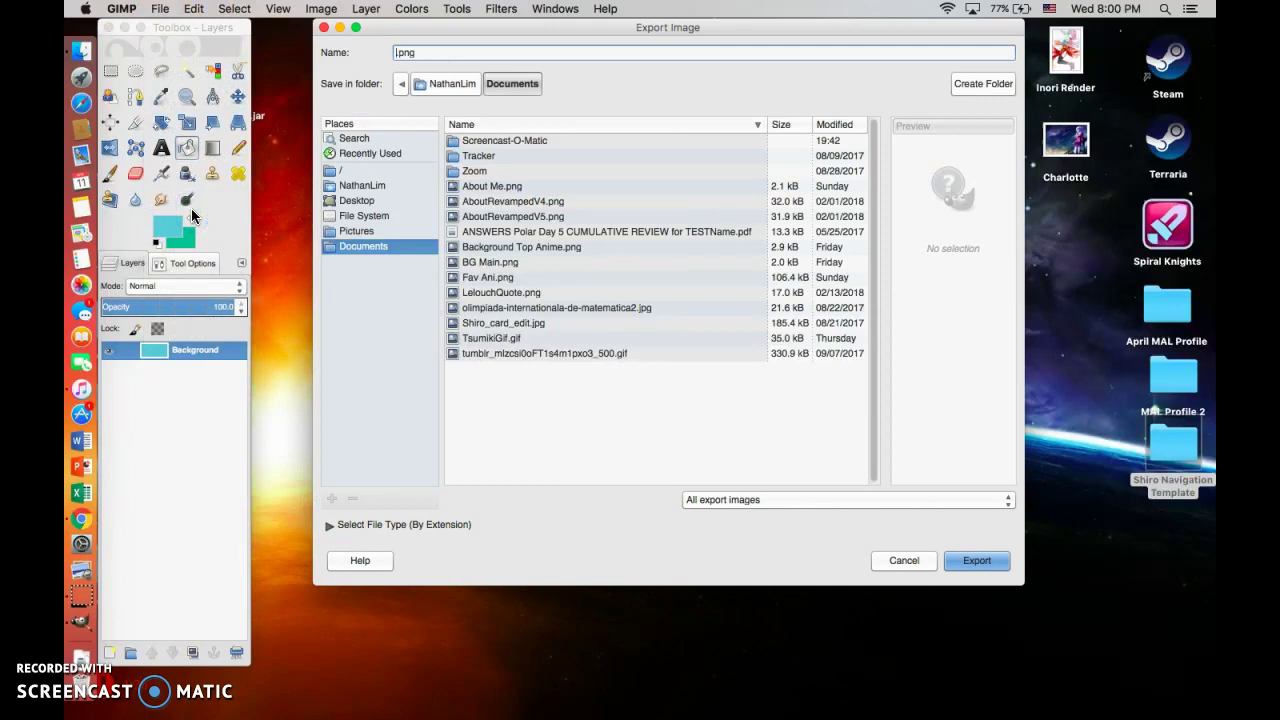
type("MAL BG")
key("Return")
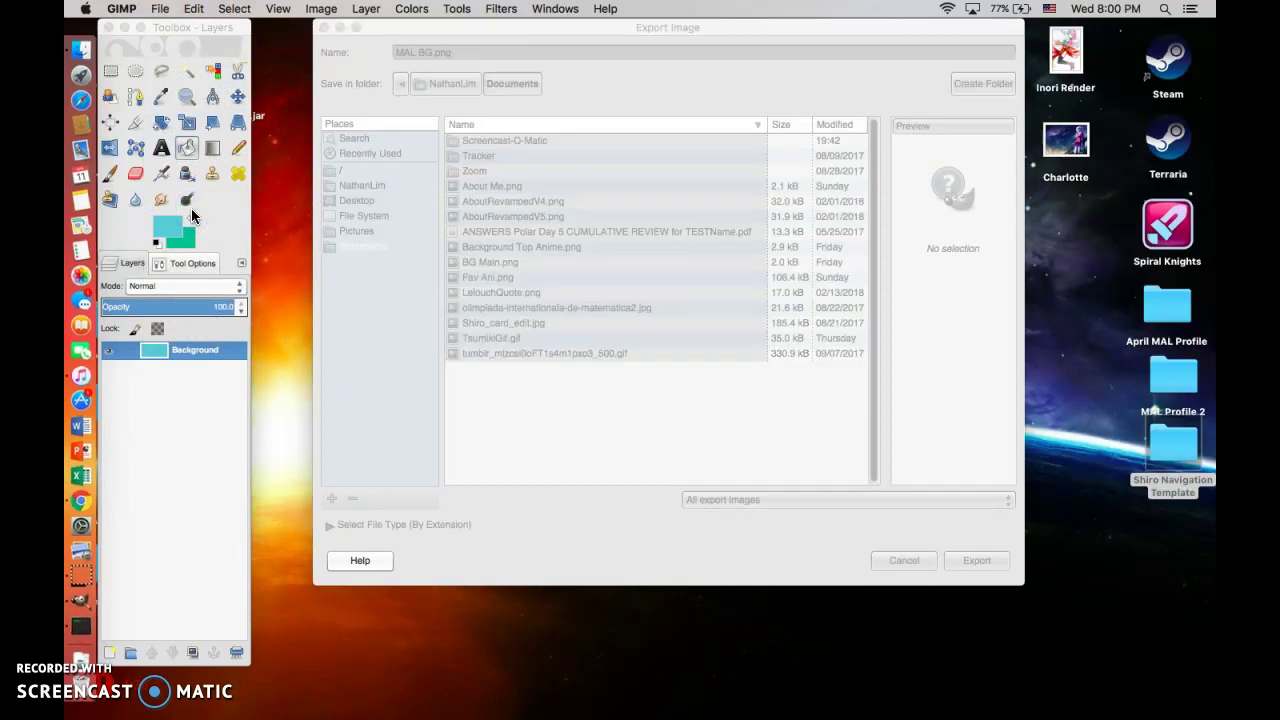
key("Return")
Step: Export MAL BG.png again, this time into the Desktop folder
left_click_drag(830, 158, 864, 288)
mouse_move(229, 29)
left_mouse_down()
mouse_move(415, 130)
mouse_move(421, 109)
mouse_move(343, 103)
mouse_move(229, 27)
left_mouse_up()
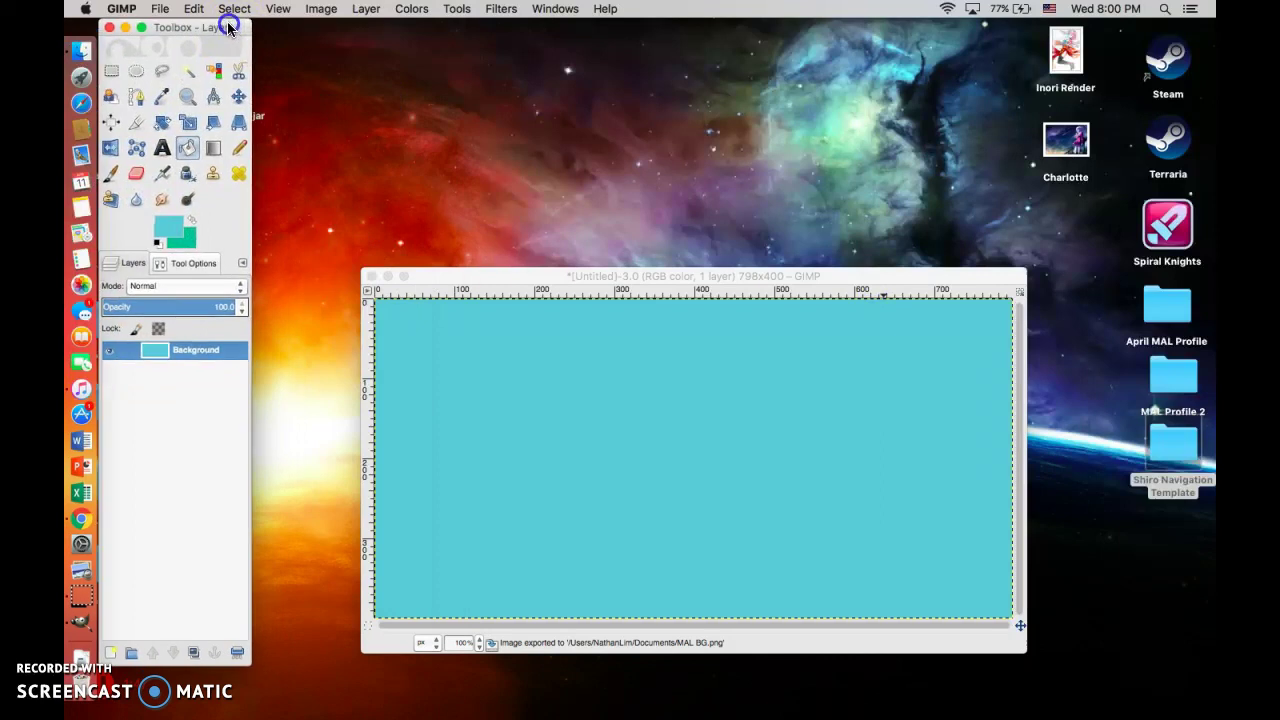
left_click_drag(543, 277, 461, 148)
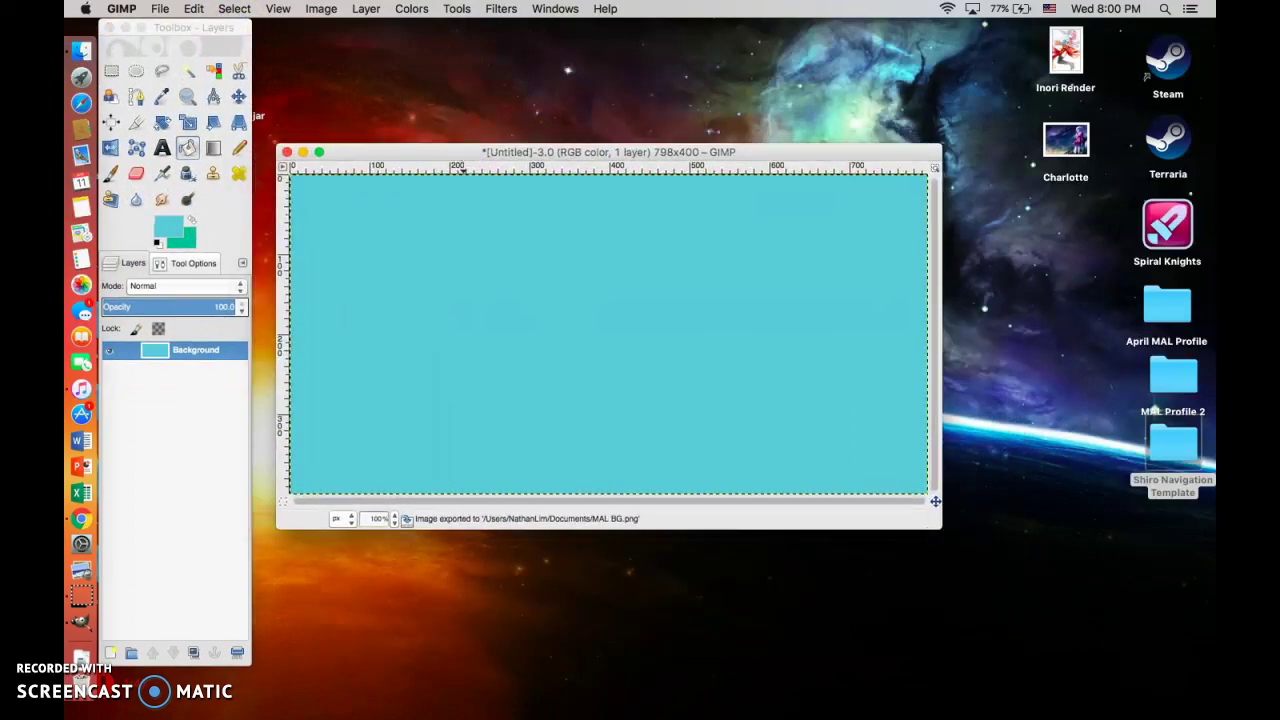
left_click(160, 8)
left_click(188, 208)
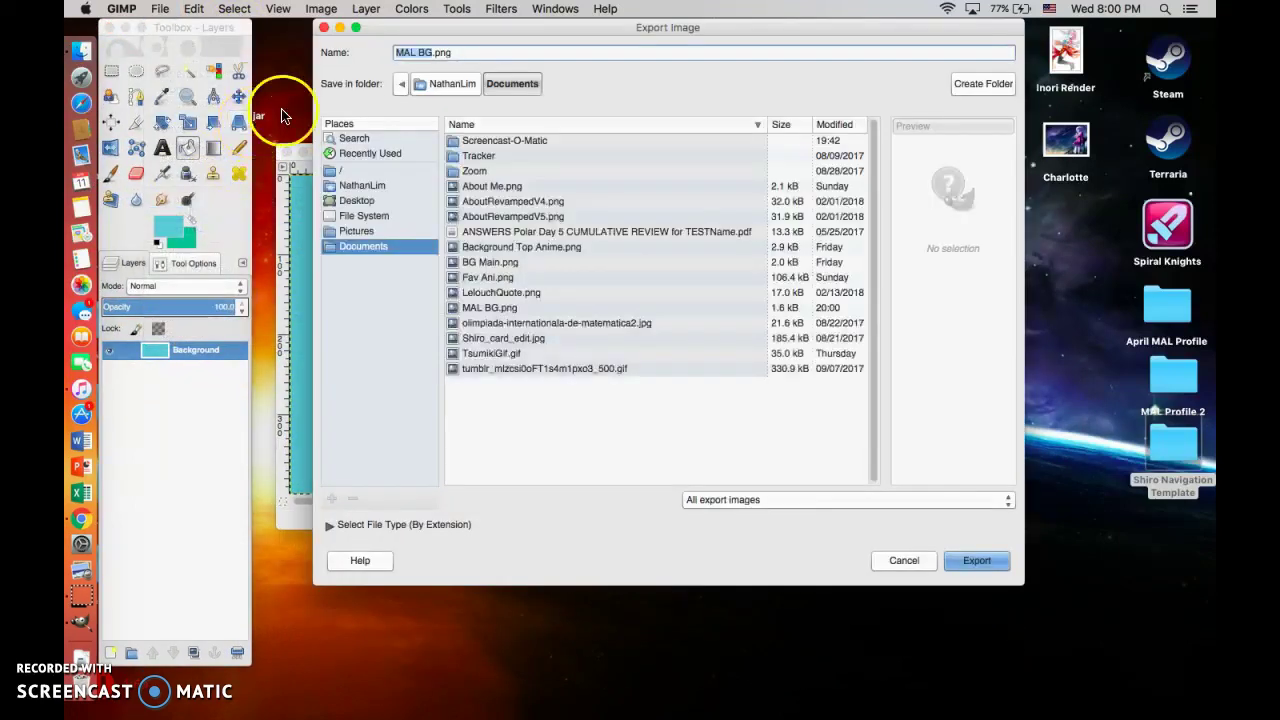
left_click(358, 200)
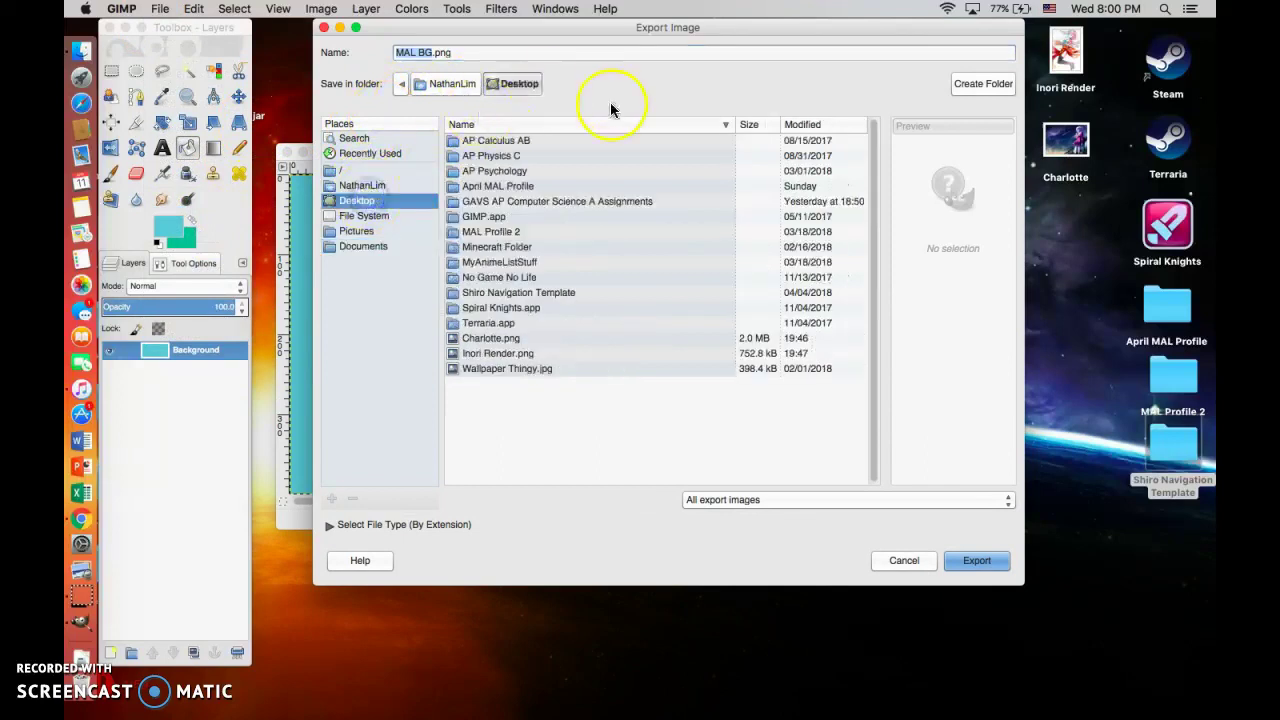
left_click(976, 562)
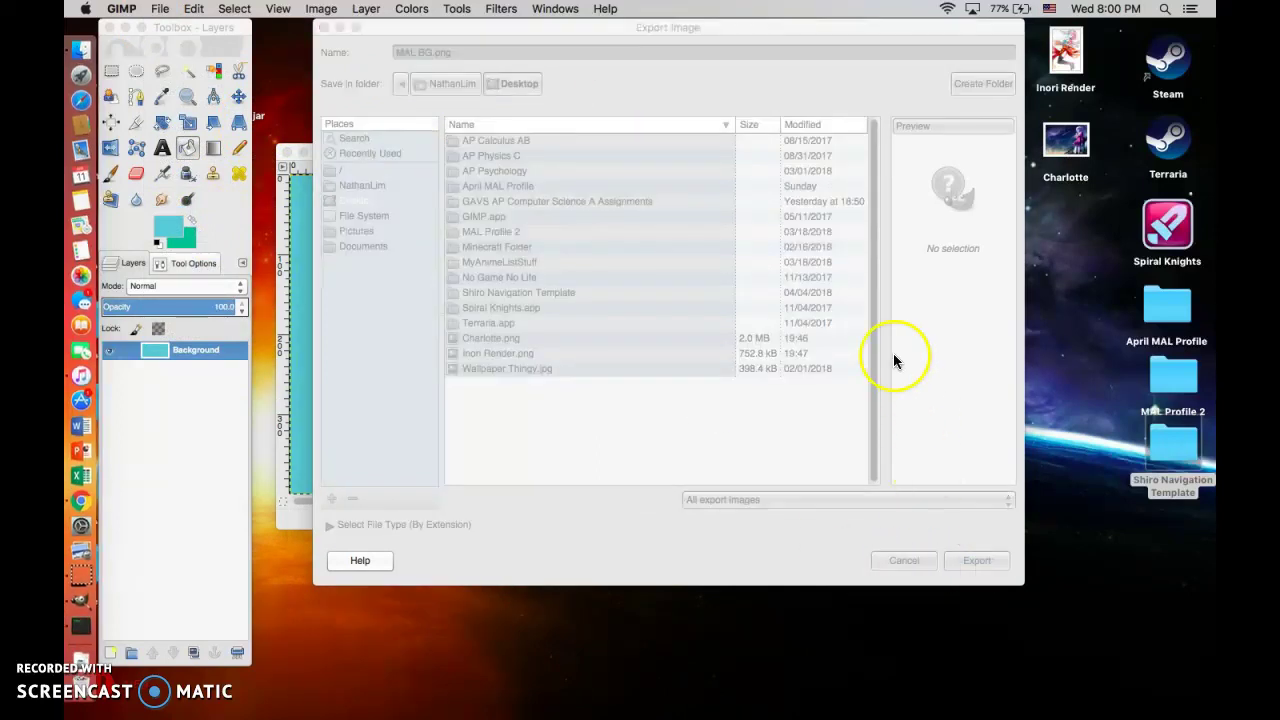
left_click(726, 478)
left_click(1160, 590)
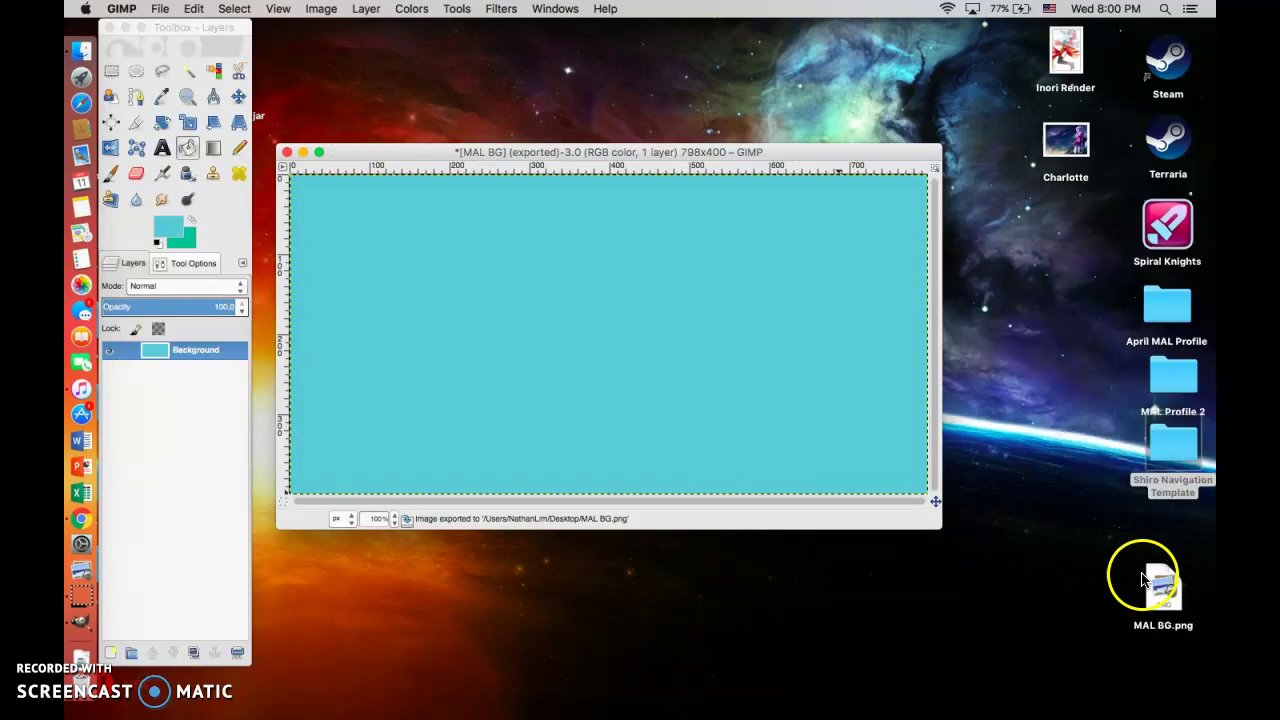
Step: Close the MAL BG image, discarding its unsaved changes
left_click_drag(453, 152, 468, 152)
left_click(302, 152)
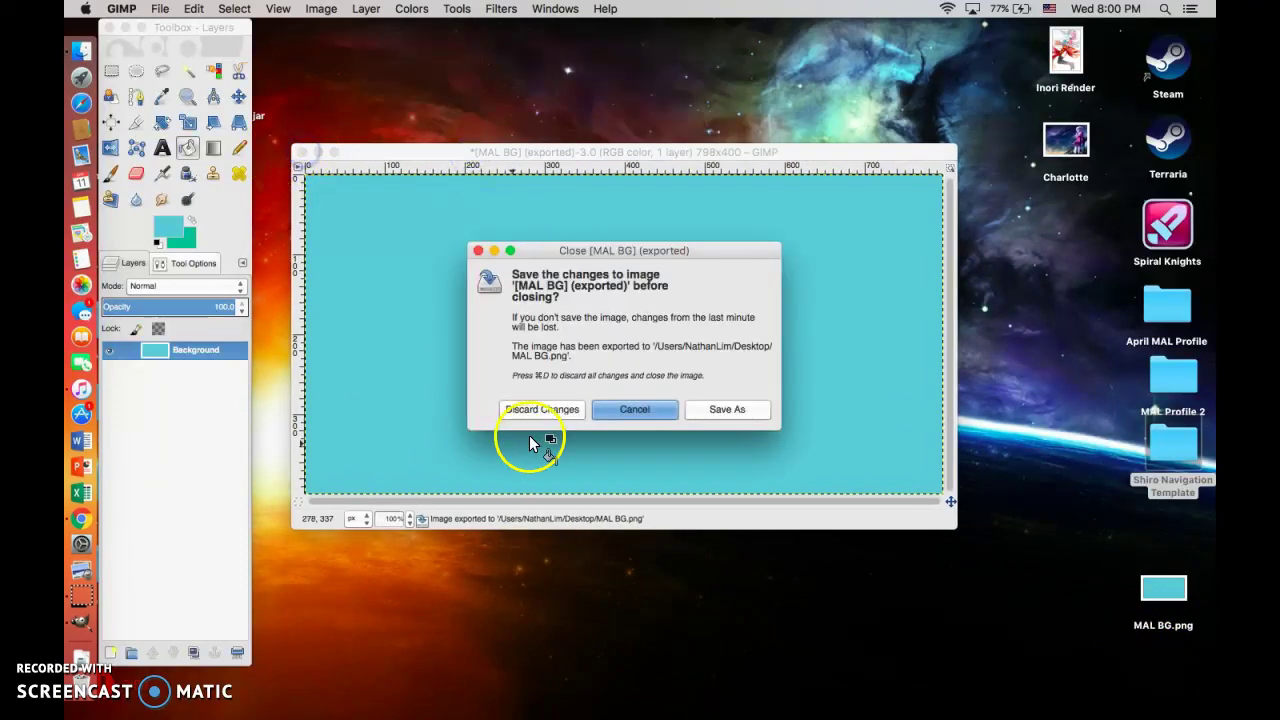
left_click(541, 409)
left_click_drag(435, 155, 519, 160)
left_click(161, 9)
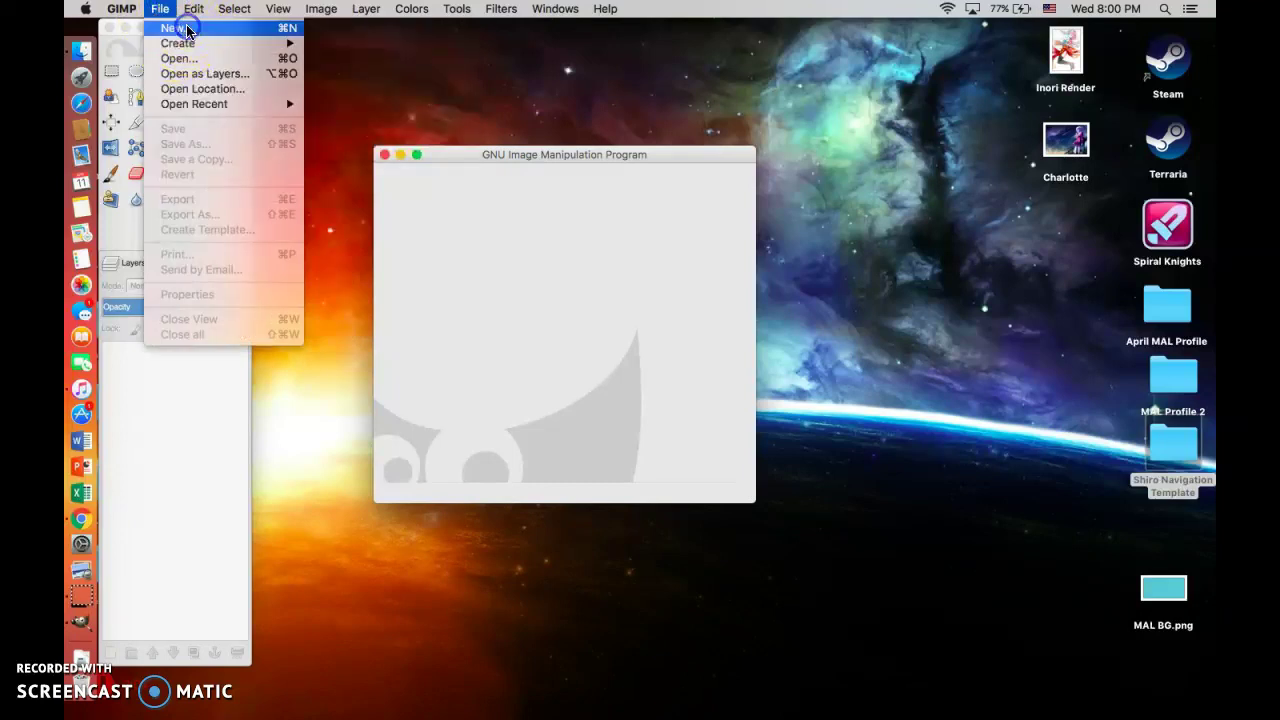
Step: Create a new 798×30 px header image
left_click(176, 27)
left_click(160, 117)
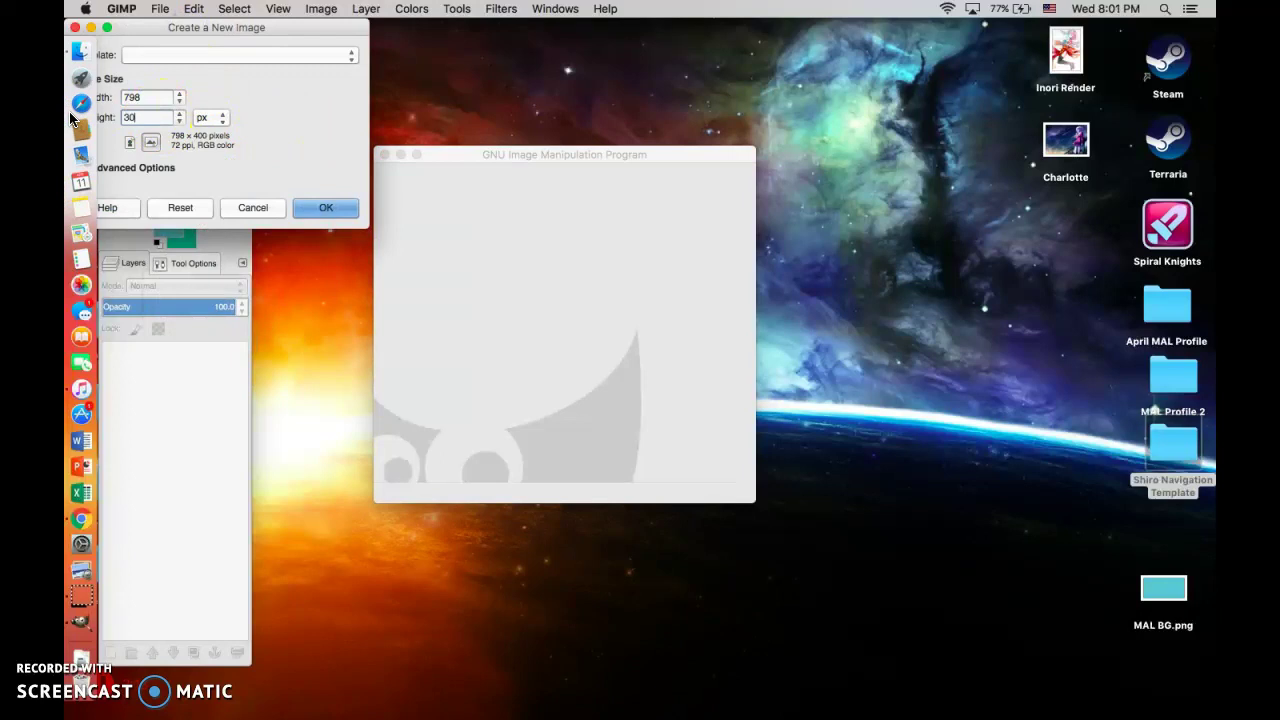
type("30")
key("Return")
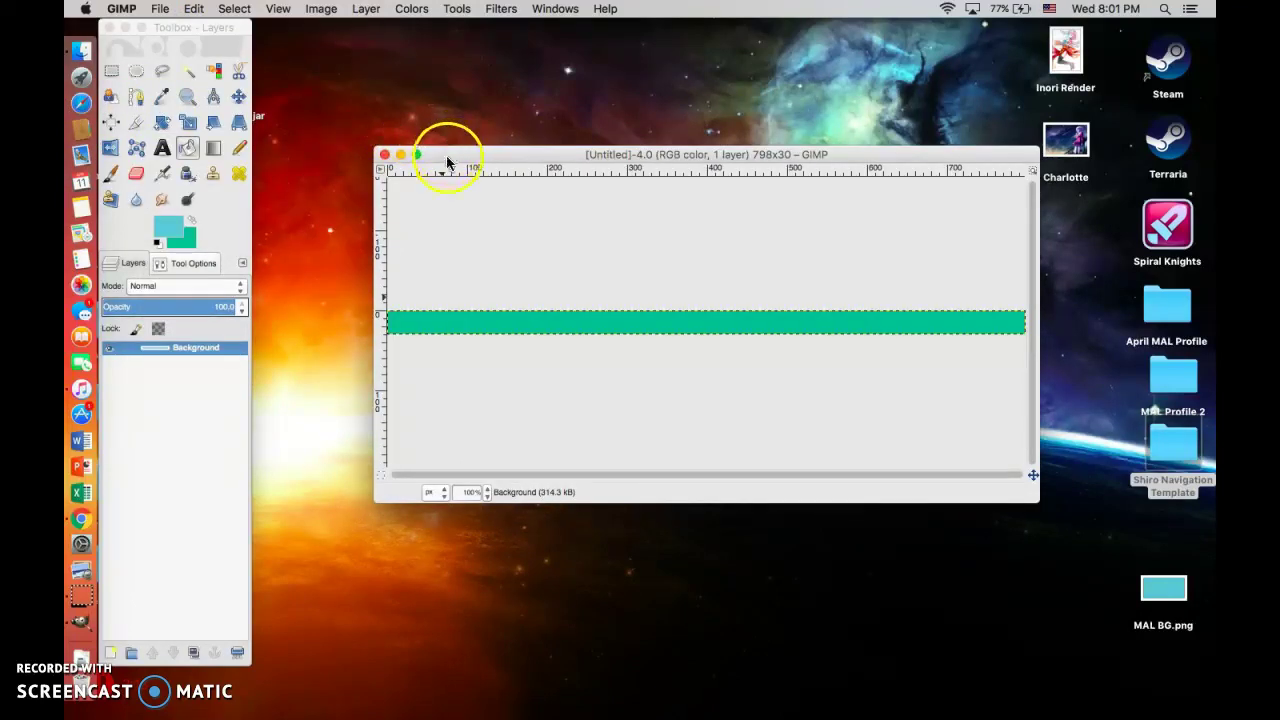
left_click_drag(448, 158, 420, 155)
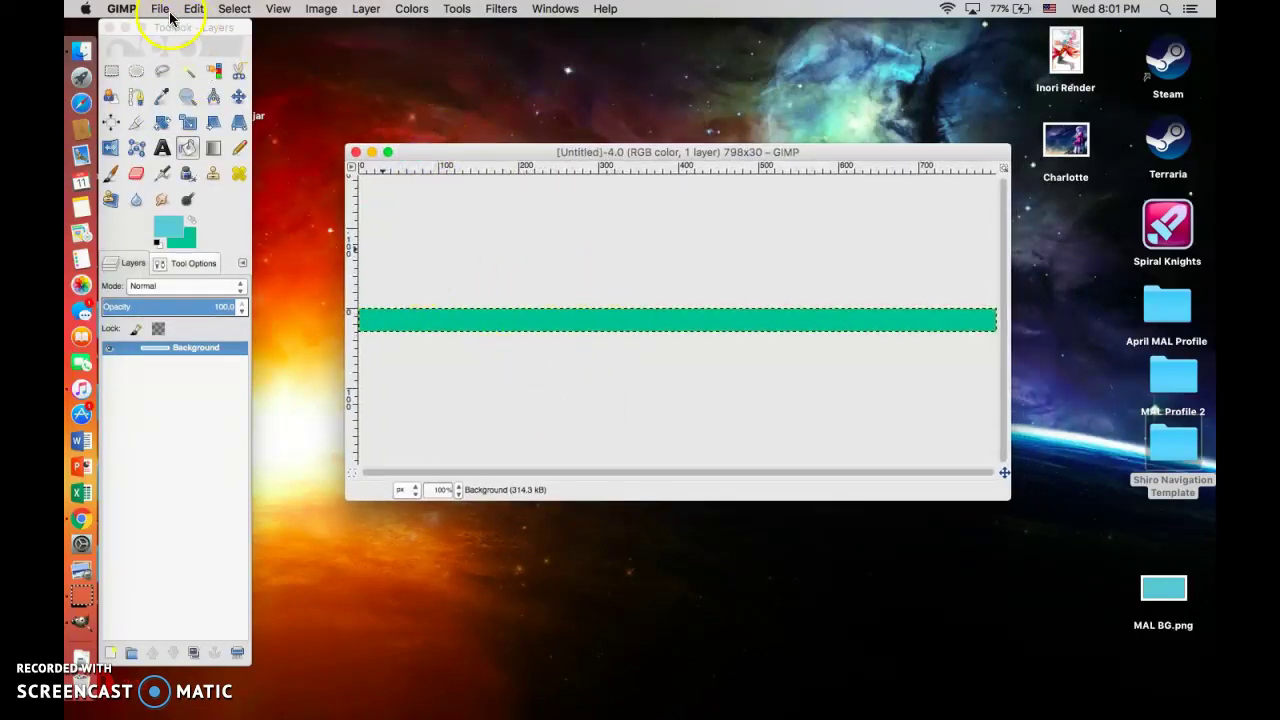
Step: Export the header as Background Header.png on the Desktop
left_click(160, 8)
left_click(203, 210)
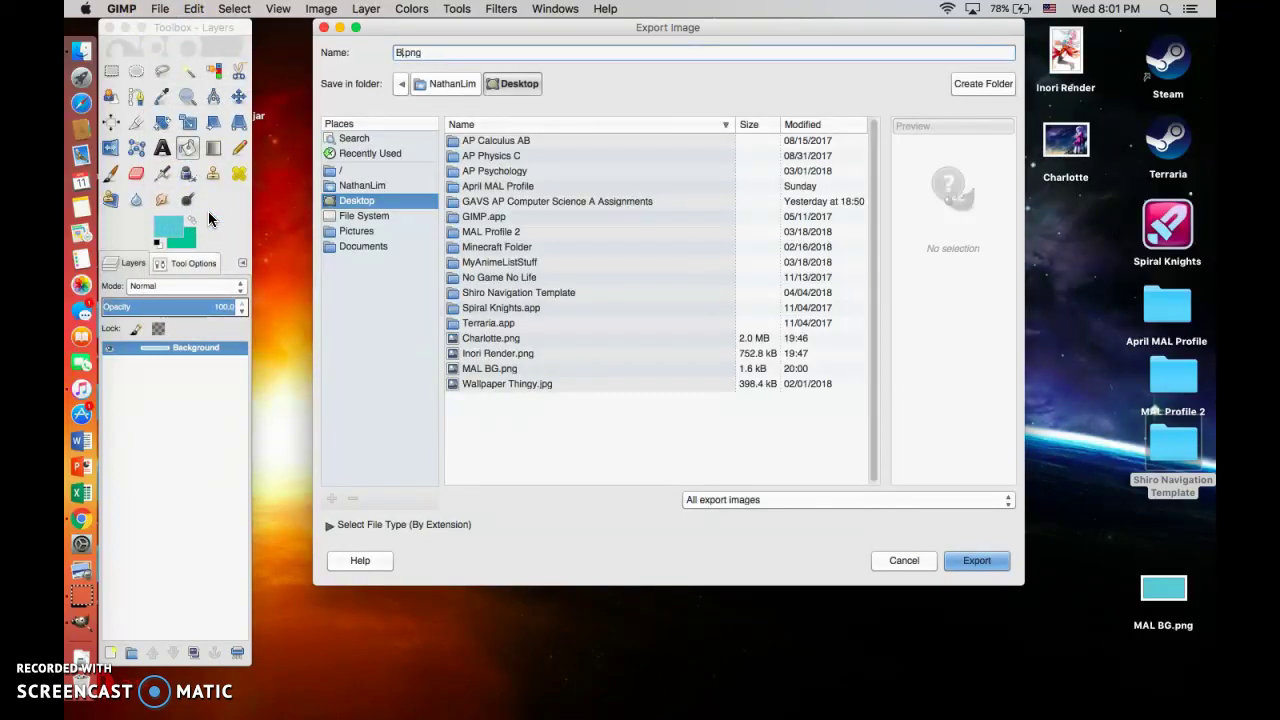
key("Return")
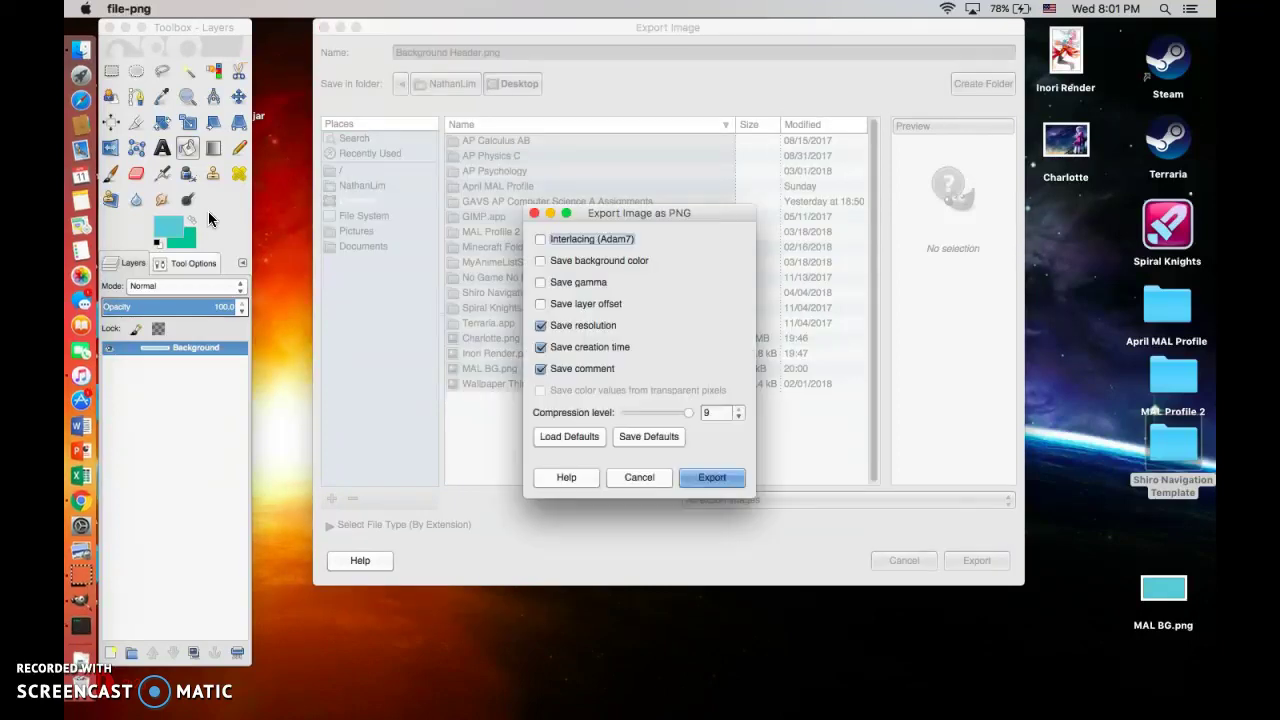
key("Return")
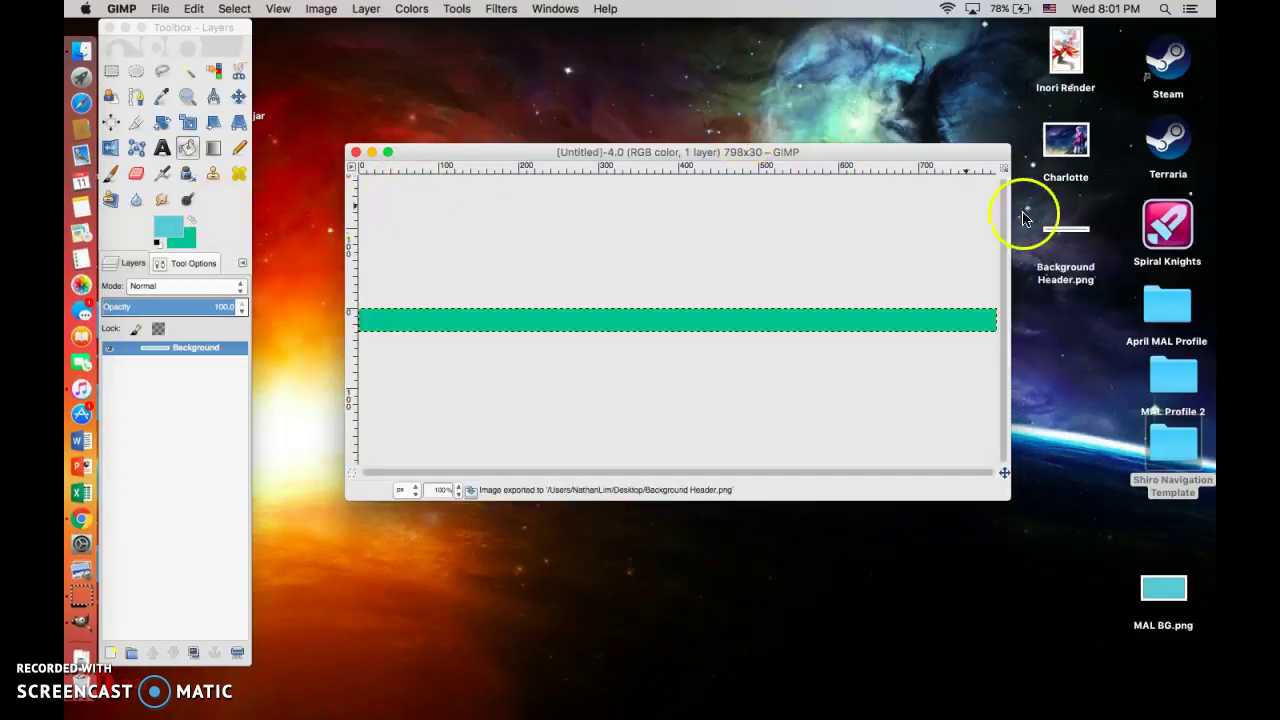
Step: Close the header image and open MAL BG.png from the Desktop
left_click(356, 152)
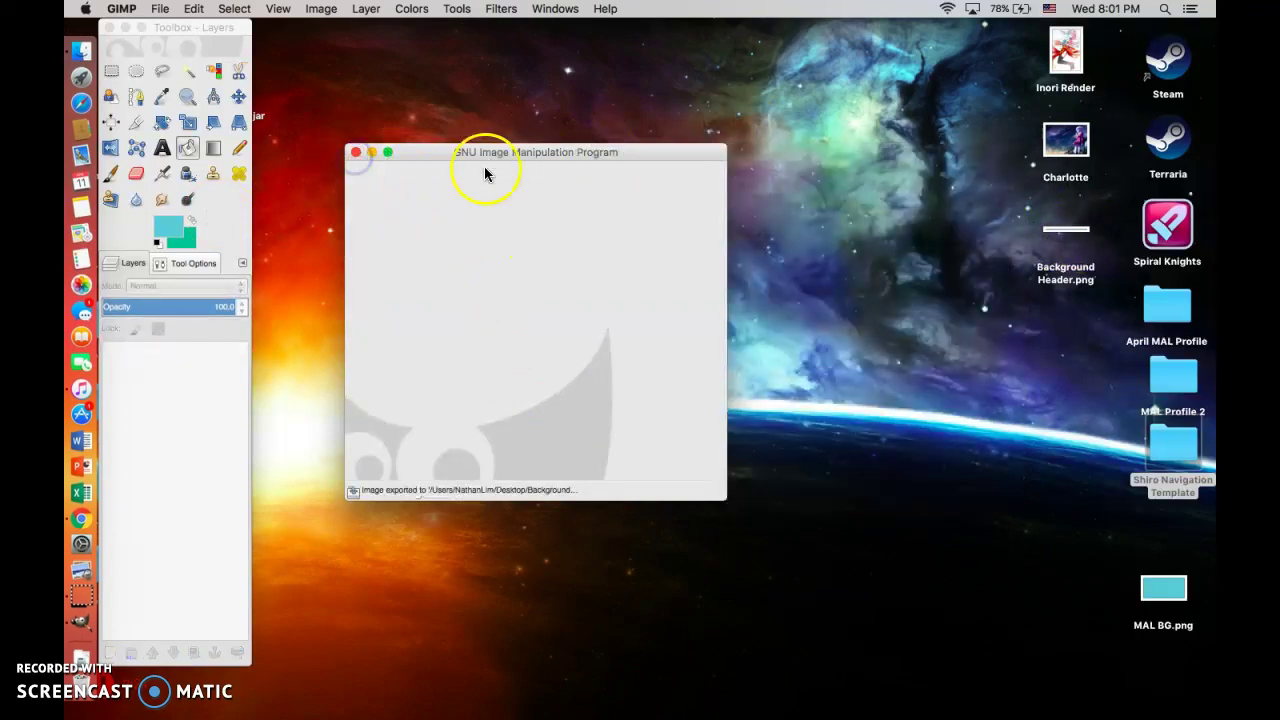
left_click_drag(491, 156, 567, 161)
left_click_drag(1145, 604, 593, 350)
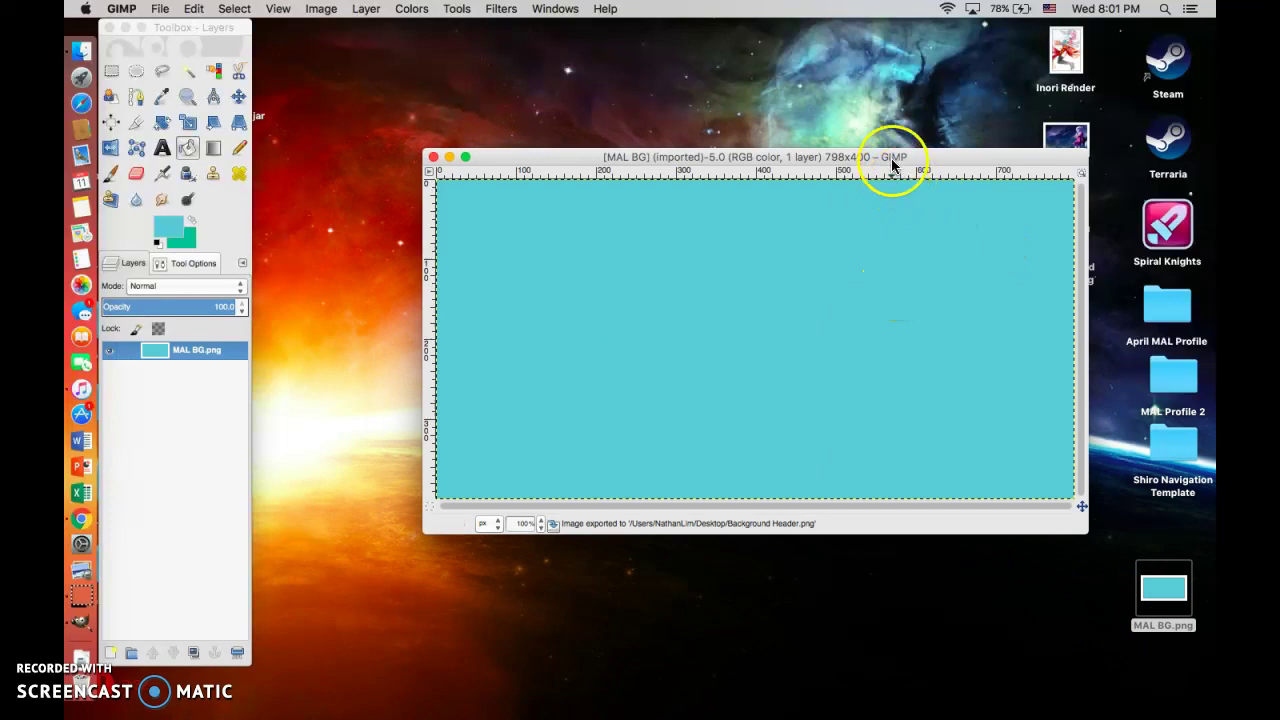
left_click_drag(891, 158, 781, 153)
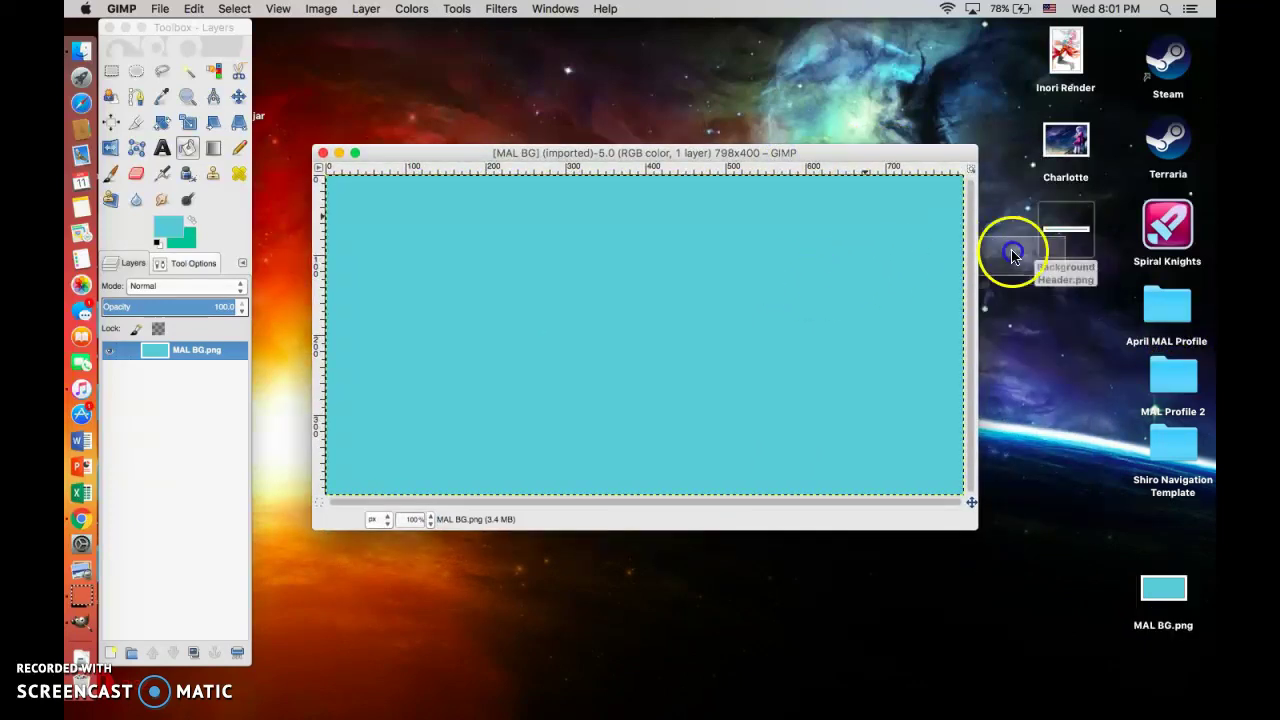
Step: Add Background Header.png as a layer and align it to the image's top edge
left_click(1075, 237)
left_click_drag(1075, 237, 643, 286)
left_click_drag(601, 151, 632, 165)
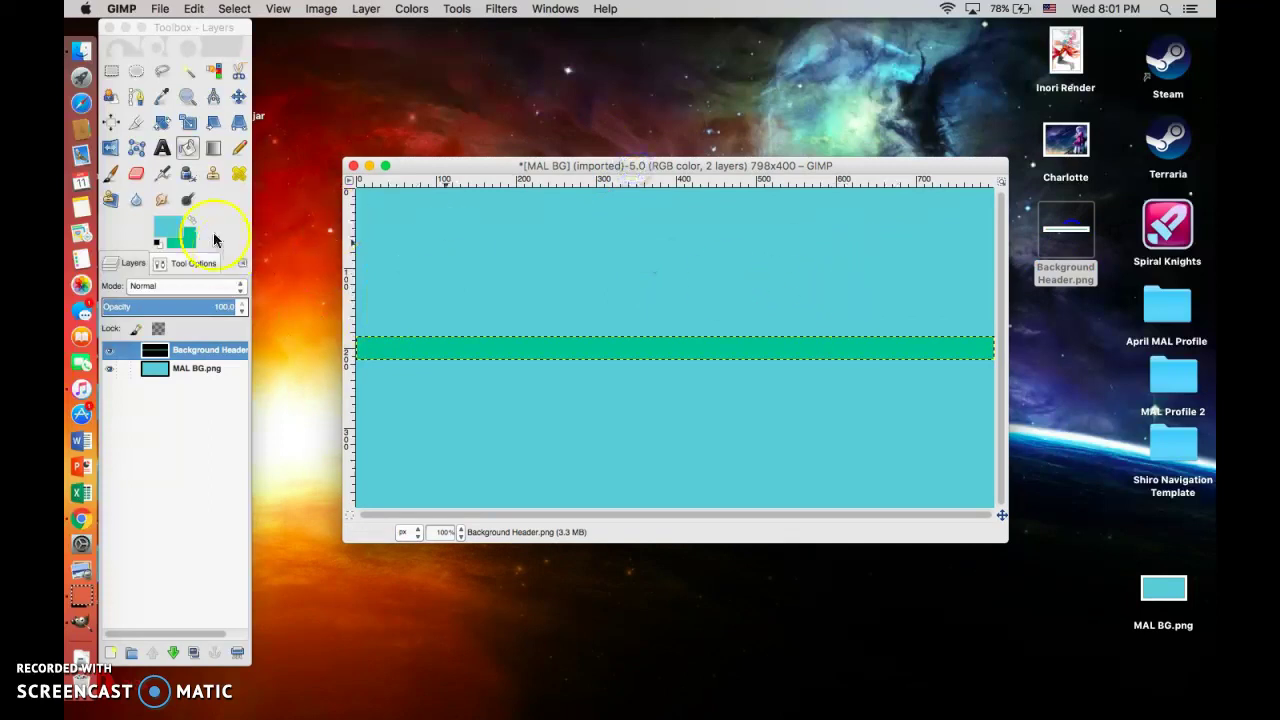
left_click(116, 122)
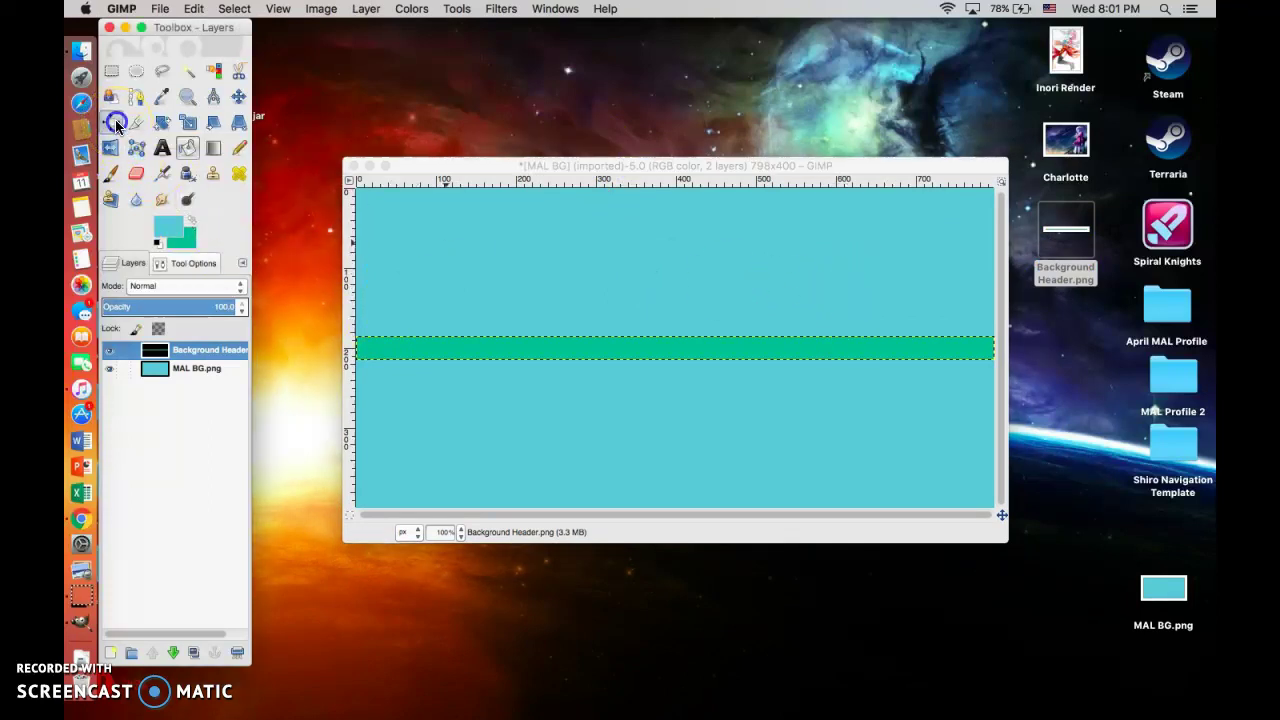
left_click(193, 263)
left_click(535, 355)
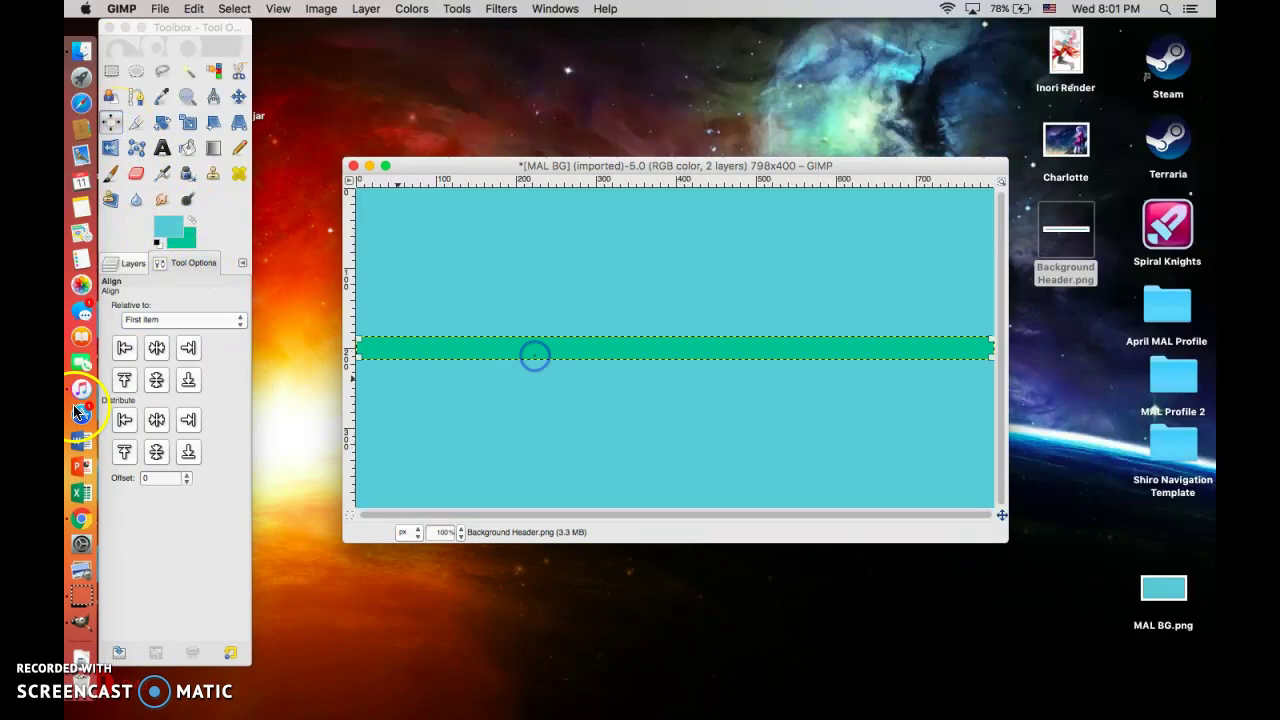
left_click(124, 380)
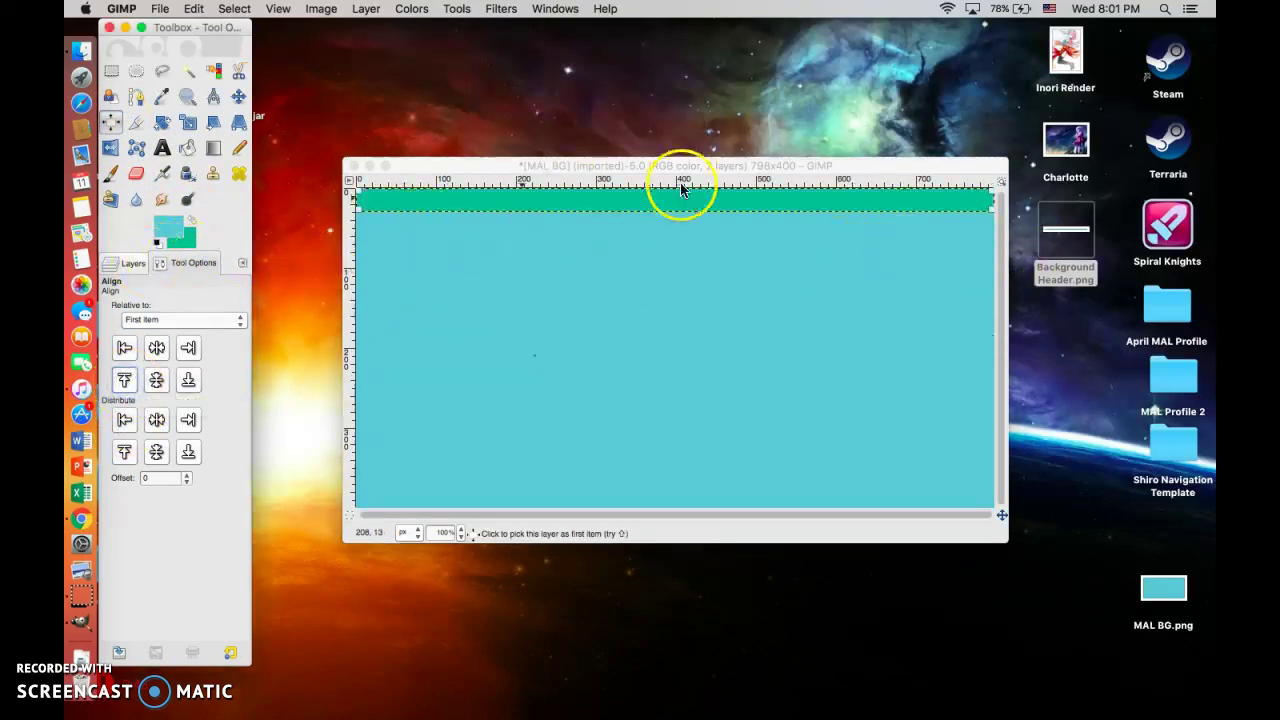
Step: Add a second Background Header.png layer and align green bands to the bottom and top edges
left_click_drag(680, 165, 560, 178)
left_click_drag(1053, 233, 586, 386)
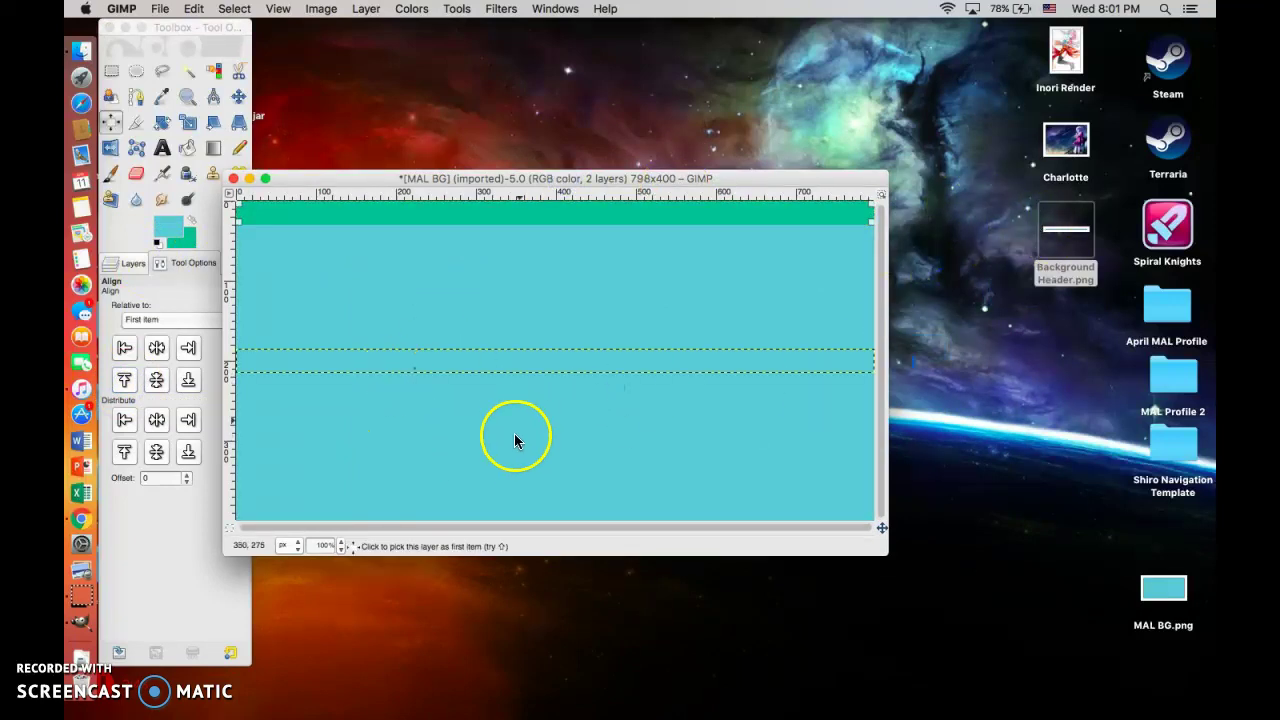
left_click_drag(543, 175, 598, 173)
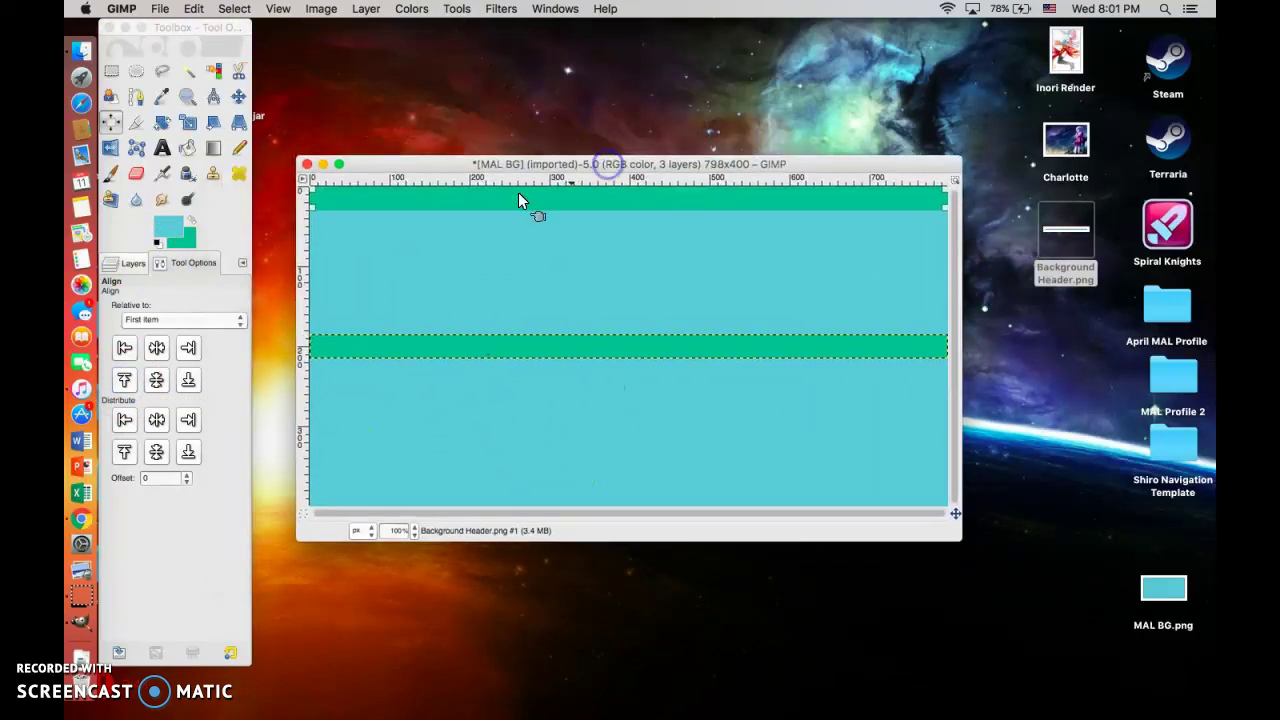
left_click(186, 390)
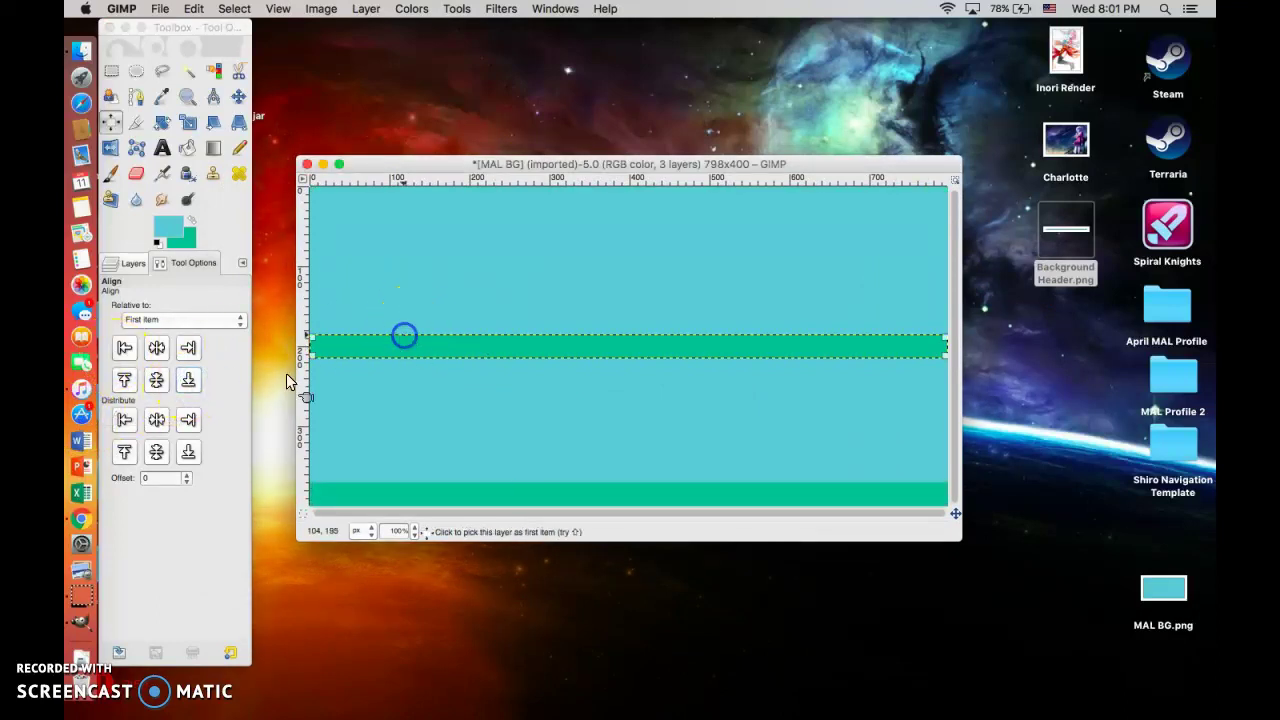
left_click(124, 380)
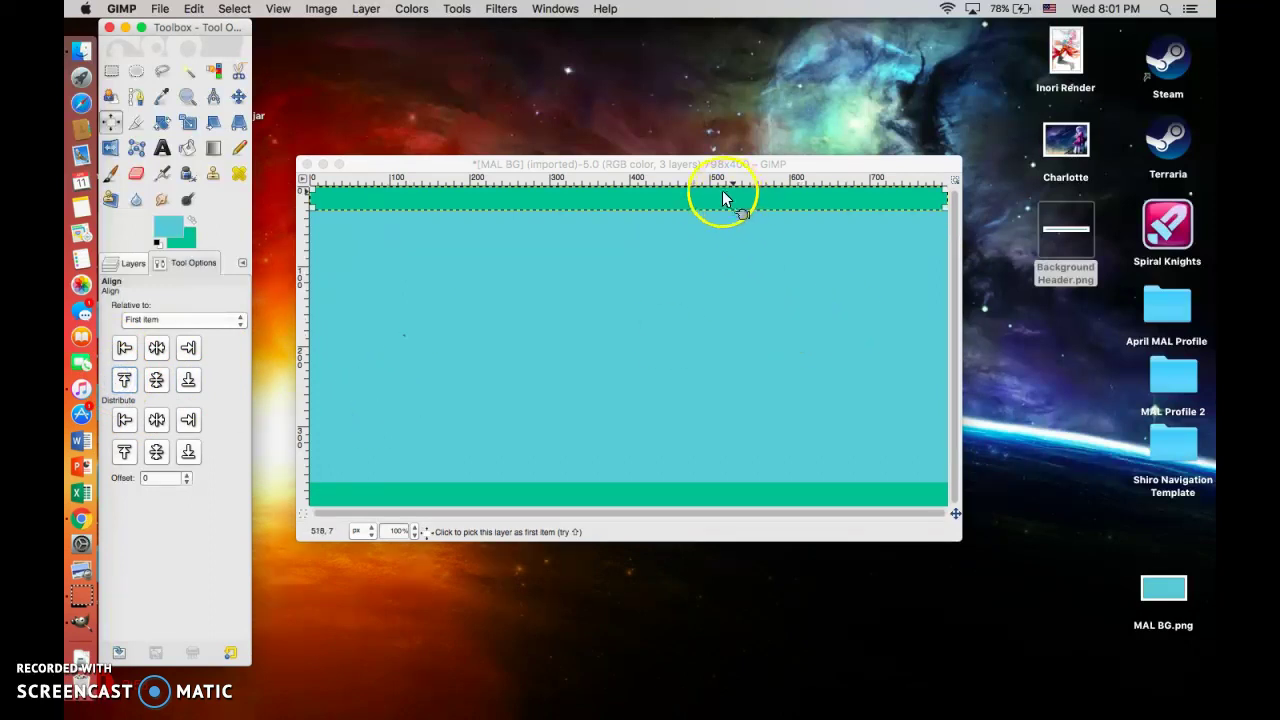
left_click(405, 294)
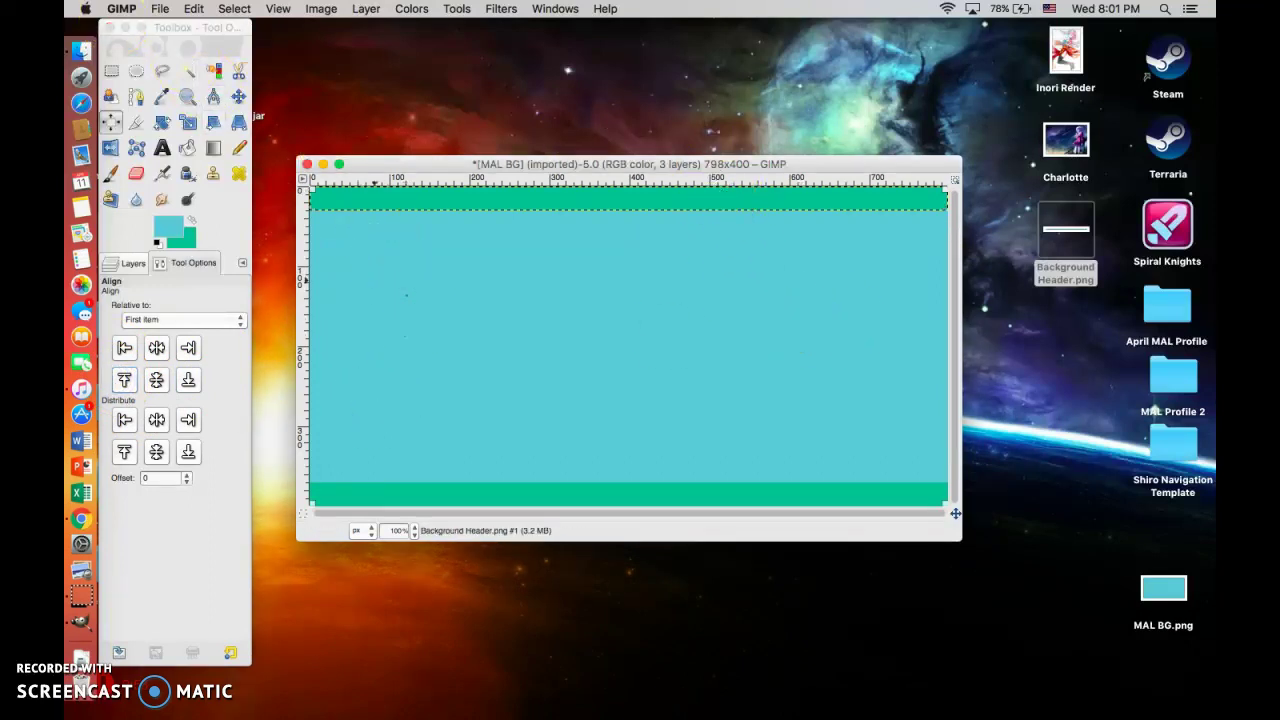
left_click(160, 8)
left_click(213, 219)
Step: Export the banded image as MAL BG 2.png, then close it discarding changes
key("BackSpace")
type("MAL BG 2.png")
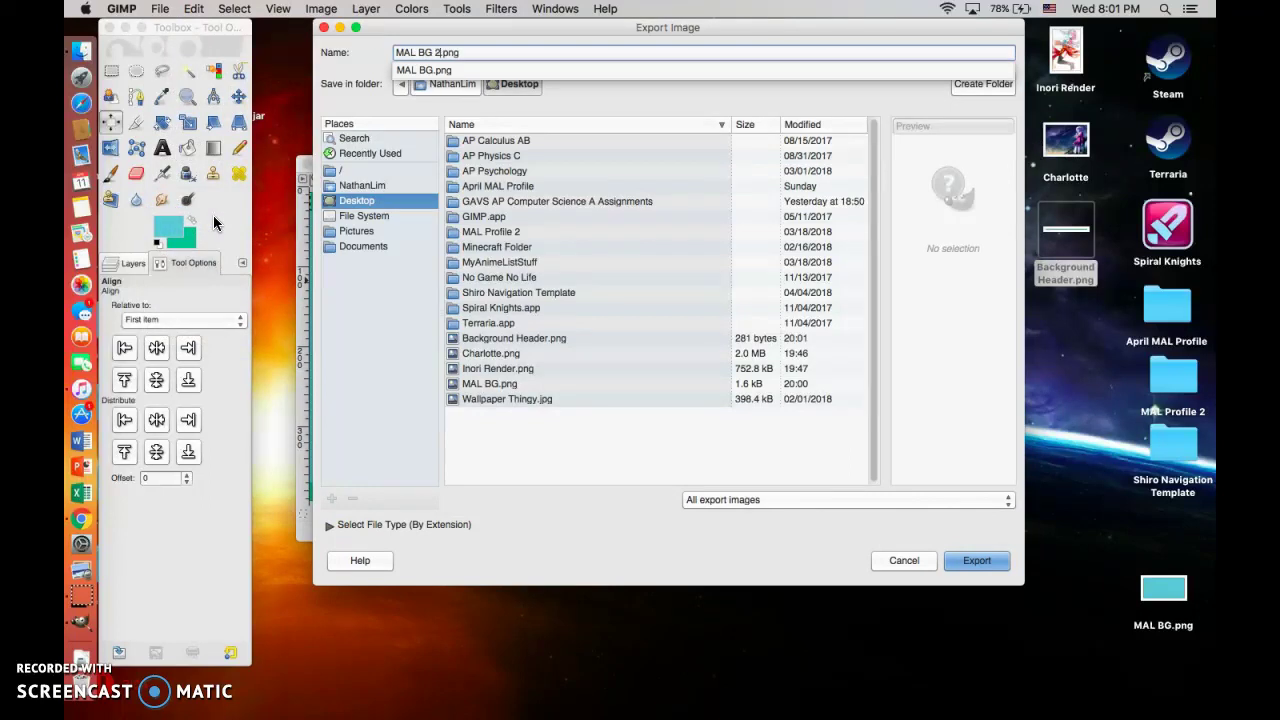
key("Return")
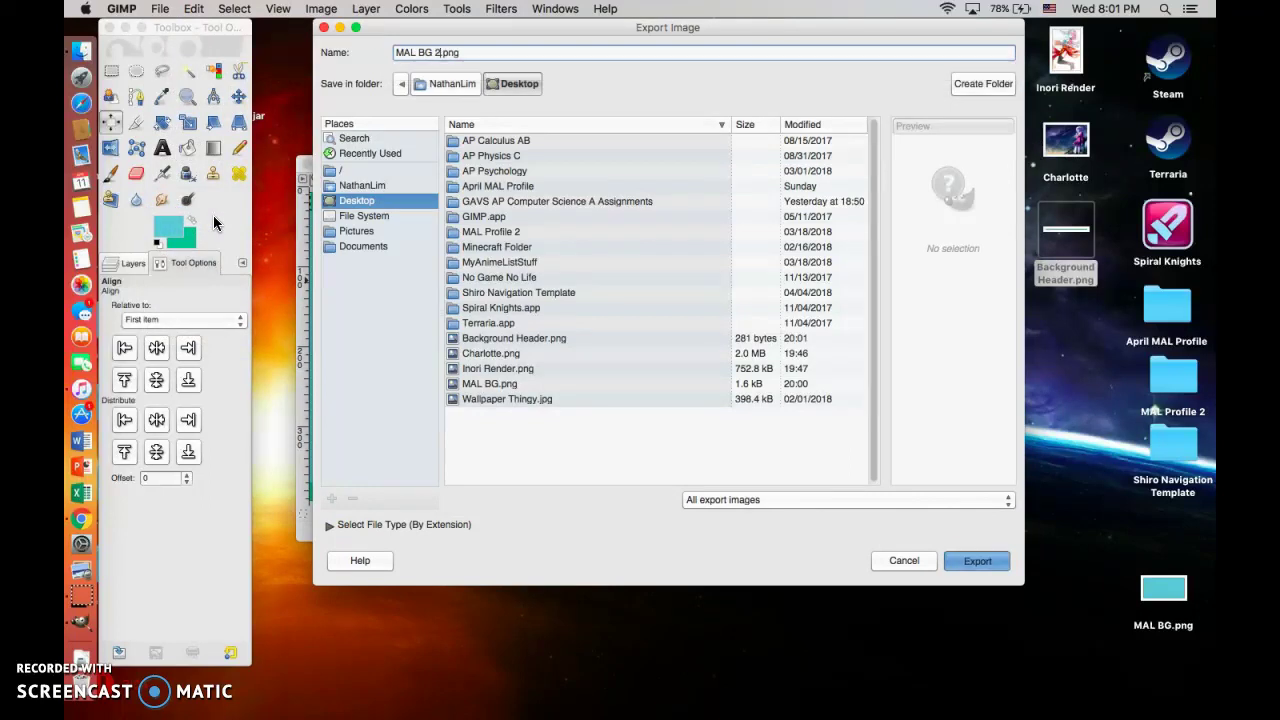
key("Return")
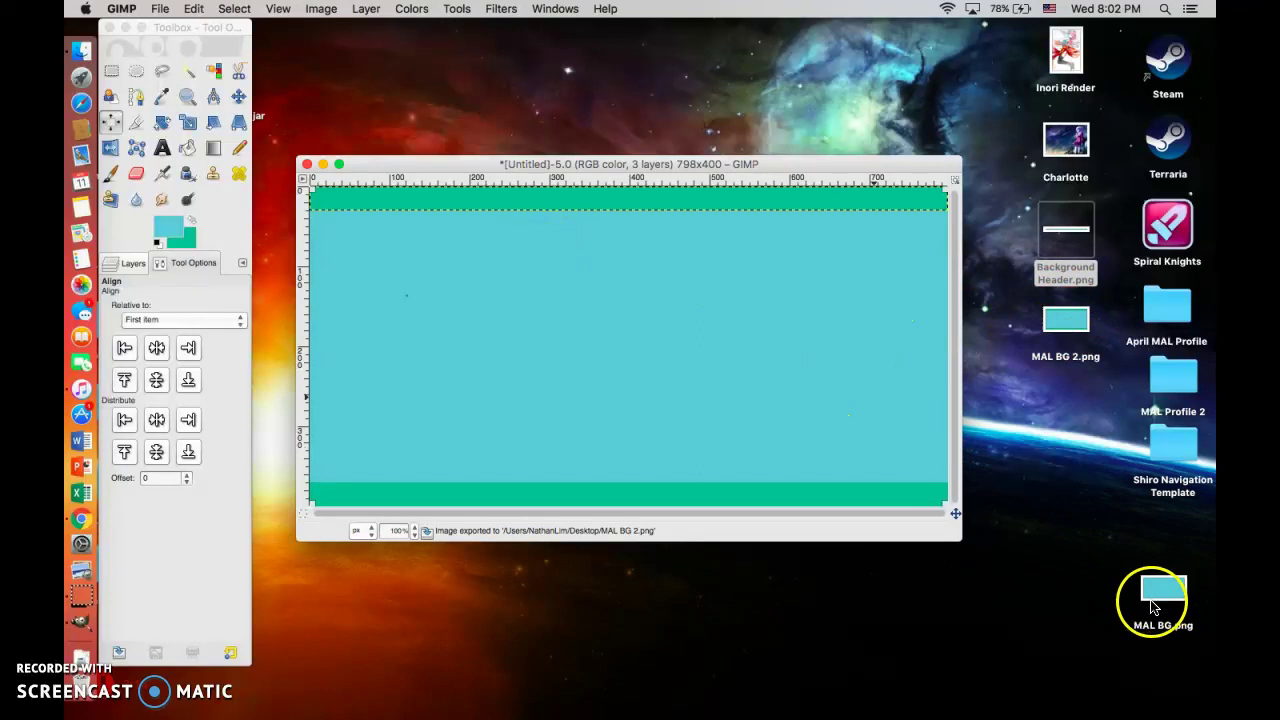
left_click(305, 166)
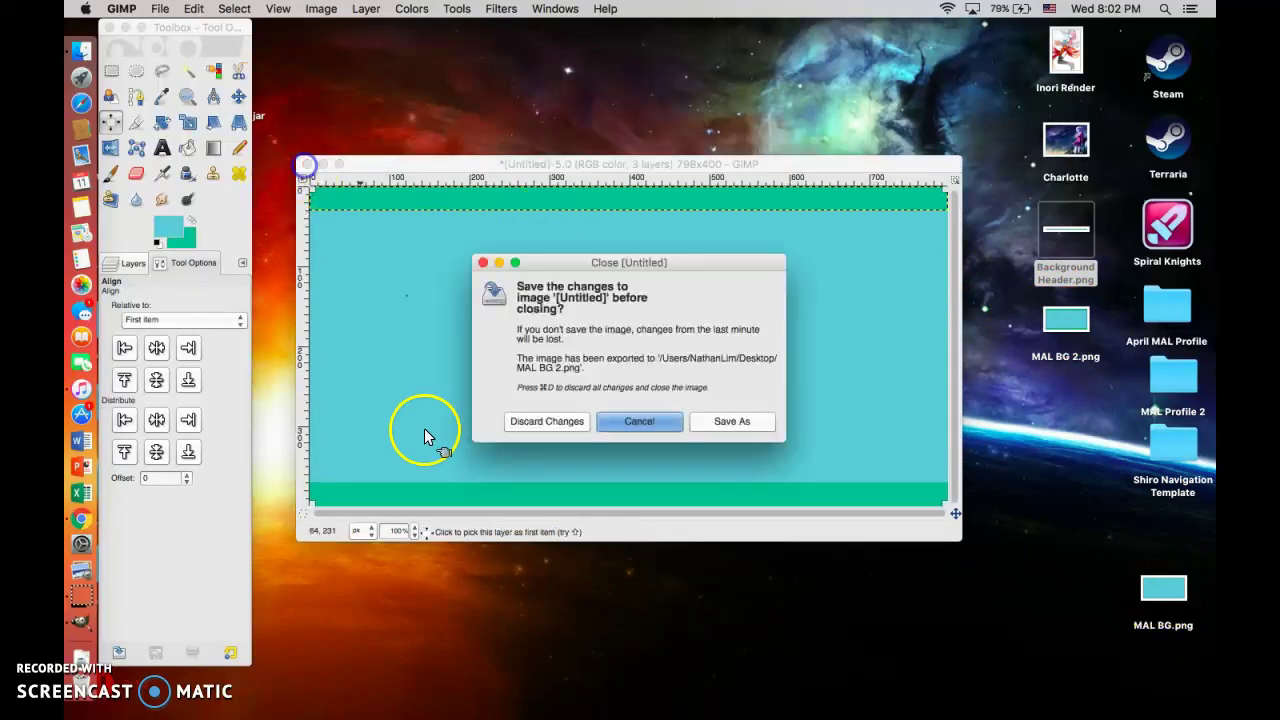
left_click(512, 425)
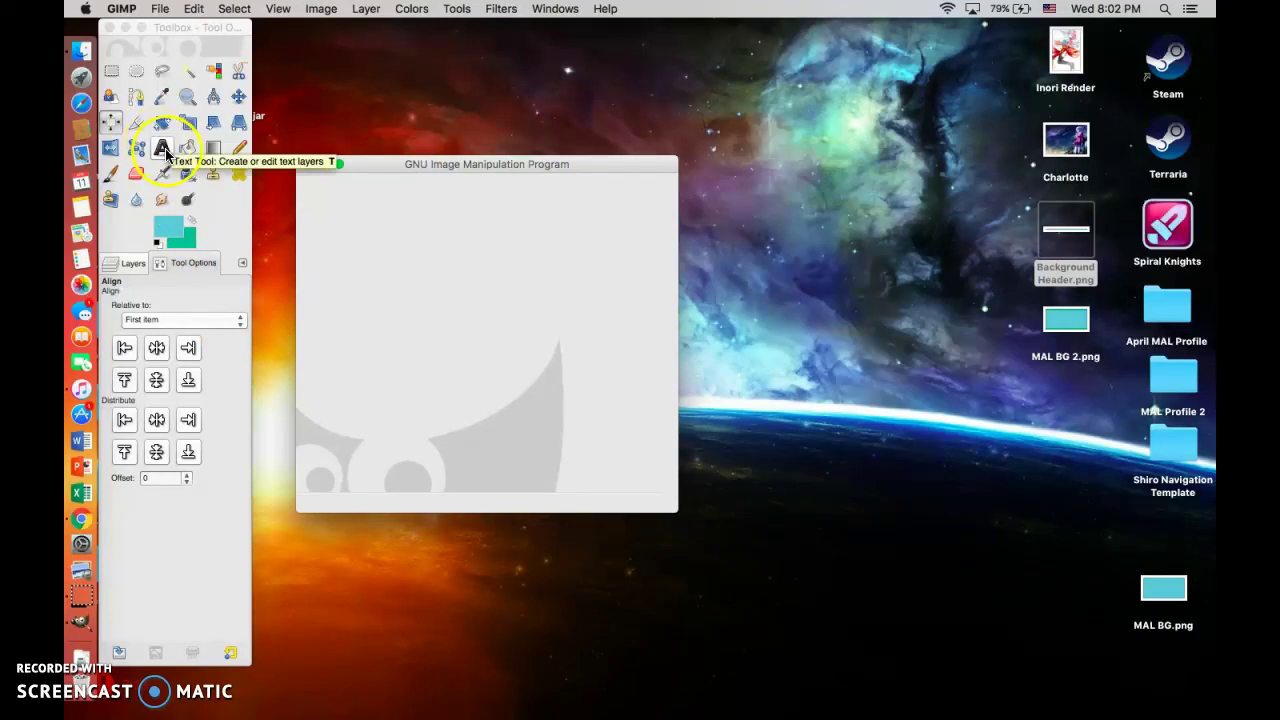
Step: Create a new 798×150 px image
left_click(160, 8)
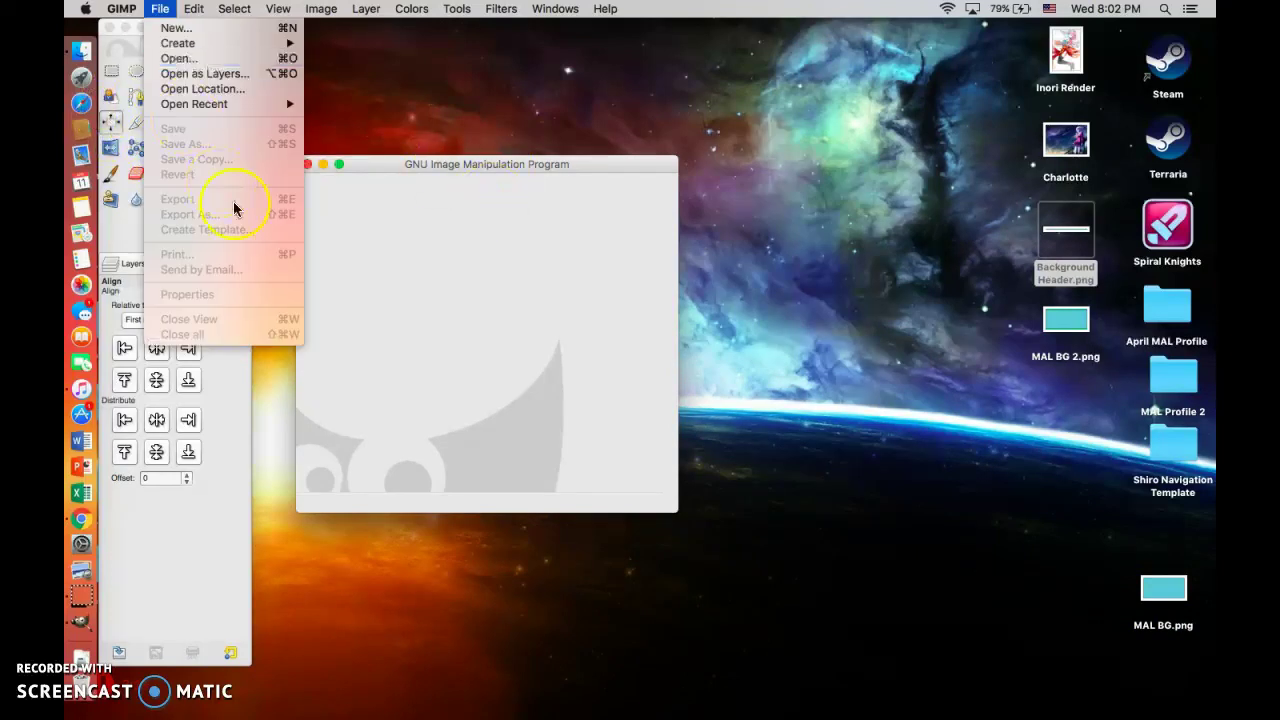
left_click(172, 28)
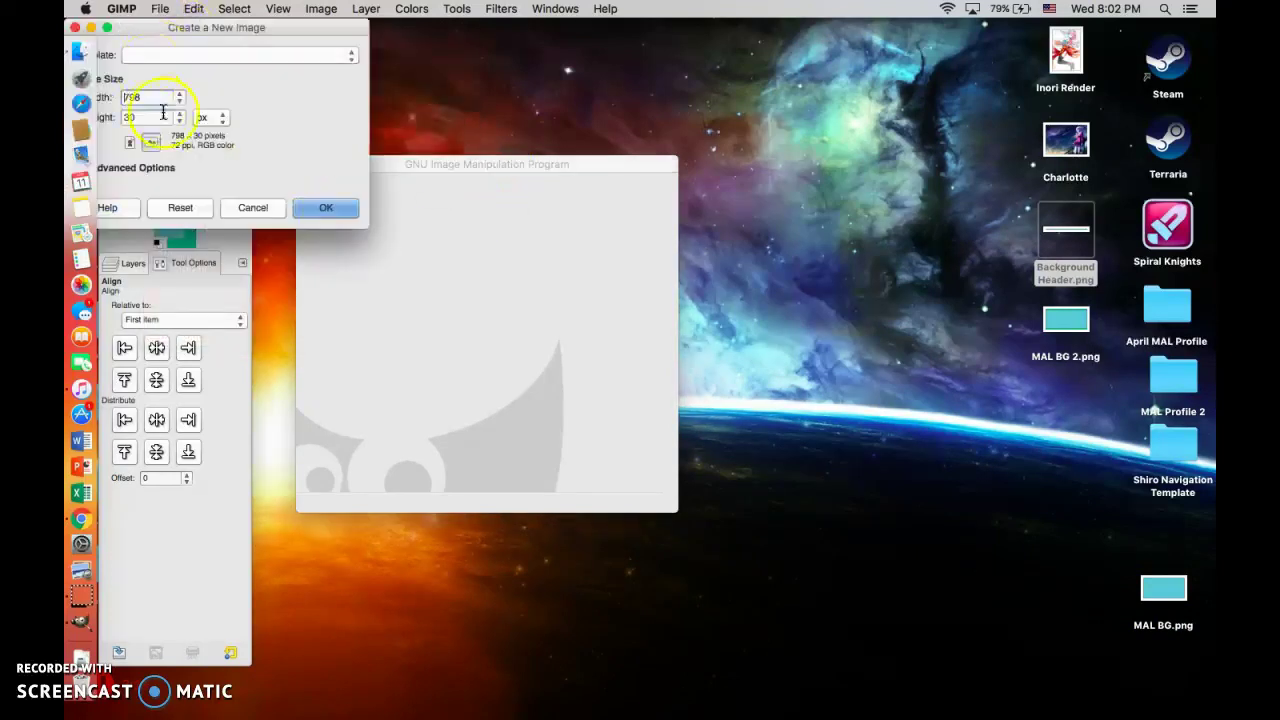
type("200")
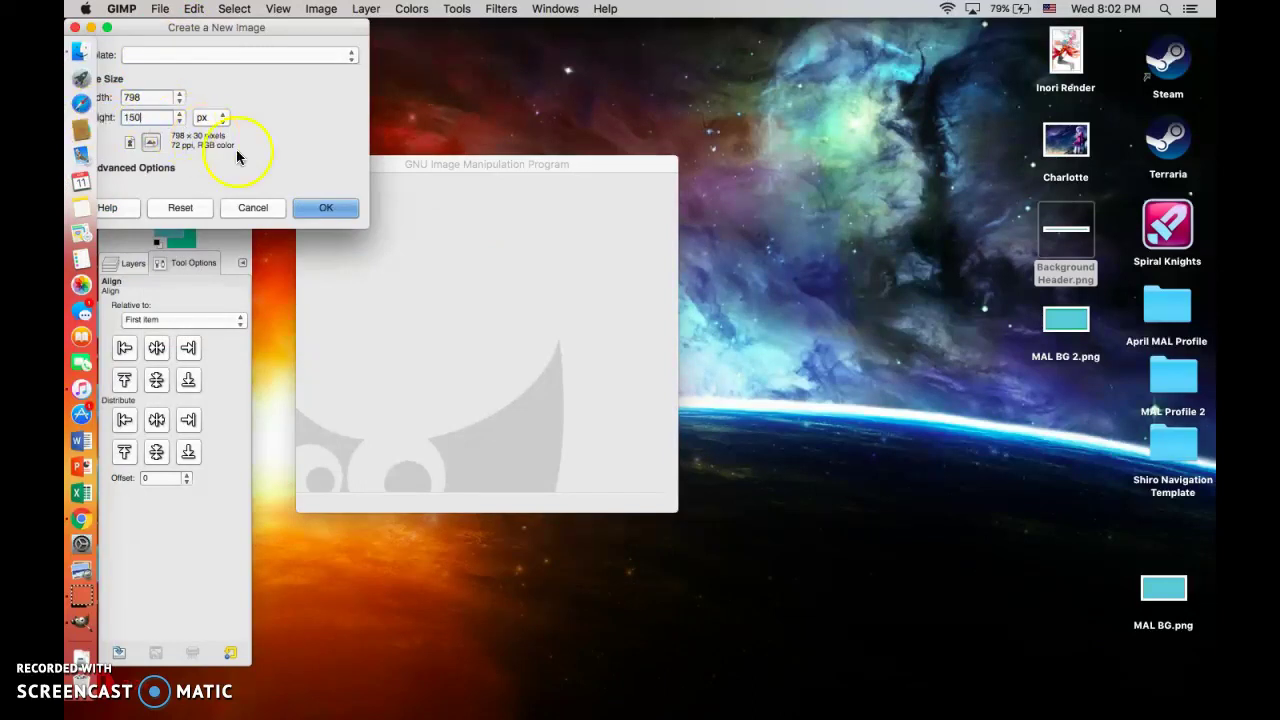
left_click(321, 208)
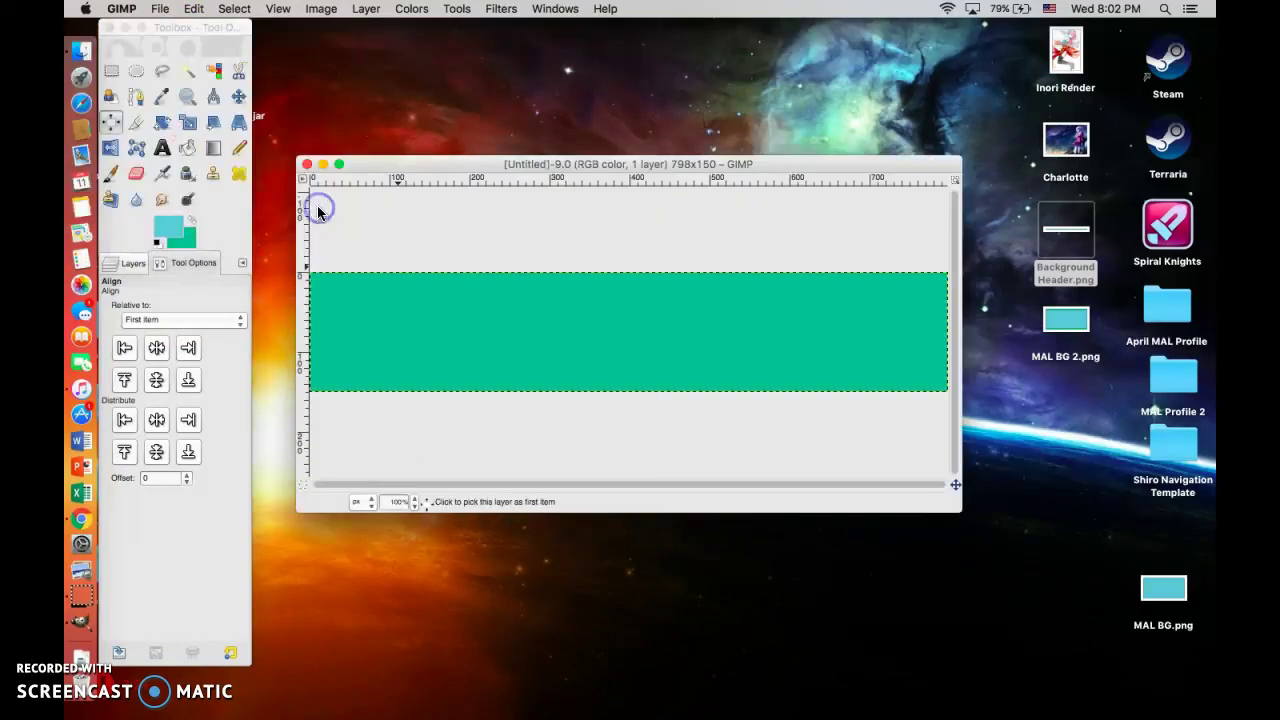
Step: Set the foreground colour to dark teal 015249 and bucket-fill the middle band
left_click(173, 234)
left_click(300, 195)
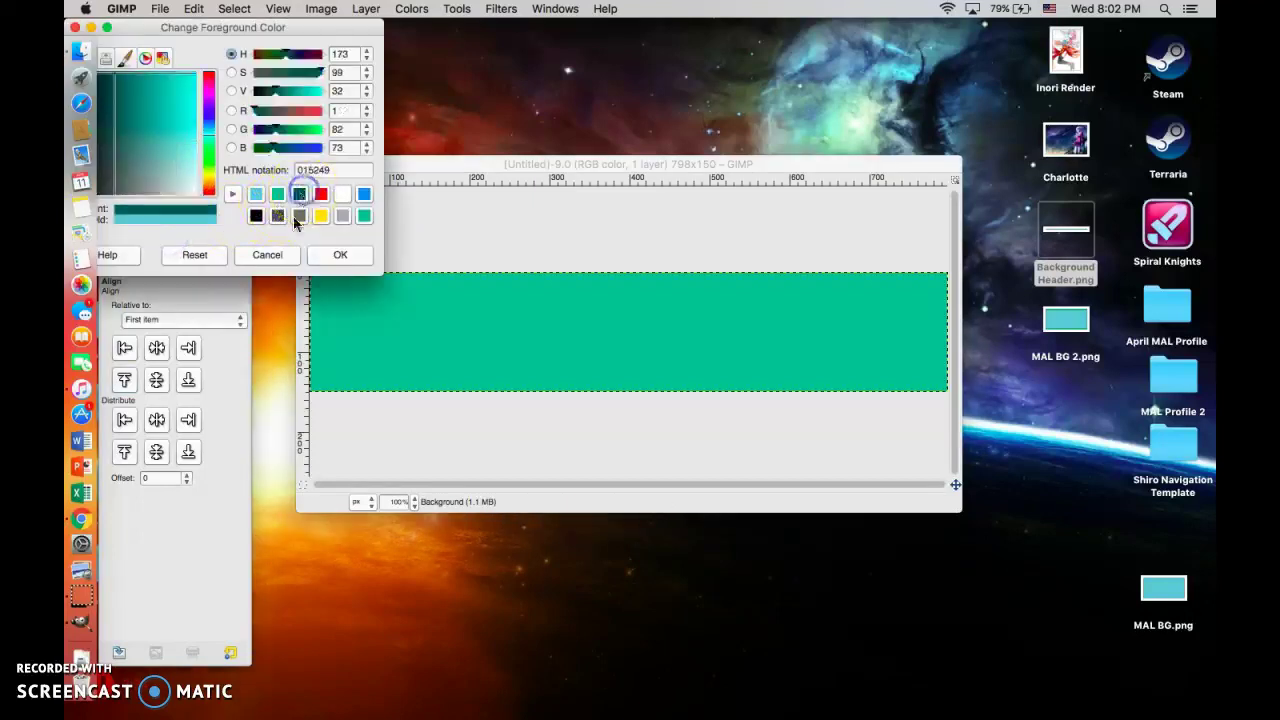
left_click_drag(338, 167, 300, 172)
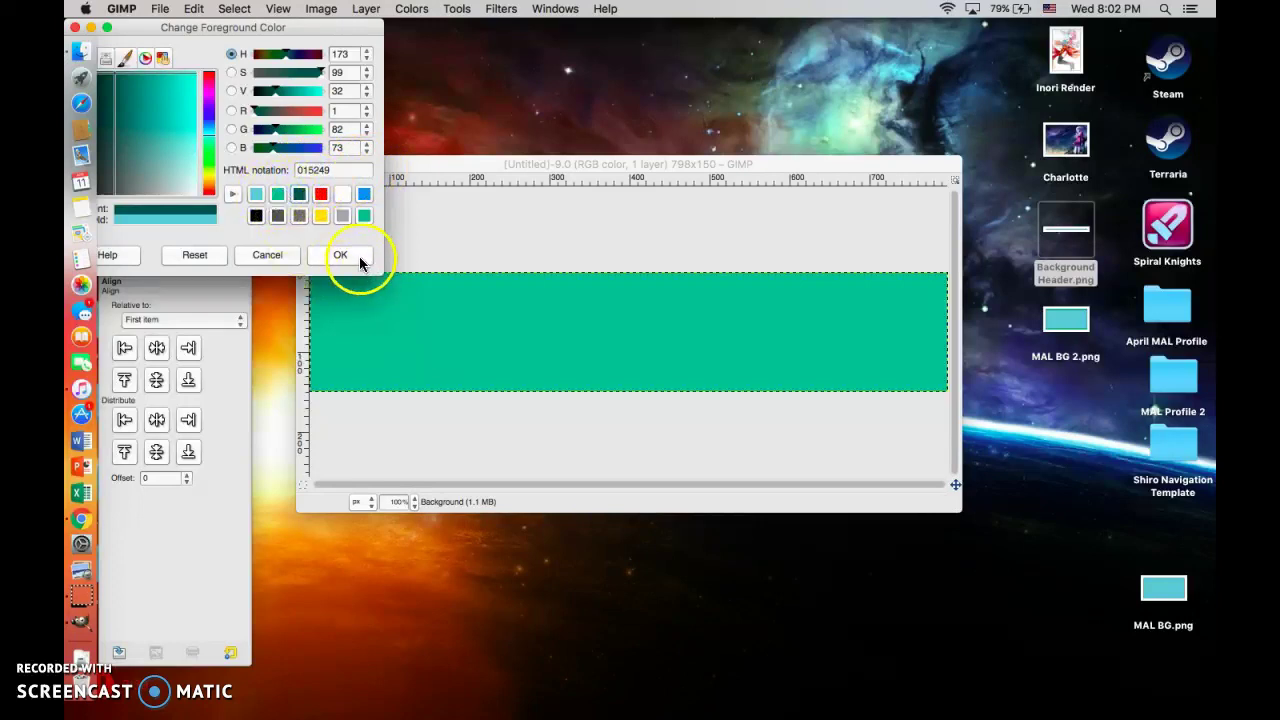
left_click(279, 196)
left_click(257, 195)
left_click(279, 195)
left_click(341, 254)
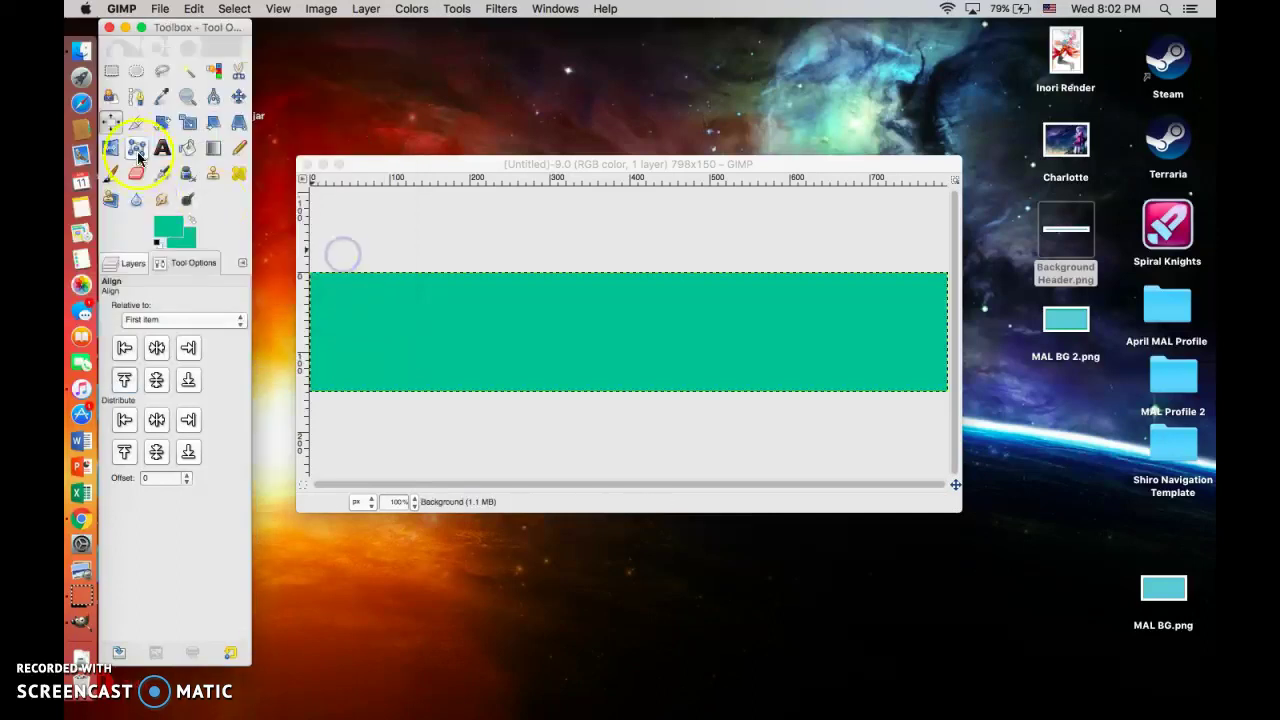
left_click(171, 222)
left_click(297, 199)
left_click(341, 262)
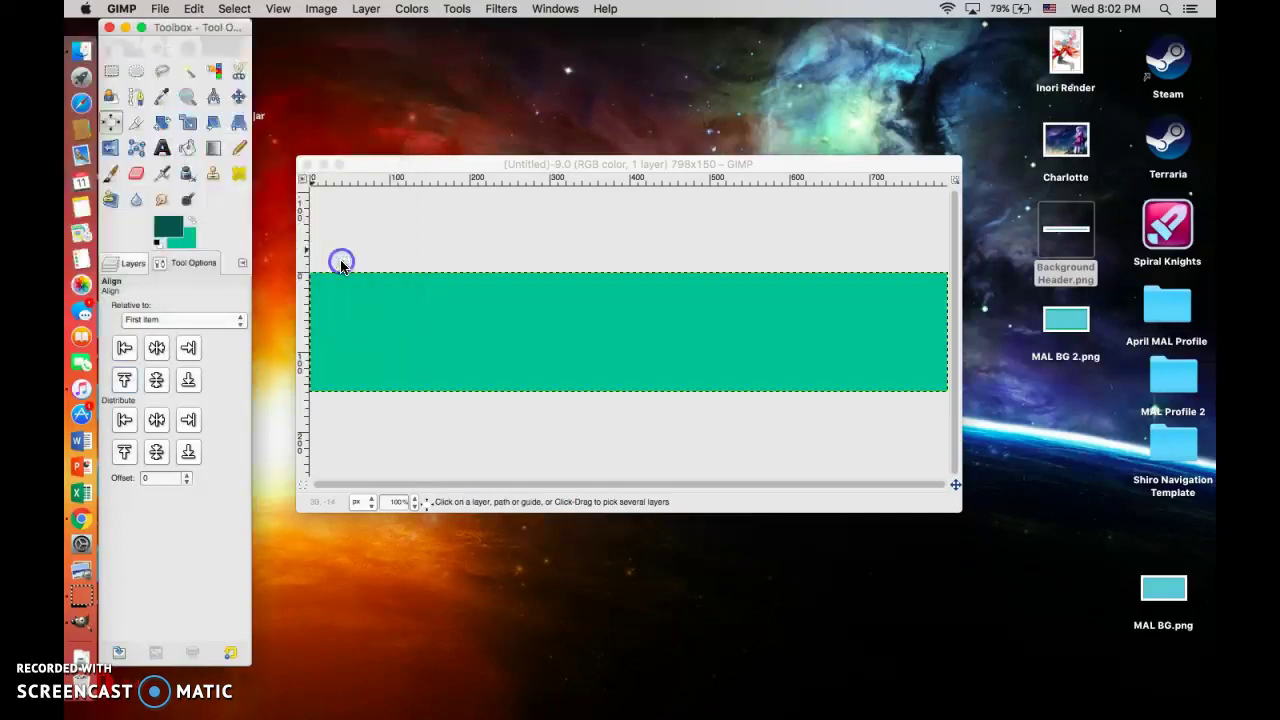
key("shift+b")
left_click(517, 361)
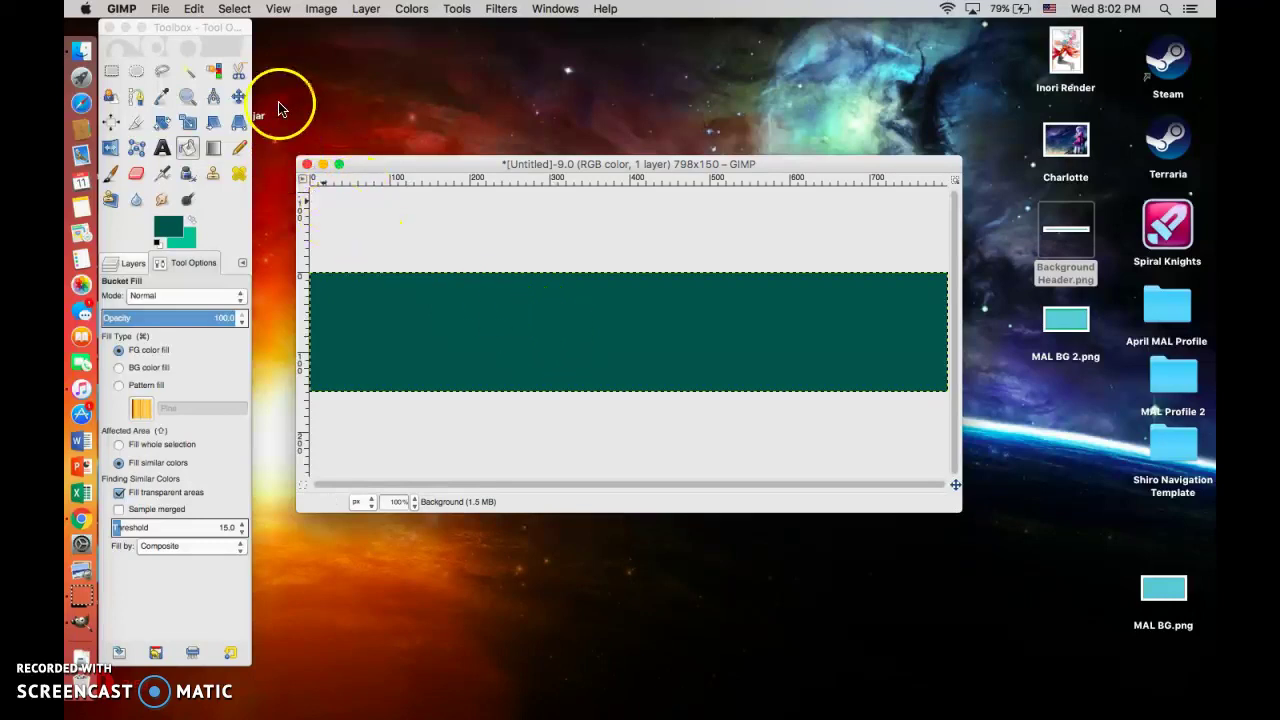
Step: Round the band selection's corners with a 40% Rounded Rectangle radius
left_click(240, 8)
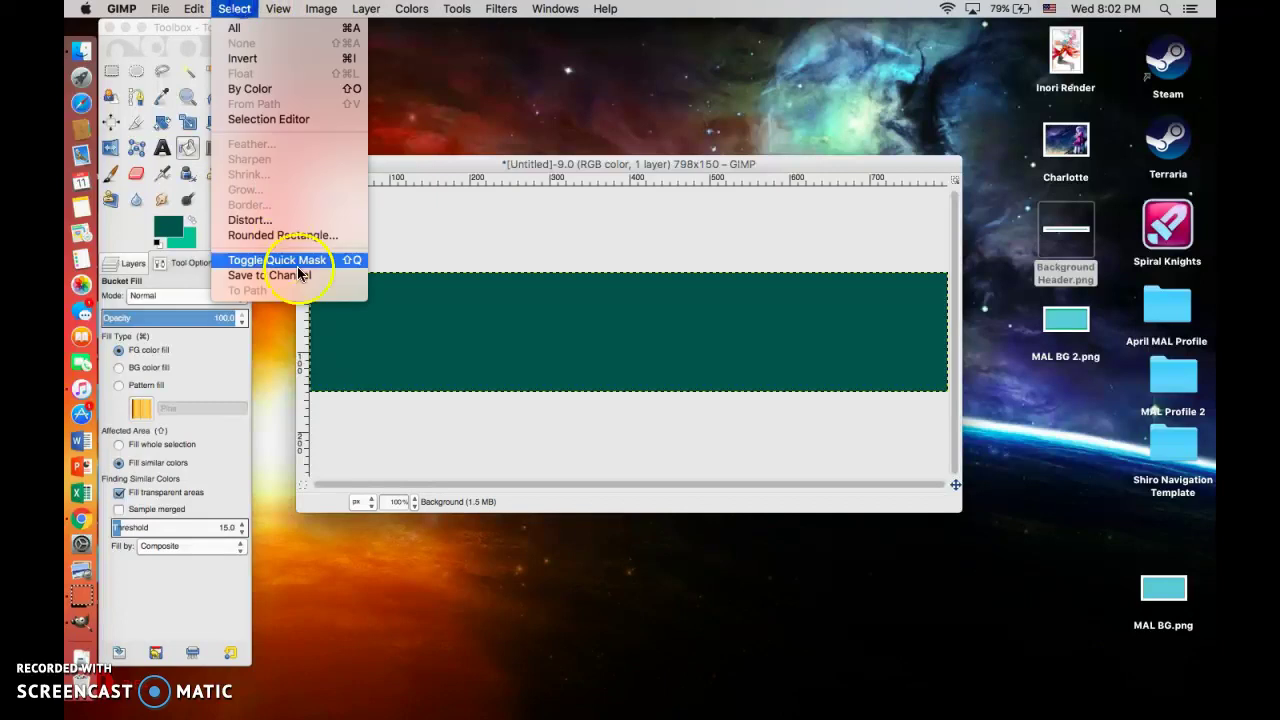
left_click(301, 231)
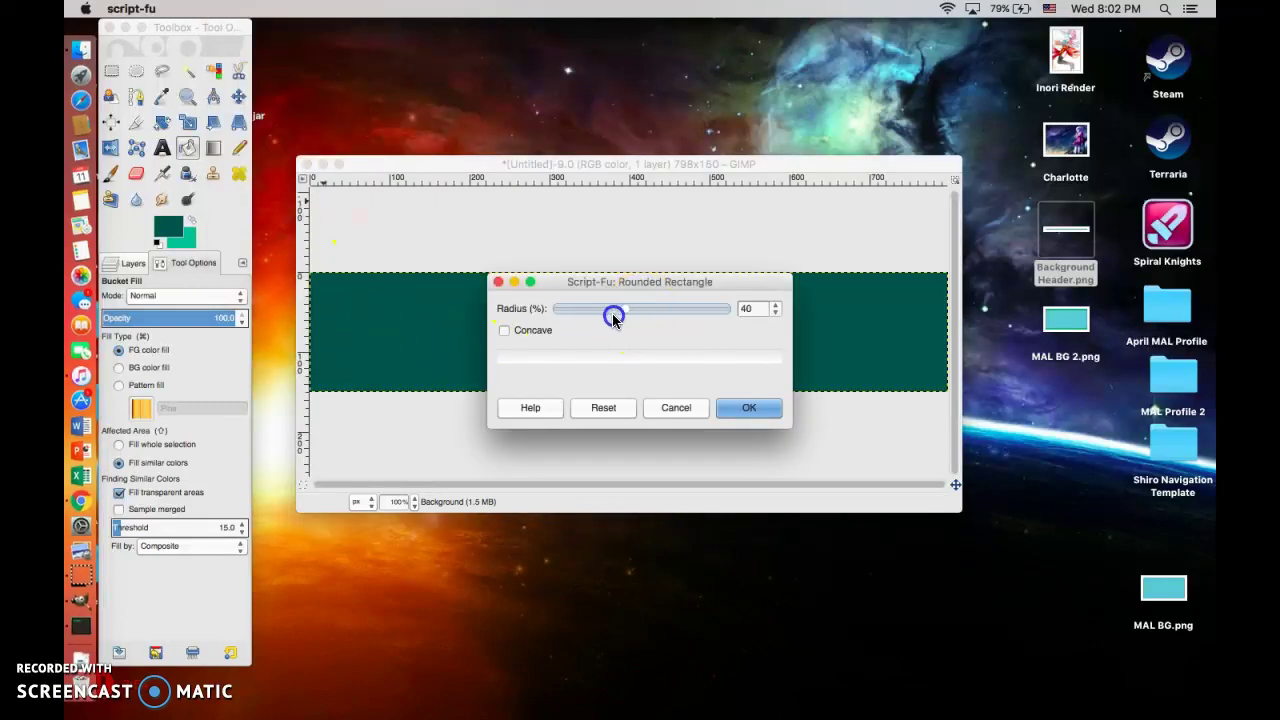
left_click(748, 410)
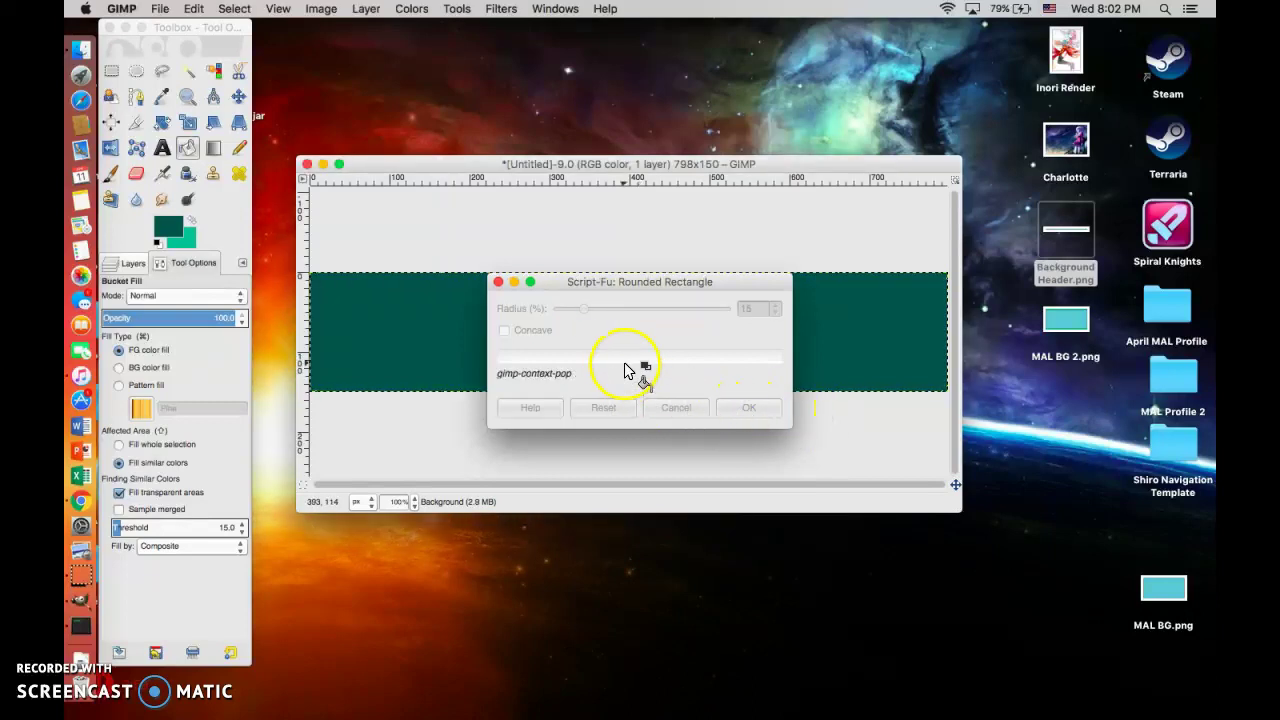
Step: Add an alpha channel to the Background layer
left_click(130, 266)
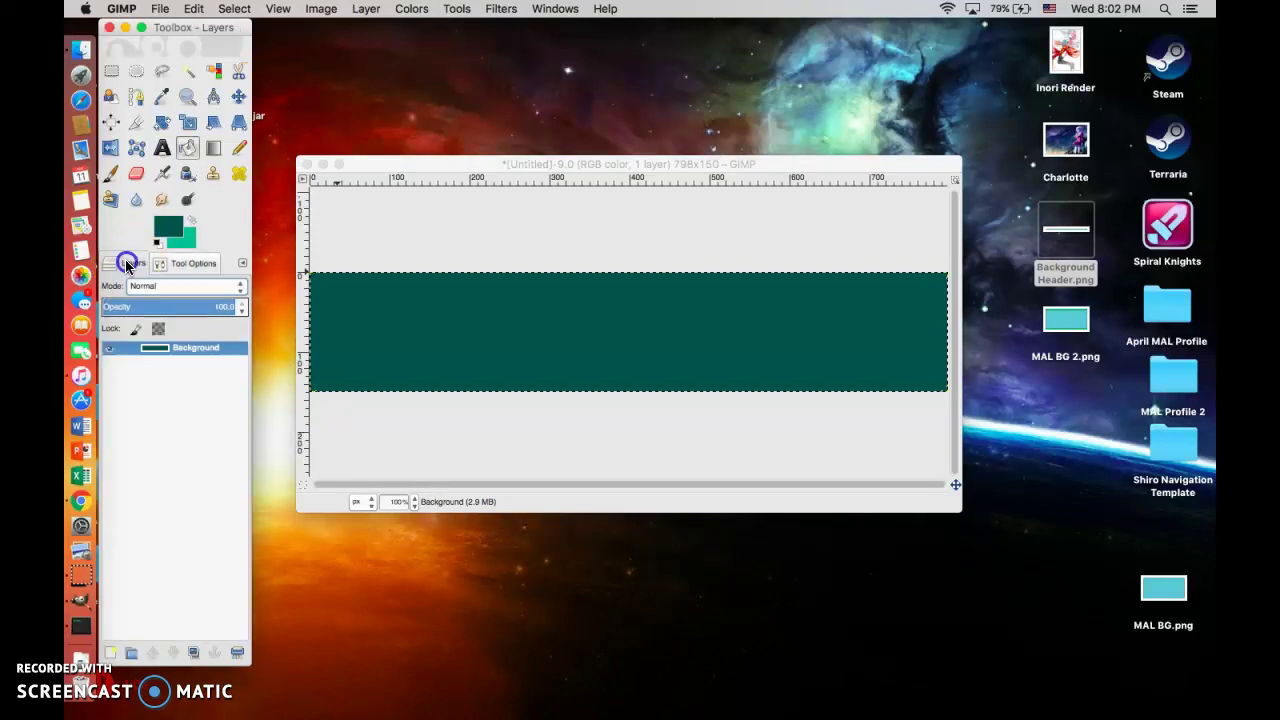
right_click(214, 347)
left_click(242, 330)
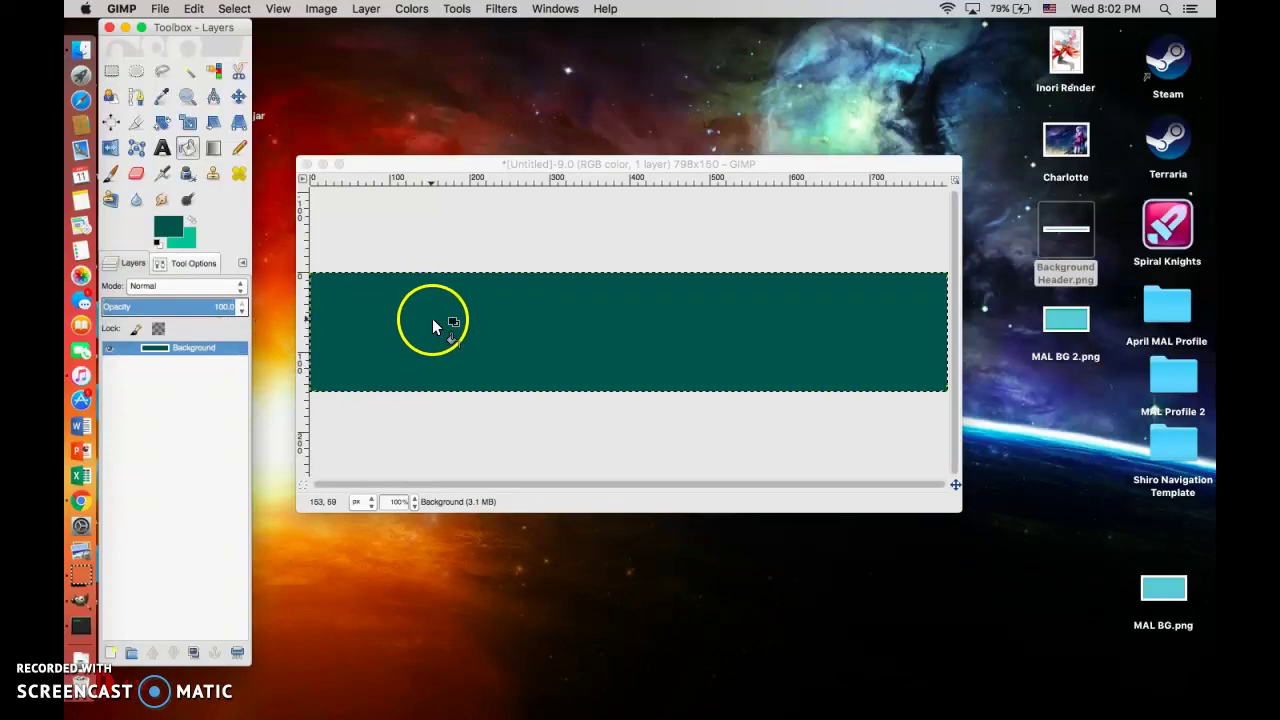
Step: Shrink the selection, then feather it by 5 px
left_click(234, 8)
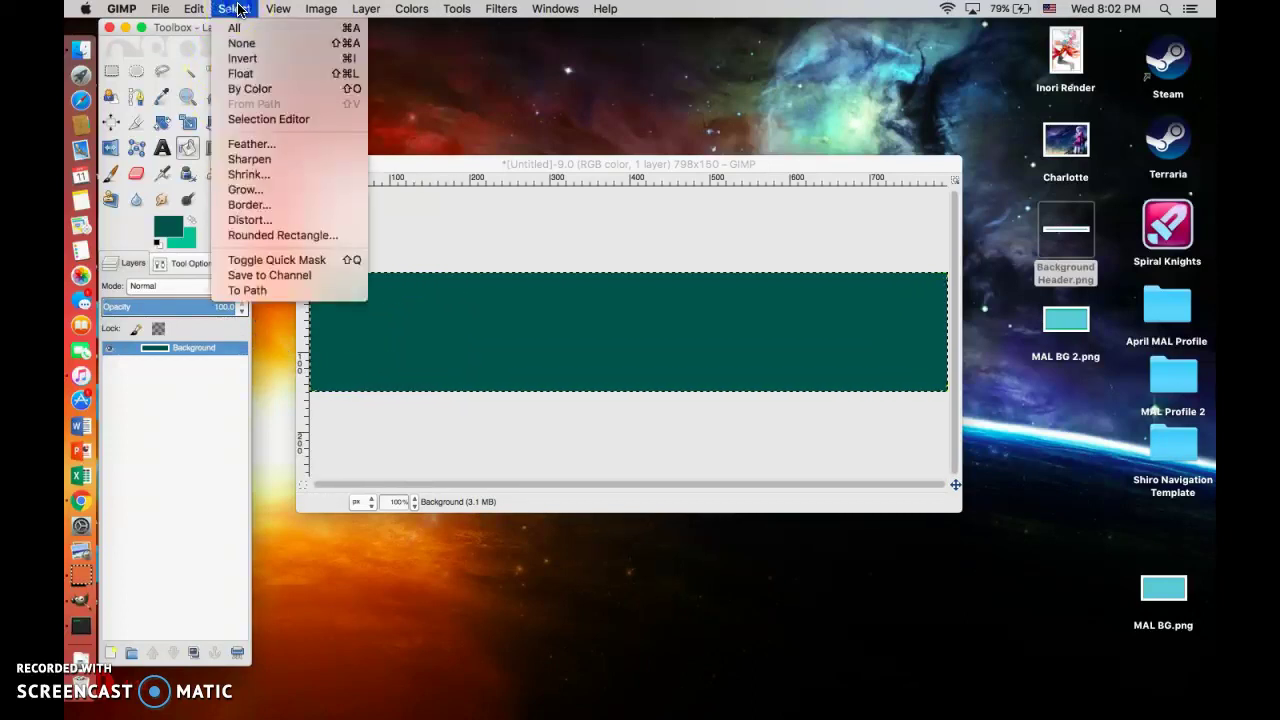
left_click(255, 174)
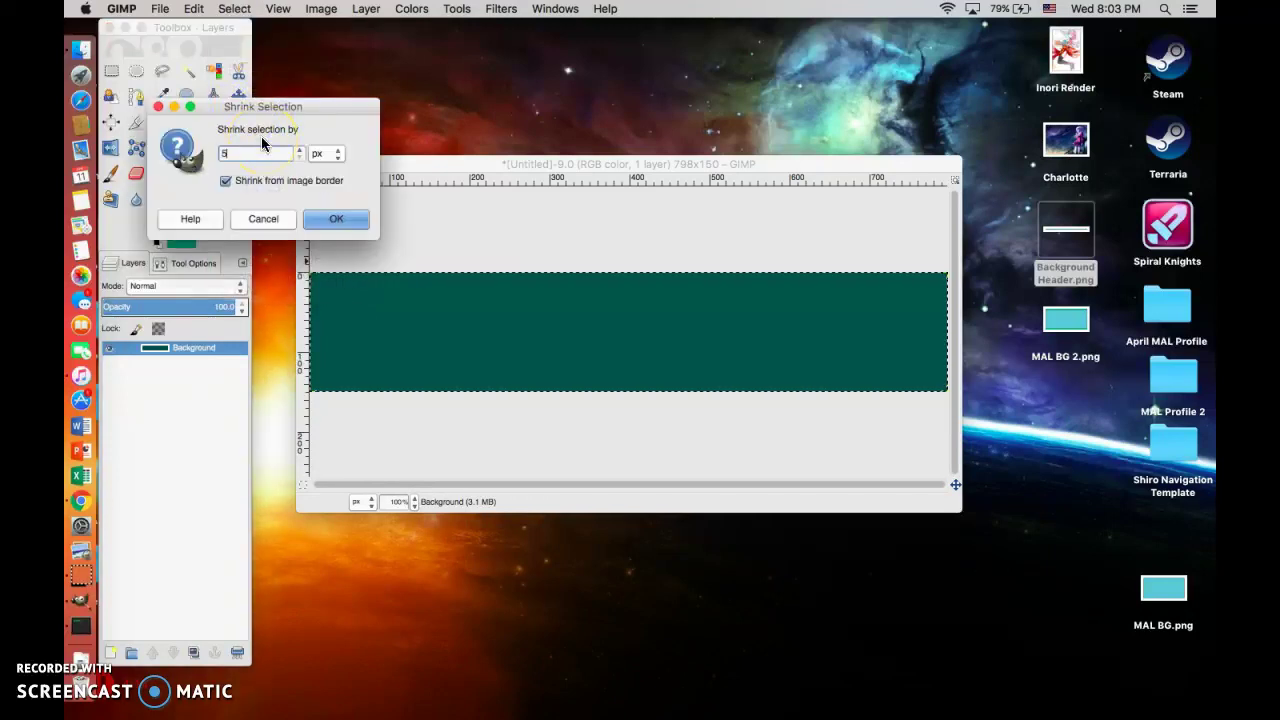
left_click(334, 218)
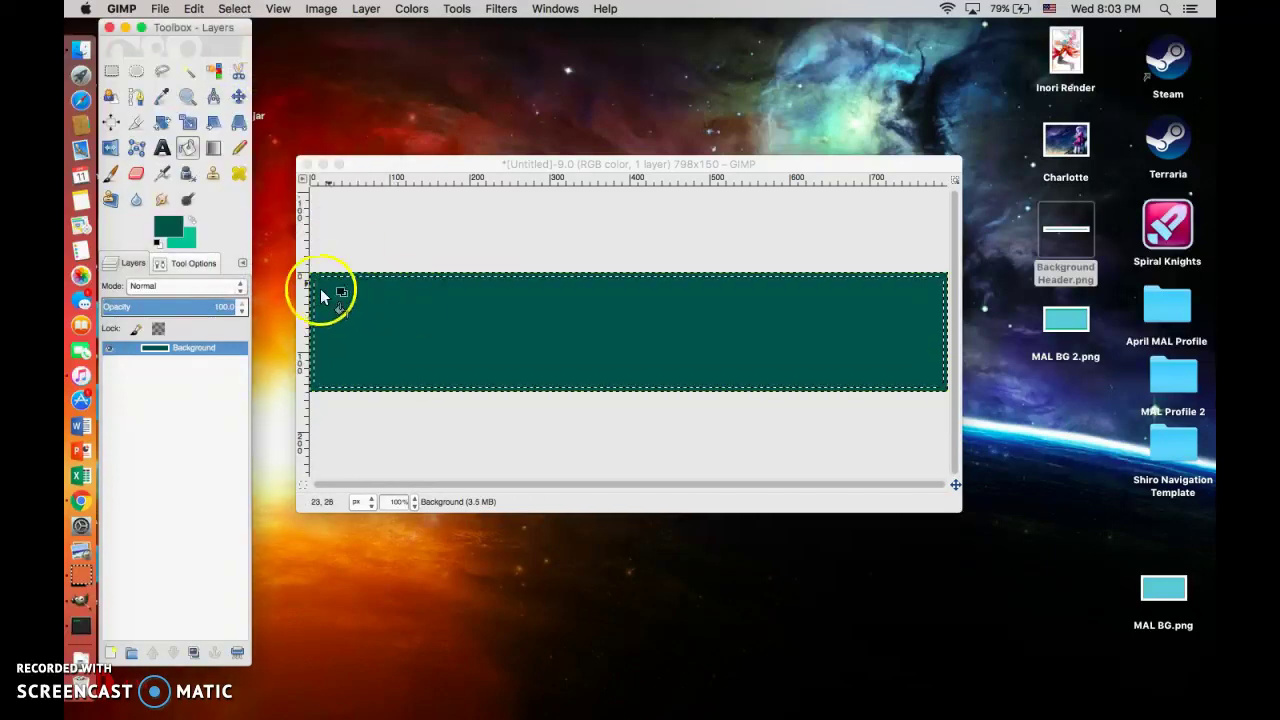
left_click(232, 9)
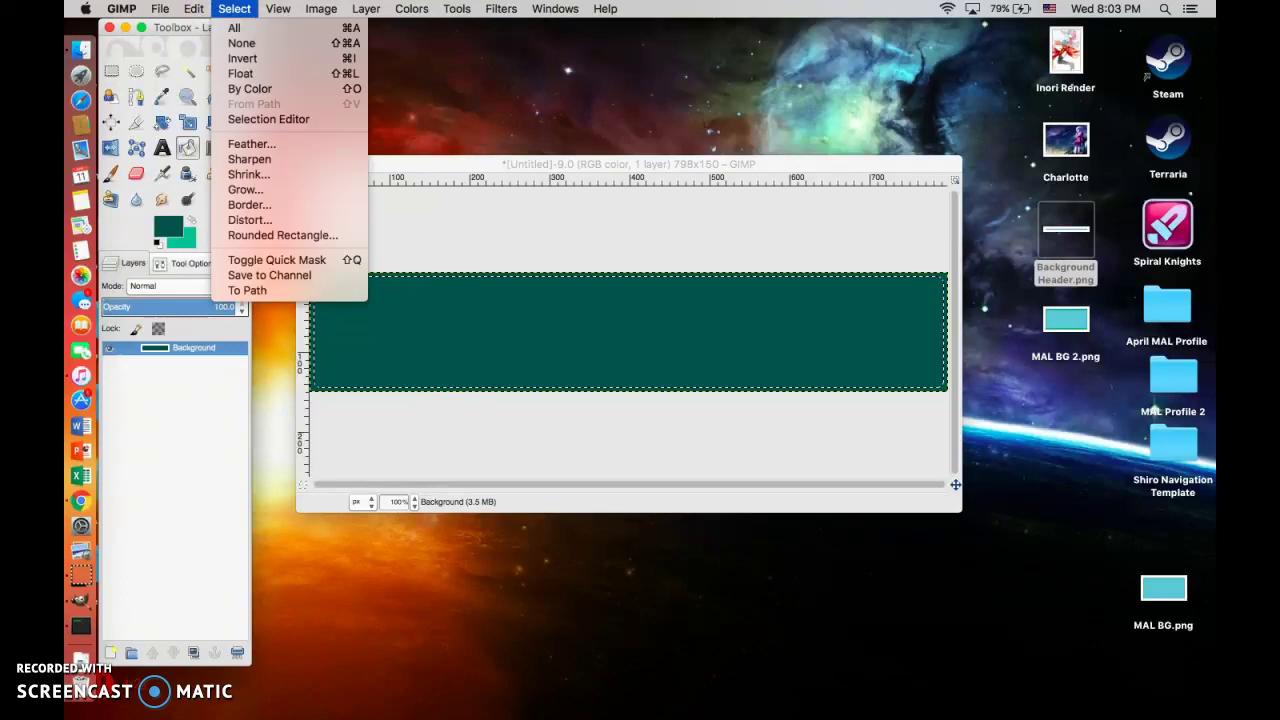
left_click(255, 143)
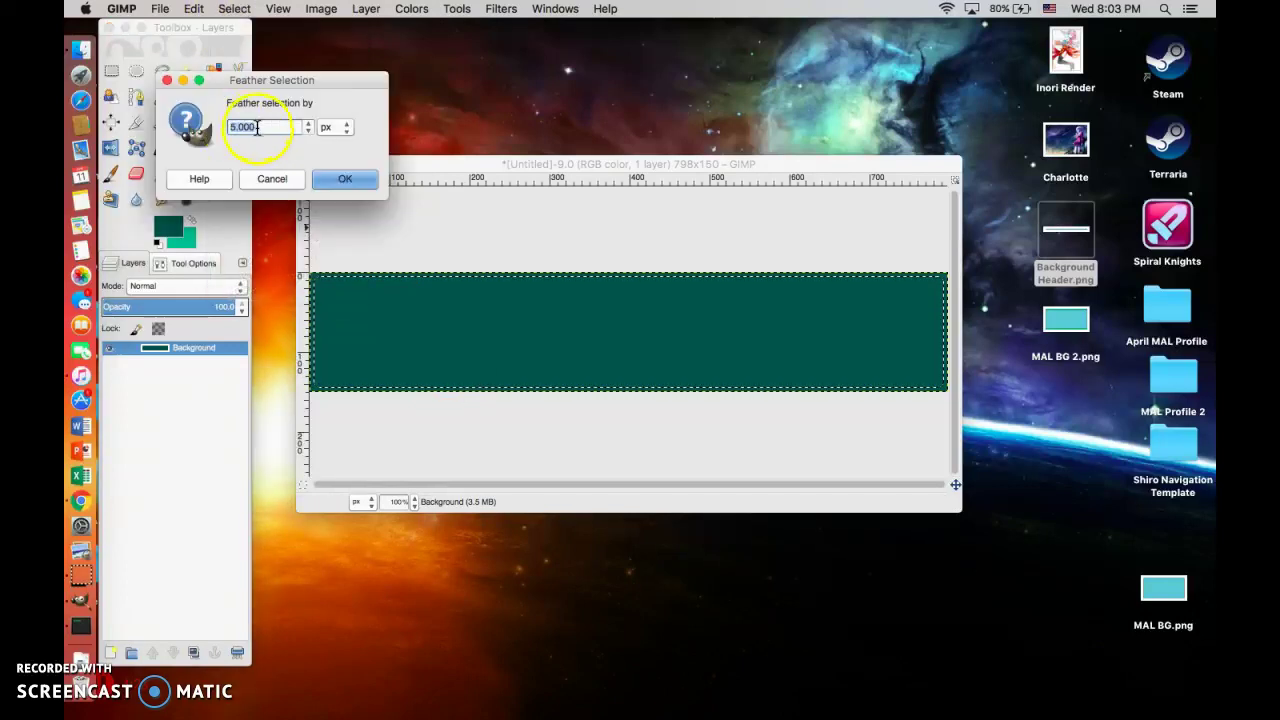
left_click(343, 180)
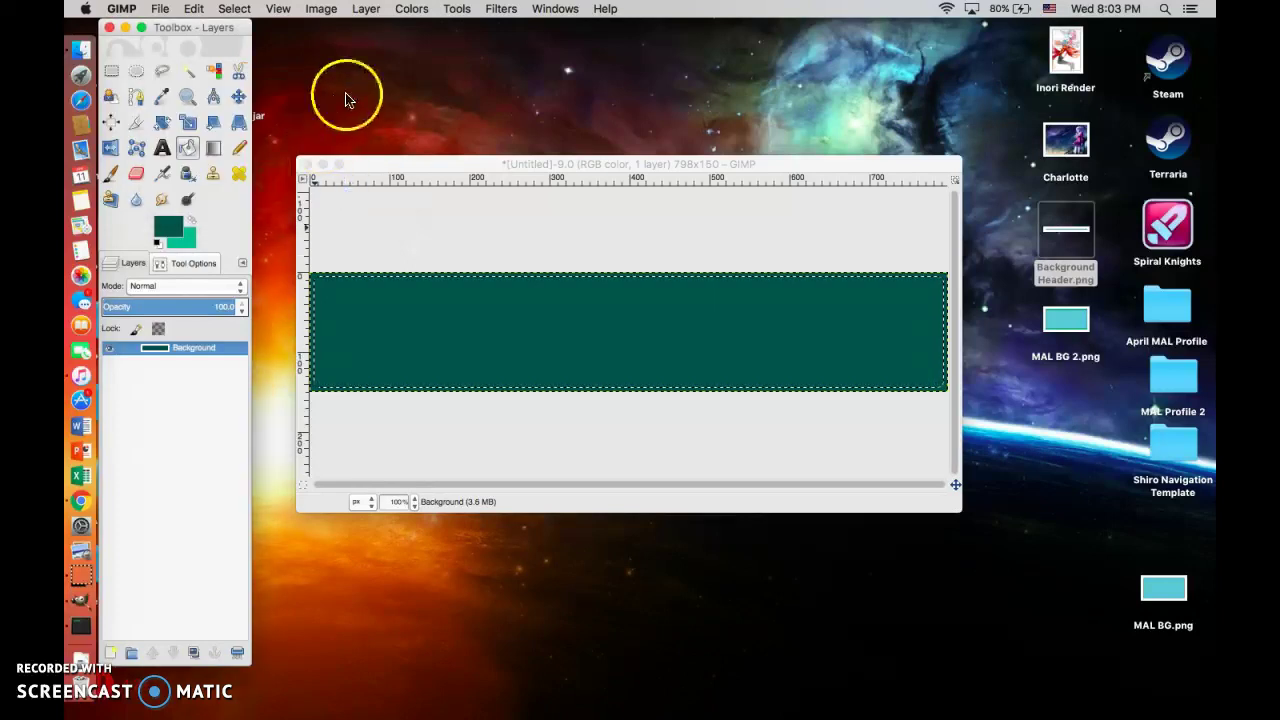
Step: Invert the selection and clear everything outside the green bar
left_click(234, 8)
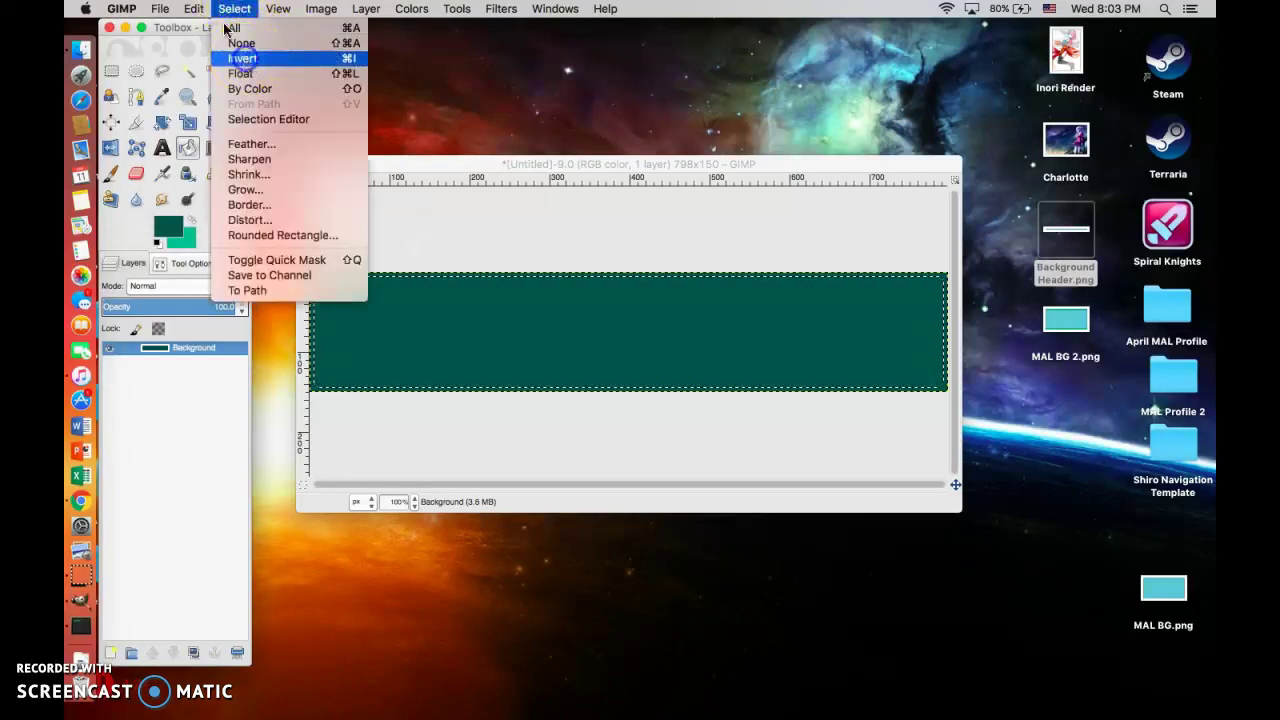
left_click(193, 8)
left_click(206, 212)
left_click(303, 283)
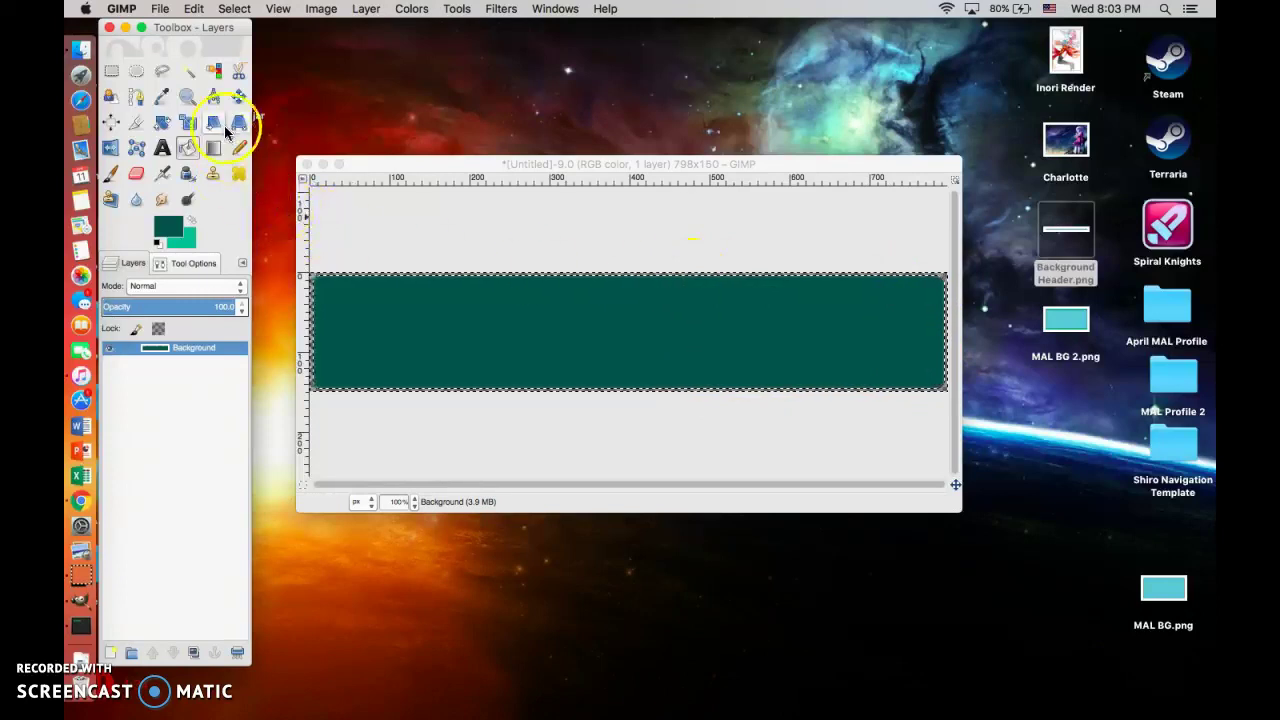
left_click(163, 150)
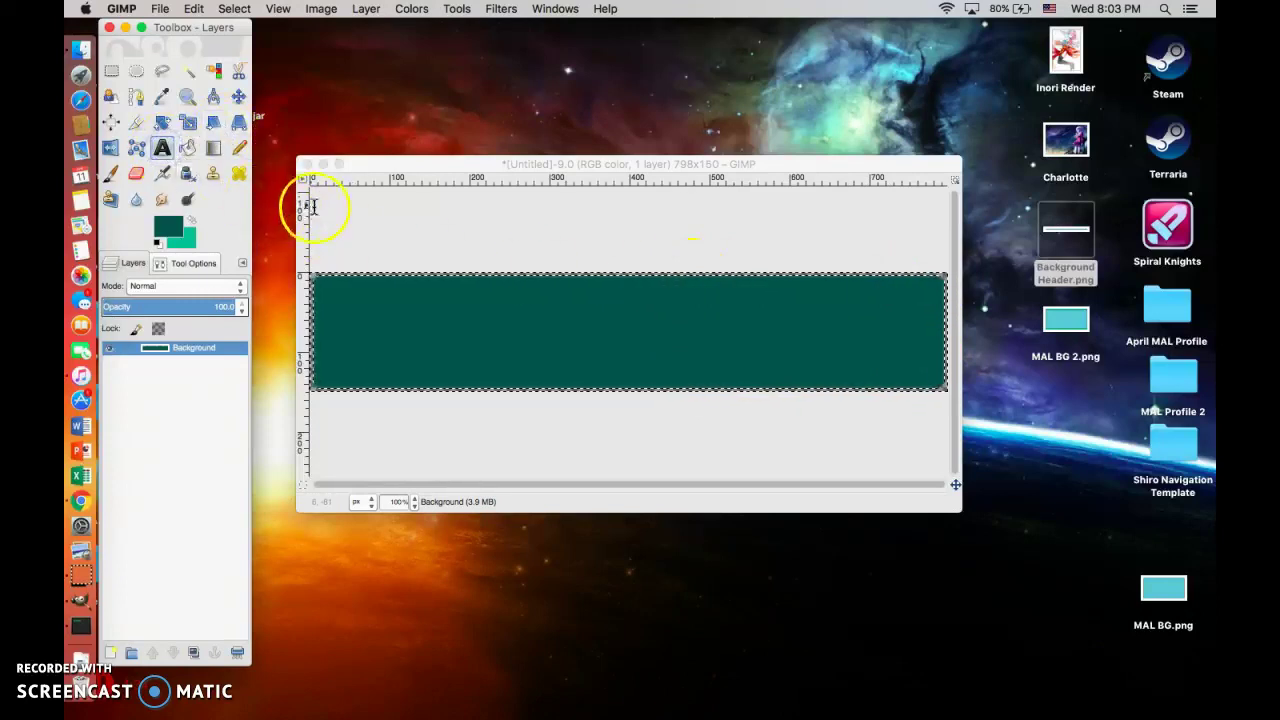
Step: Set the text to Heiti SC Light, size 40, white (ffffff), and start a box on the bar
left_click(614, 334)
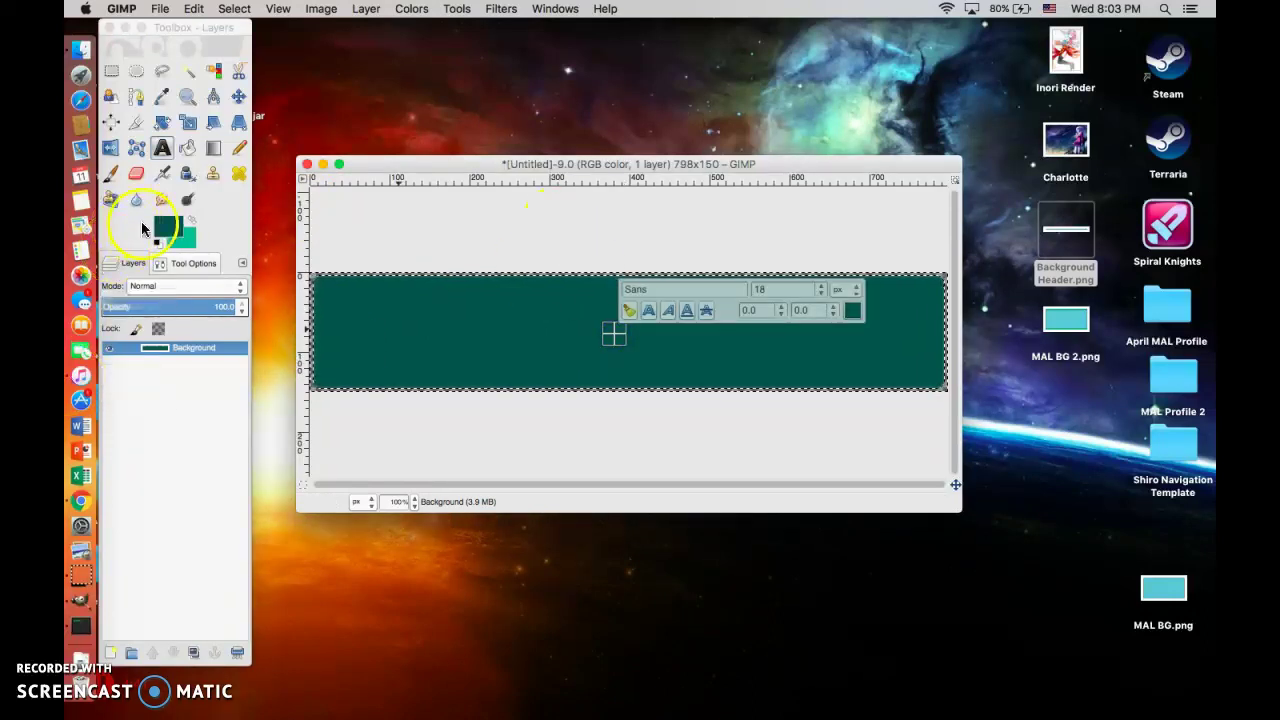
left_click(193, 262)
left_click(114, 301)
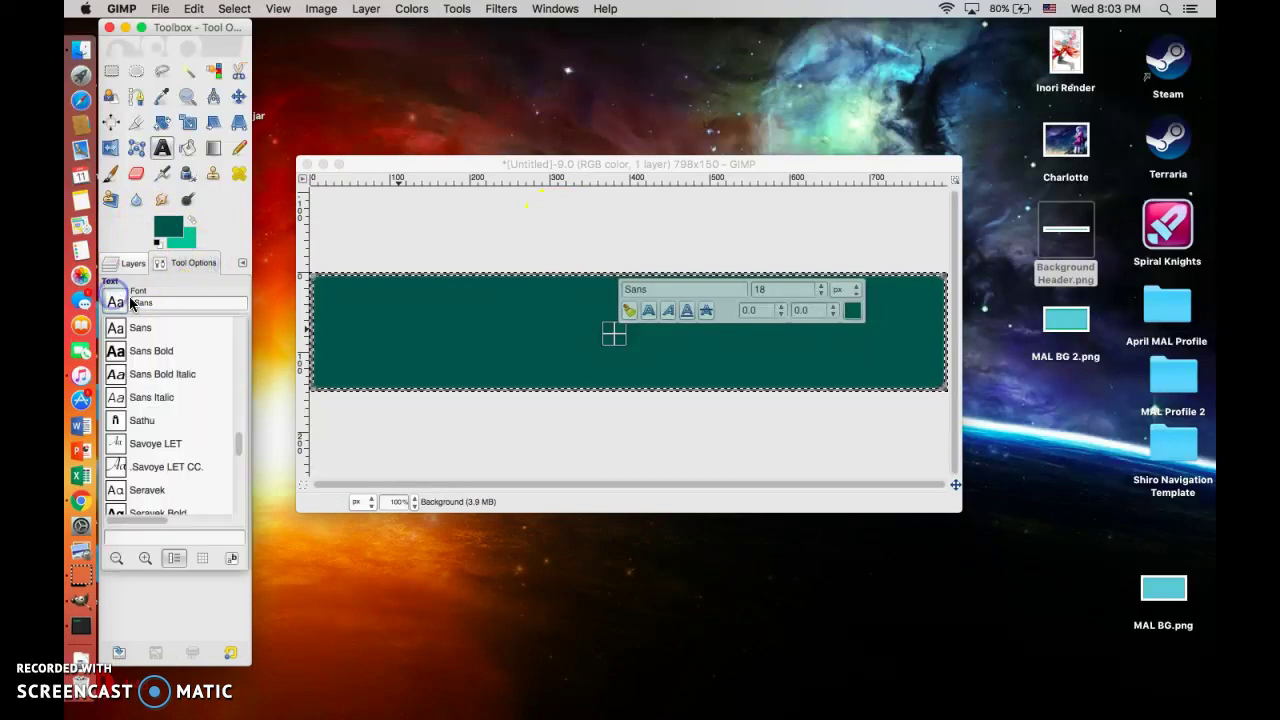
scroll(177, 380, "down", 5)
left_click_drag(238, 445, 240, 389)
scroll(200, 336, "up", 1)
left_click(200, 337)
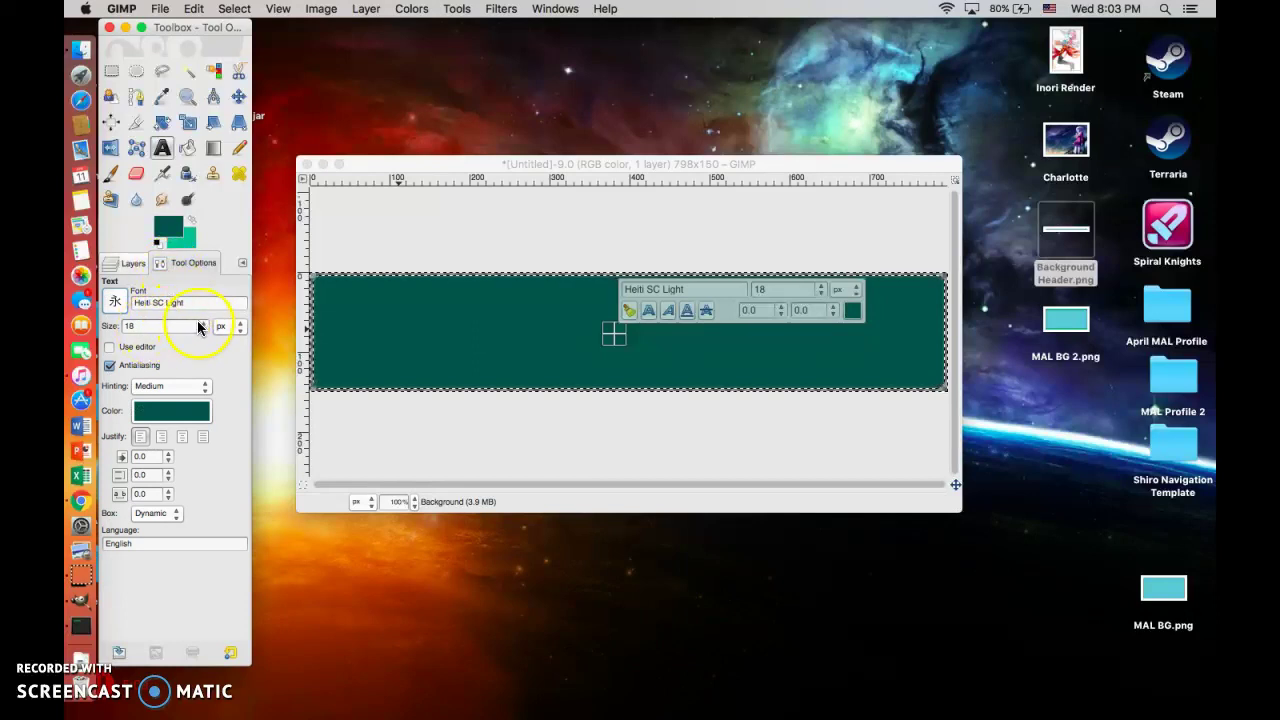
left_click(203, 323)
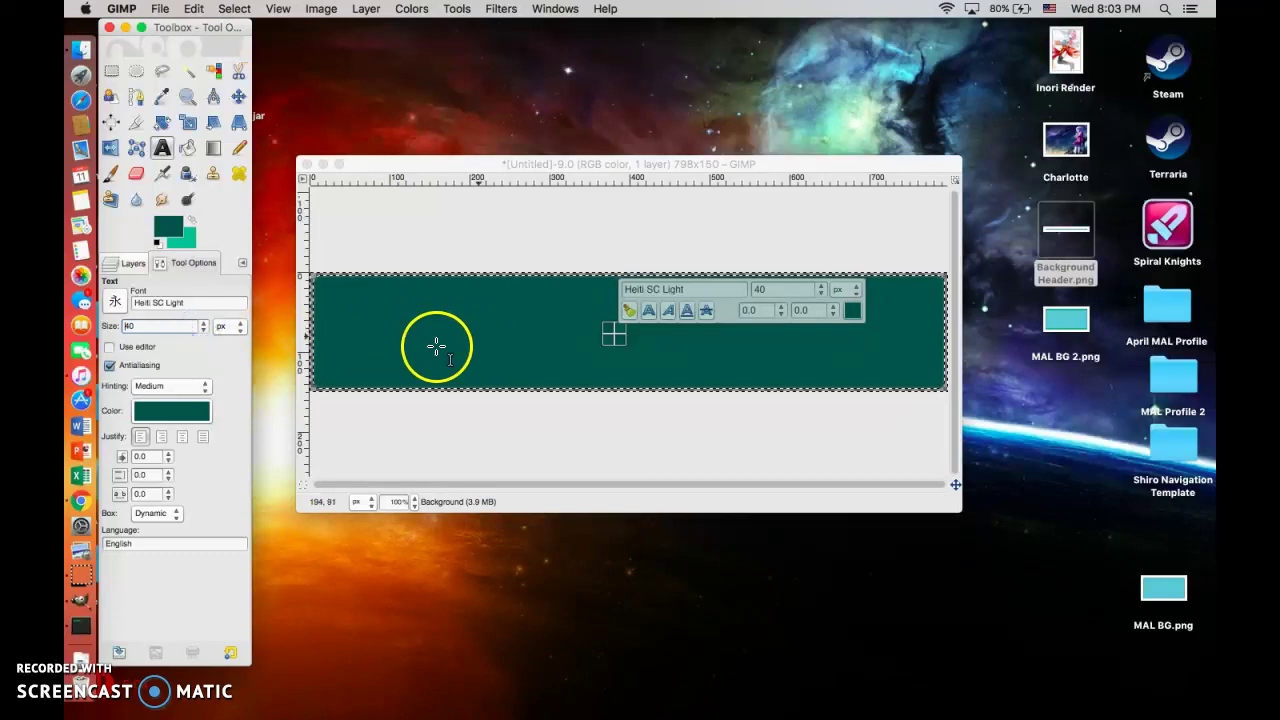
left_click(165, 410)
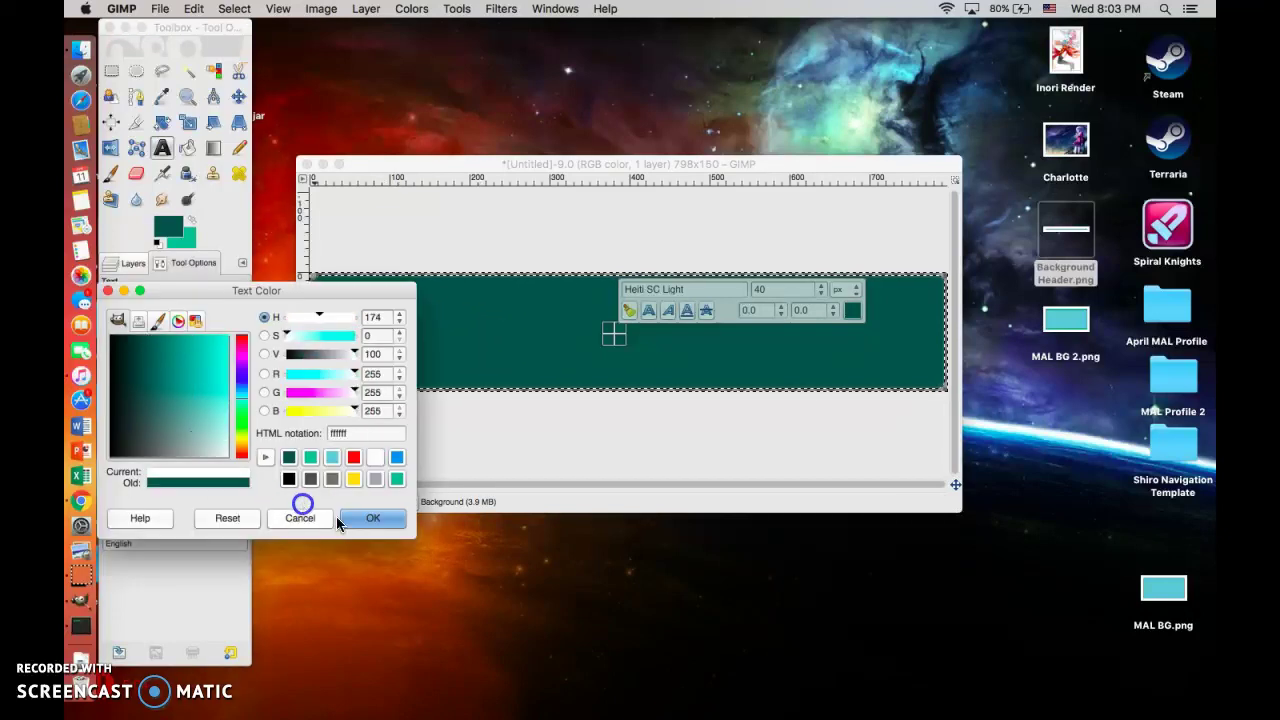
left_click(372, 518)
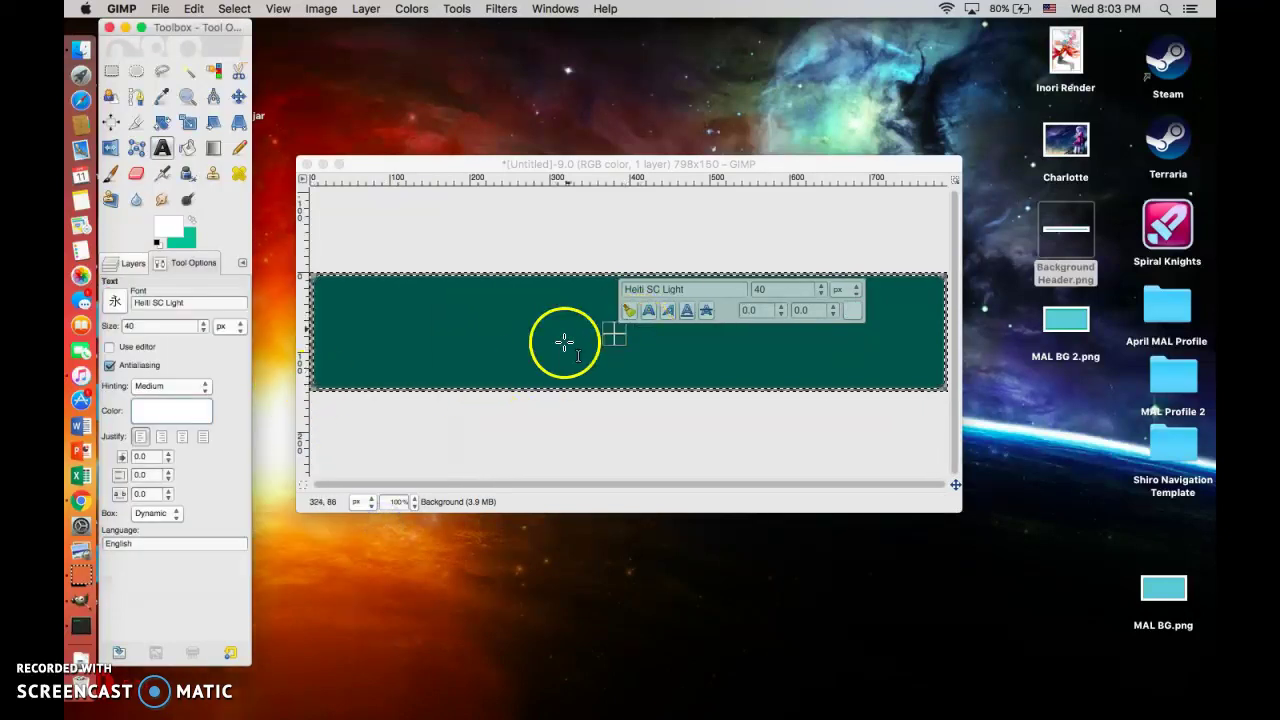
left_click(497, 342)
Step: Type 'Welcome to my profile' as the bar's text
type("WE")
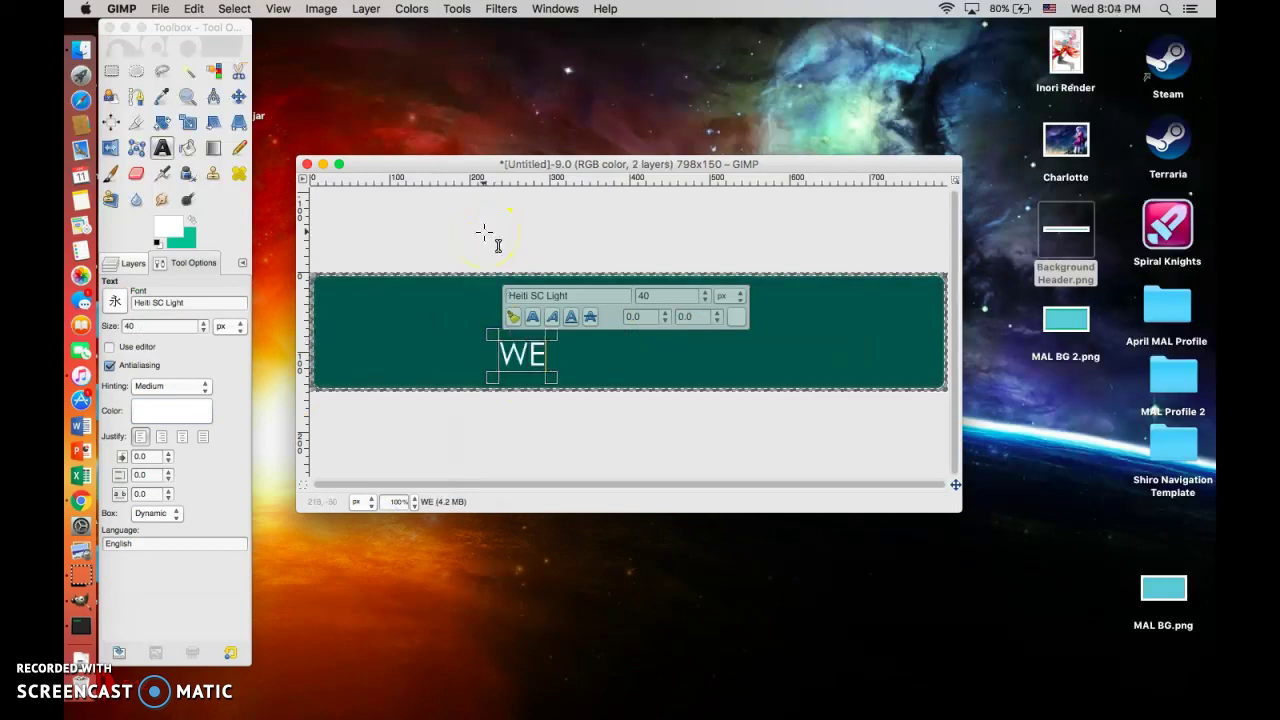
type("elcome to")
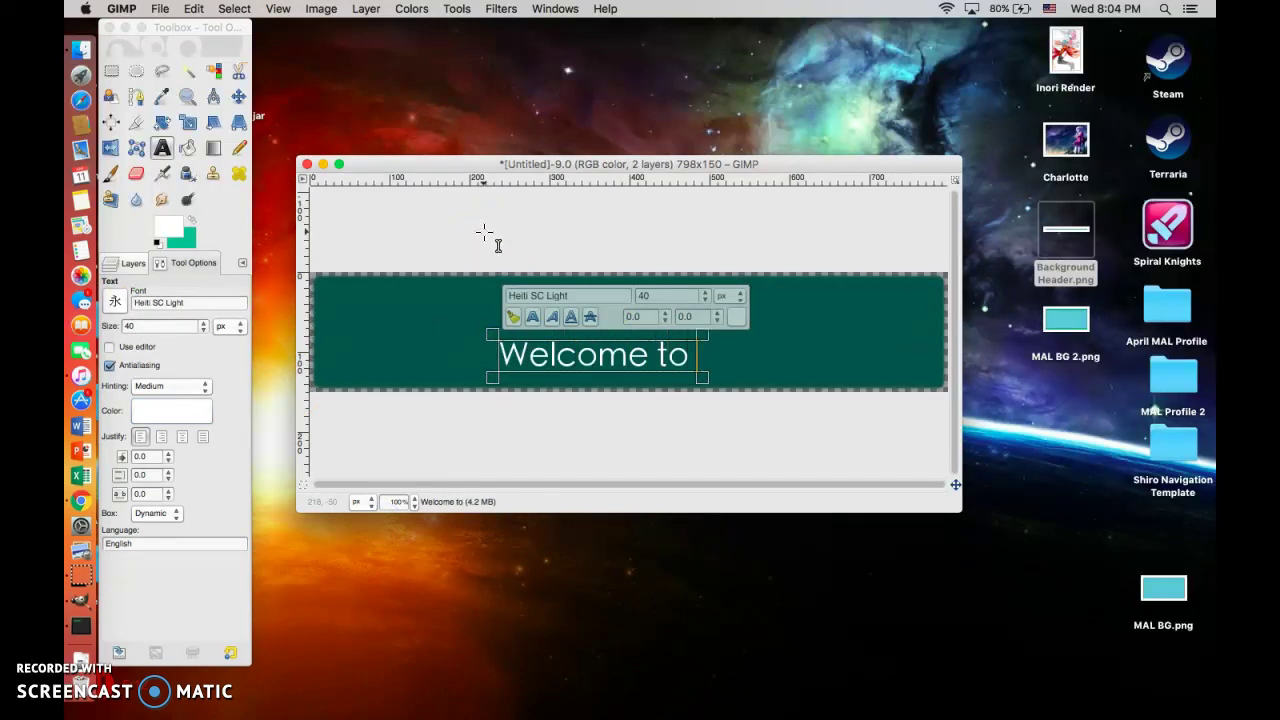
type(" my profile!")
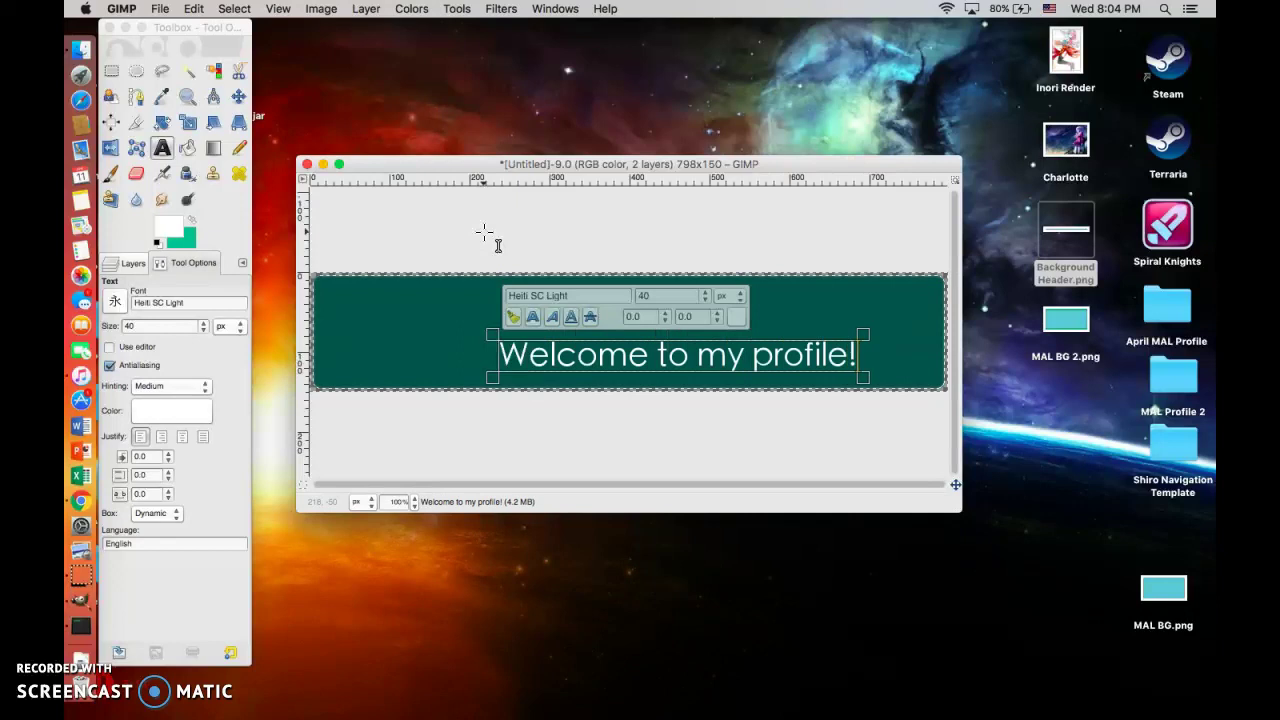
left_click(238, 96)
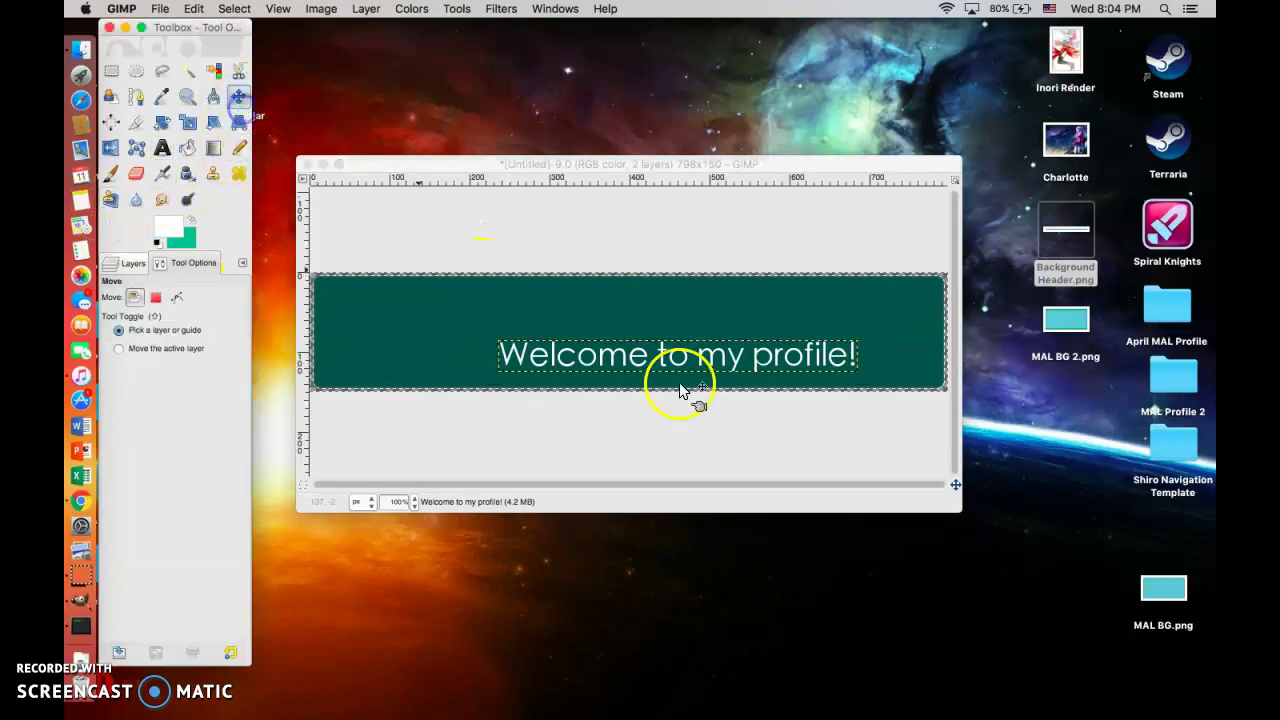
left_click(665, 354)
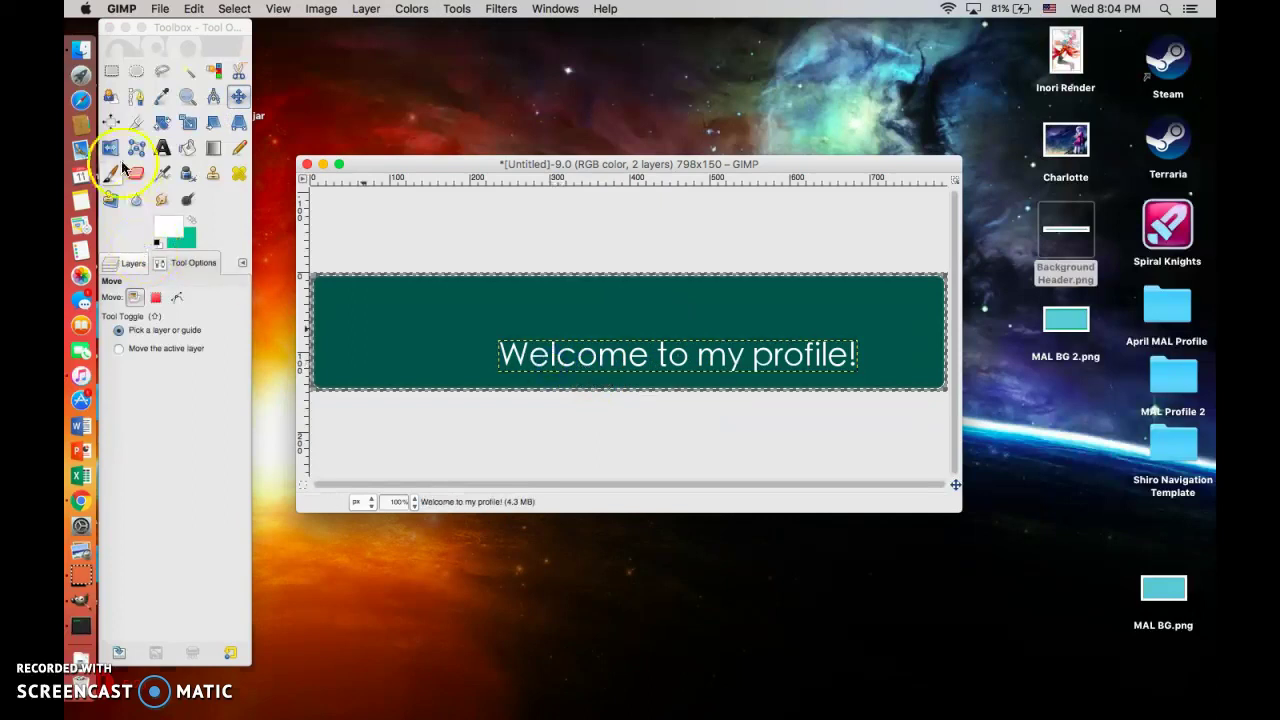
Step: Centre the text layer vertically and horizontally relative to the image
left_click(110, 121)
left_click(706, 354)
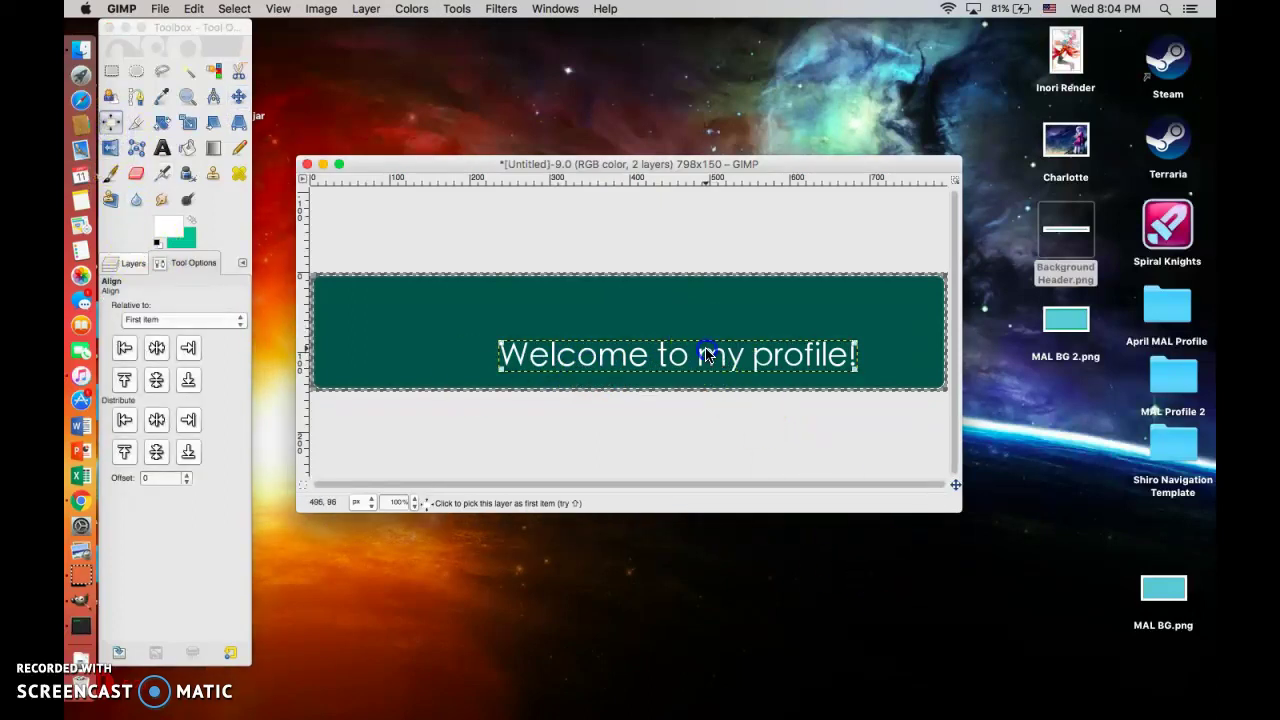
left_click(156, 383)
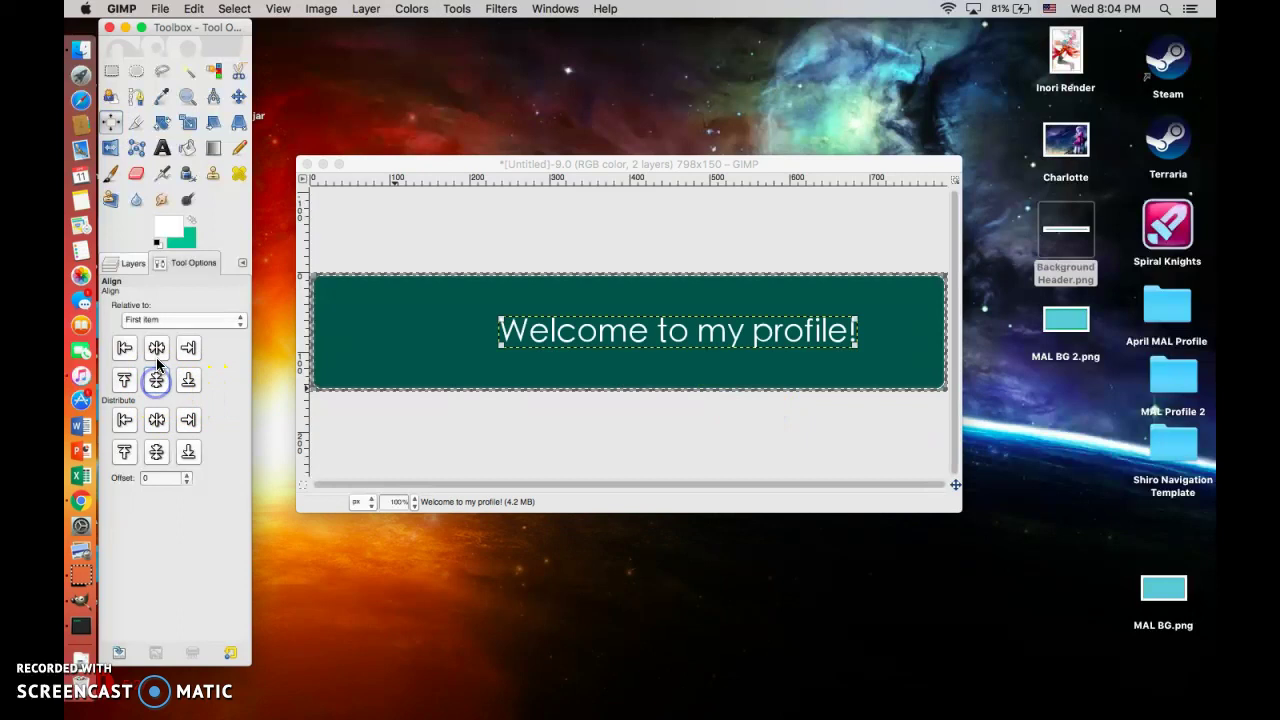
left_click(156, 347)
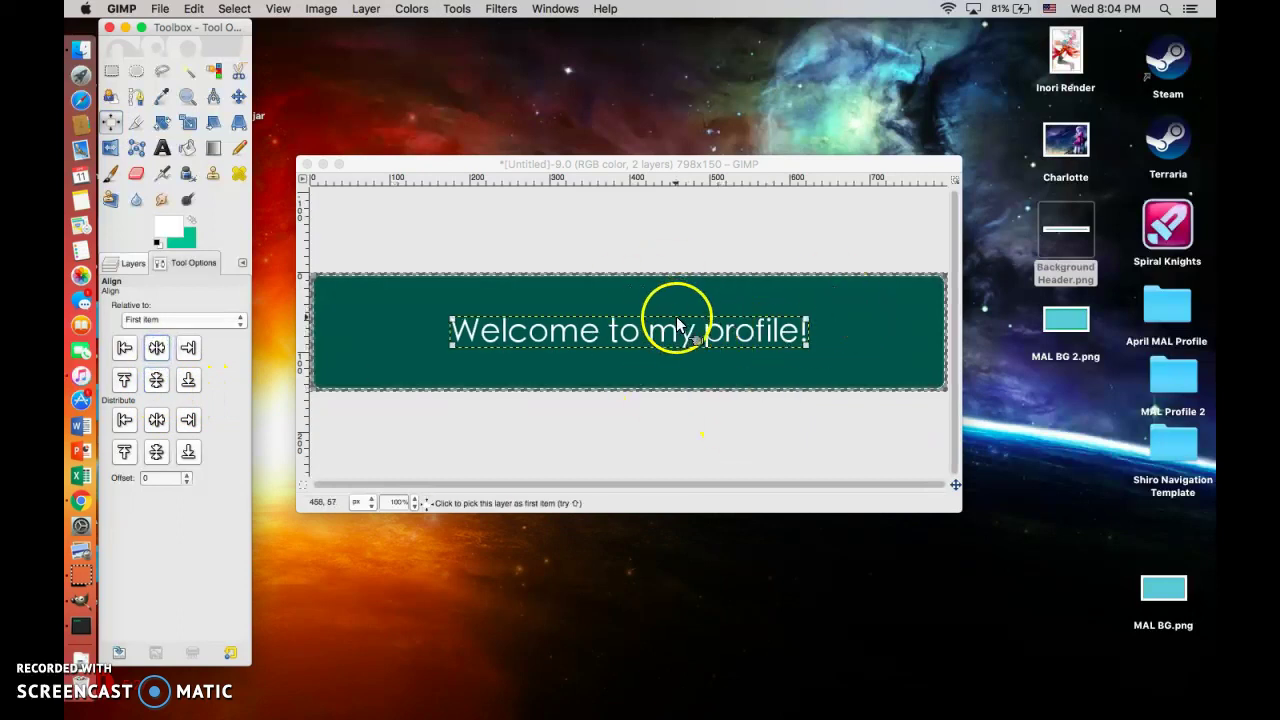
Step: Delete the text layer so only the plain green bar remains
left_click(133, 262)
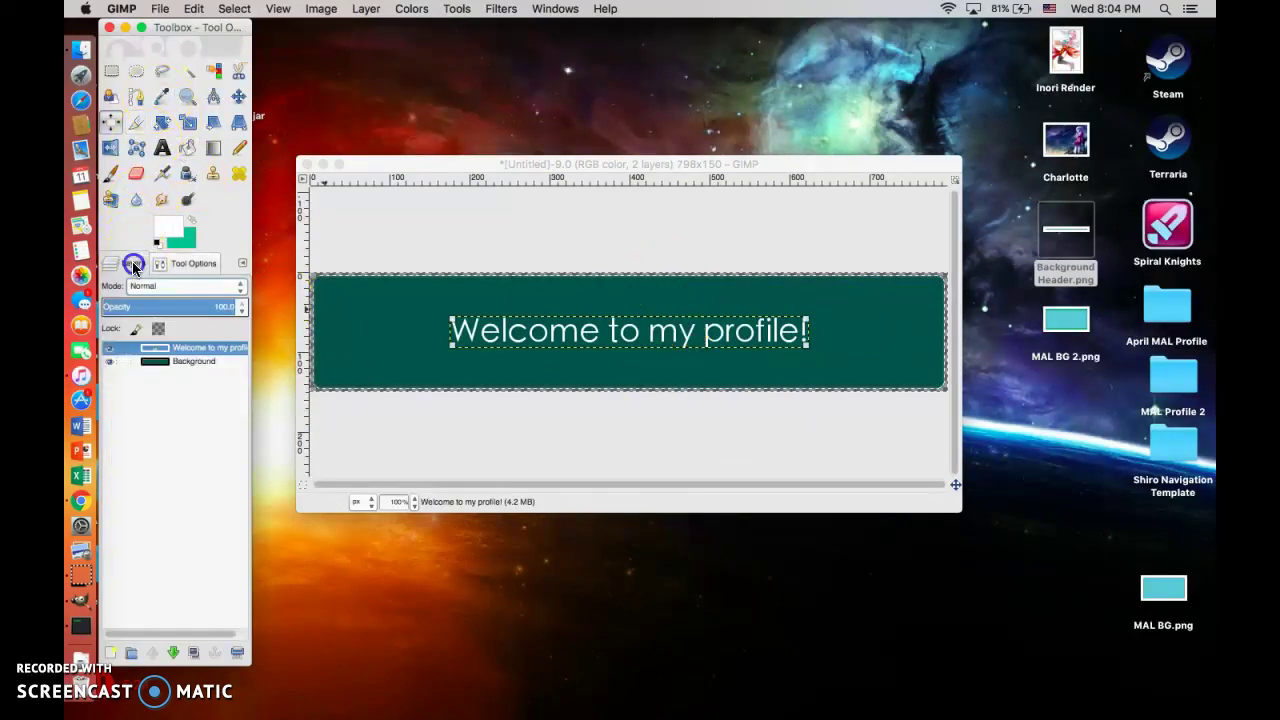
right_click(170, 352)
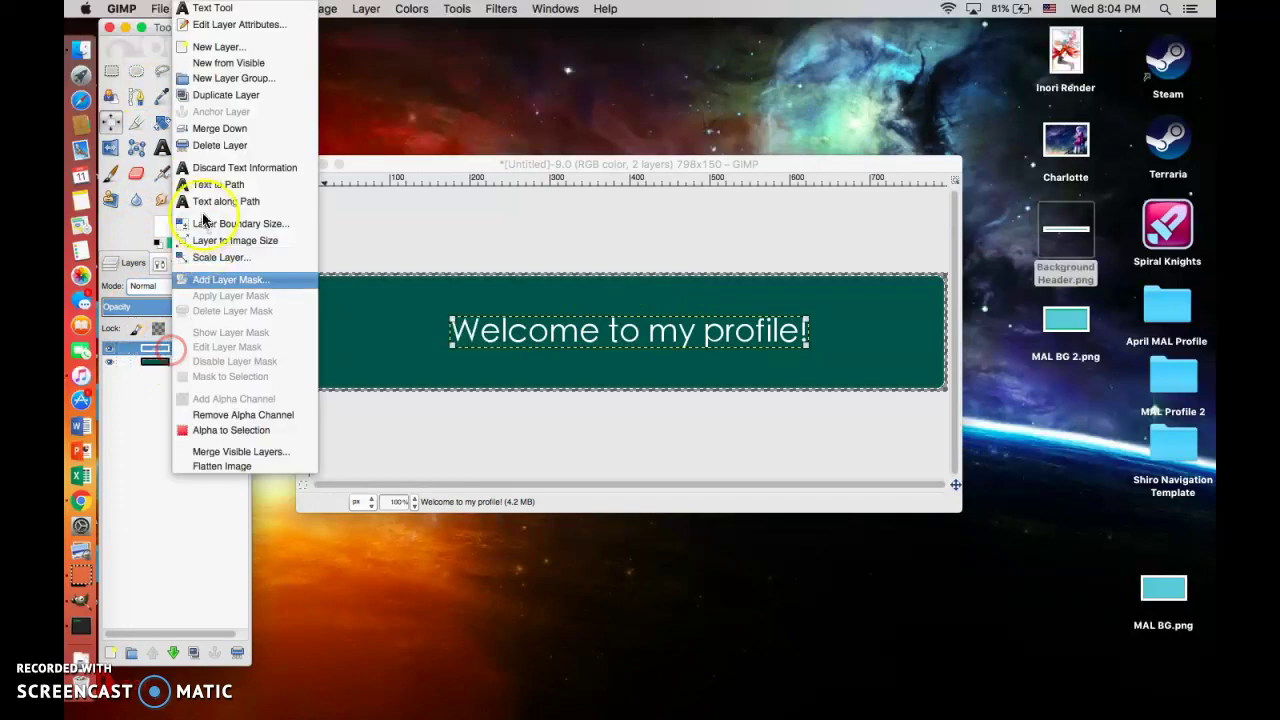
left_click(214, 149)
left_click(130, 96)
Step: Export the plain bar to the Desktop as Text Box.png
left_click(160, 8)
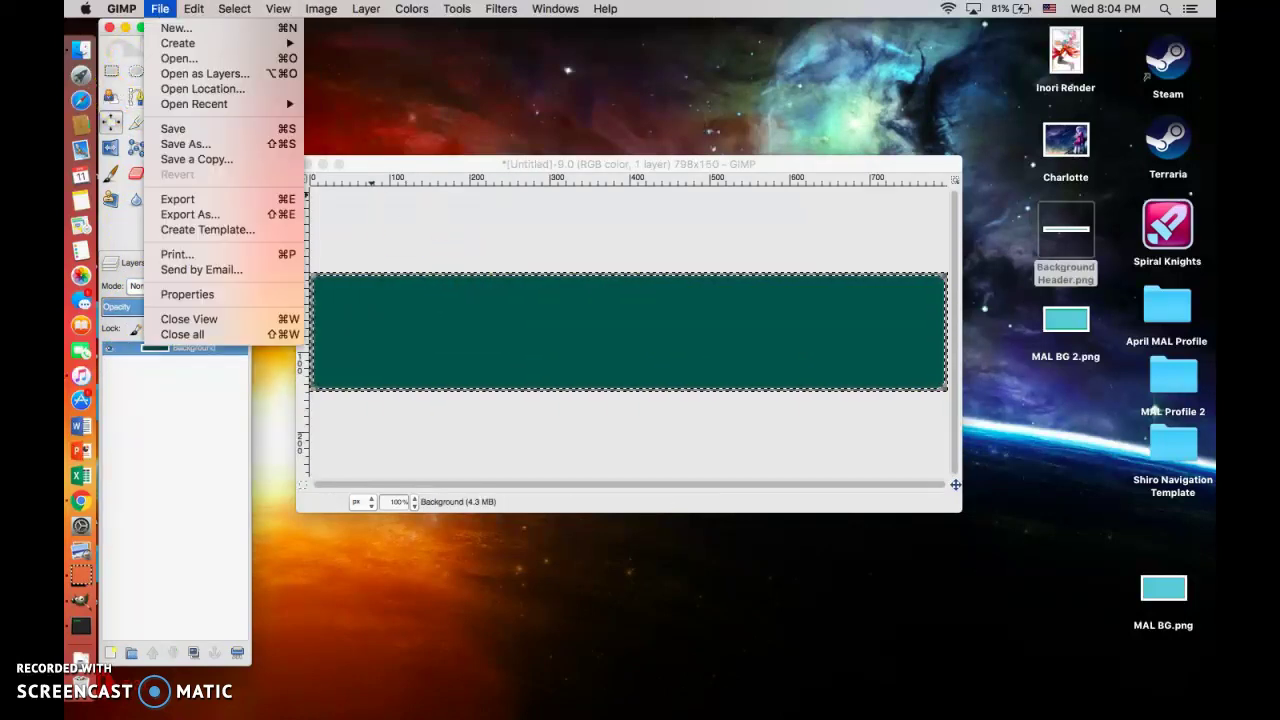
left_click(209, 211)
key("BackSpace")
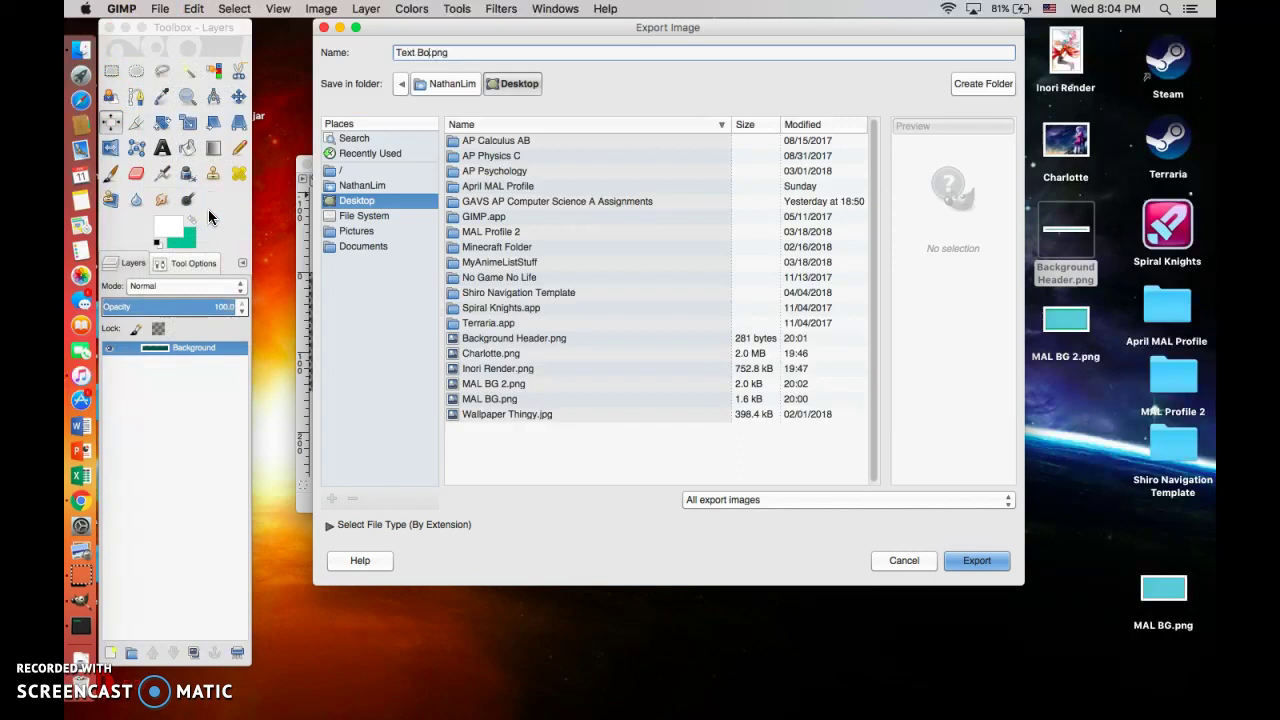
key("Return")
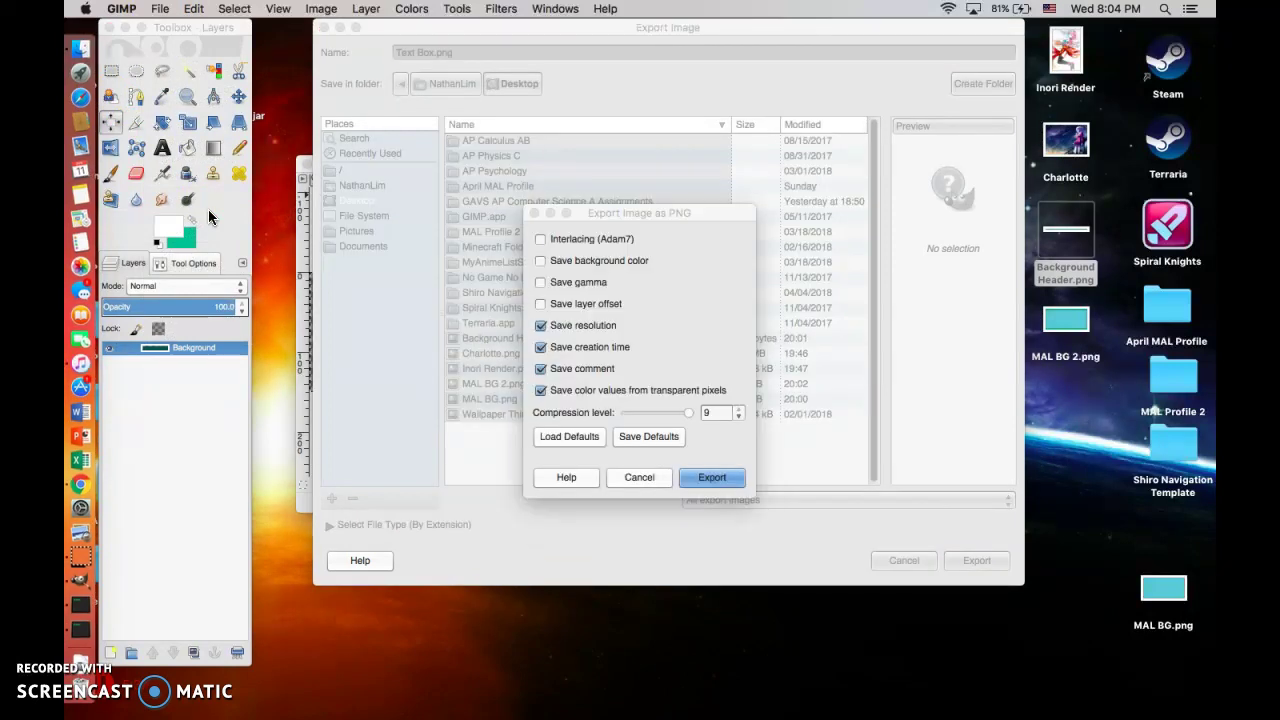
key("Return")
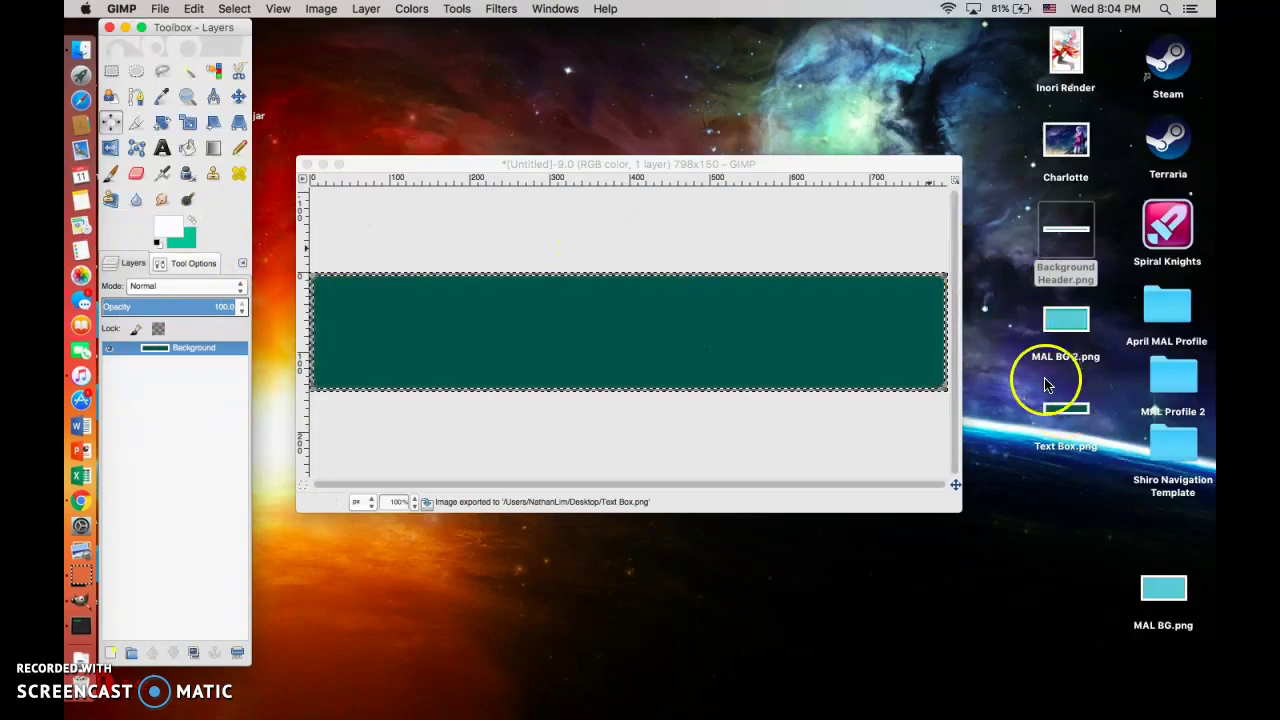
Step: Type 'Welcome to my profile!' as a new text layer on the bar
left_click(162, 147)
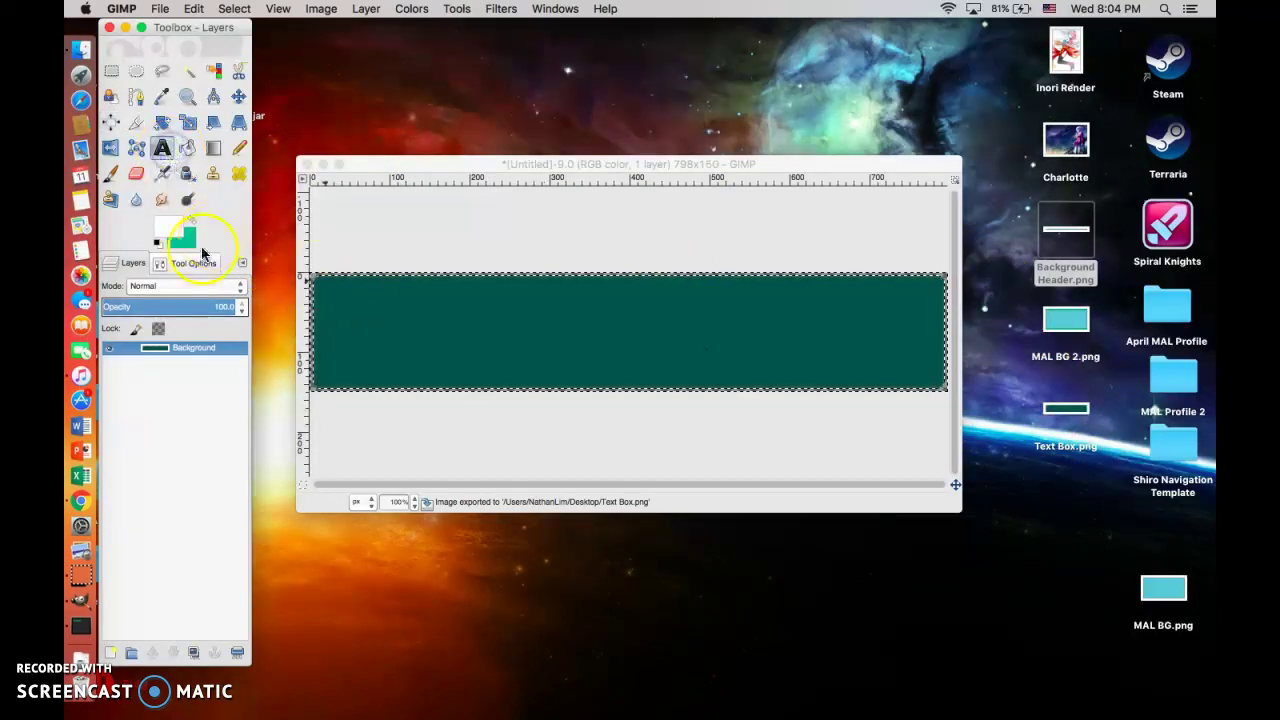
left_click(562, 333)
type("Welco")
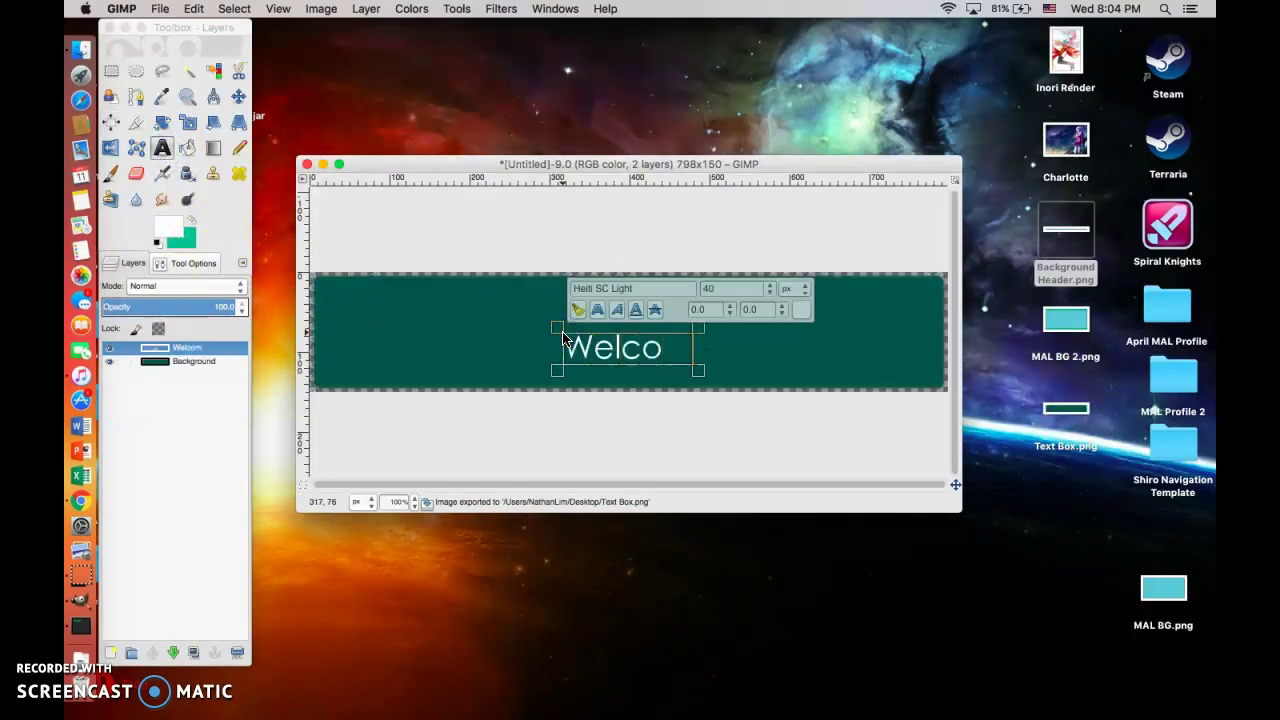
type("me to my profile1")
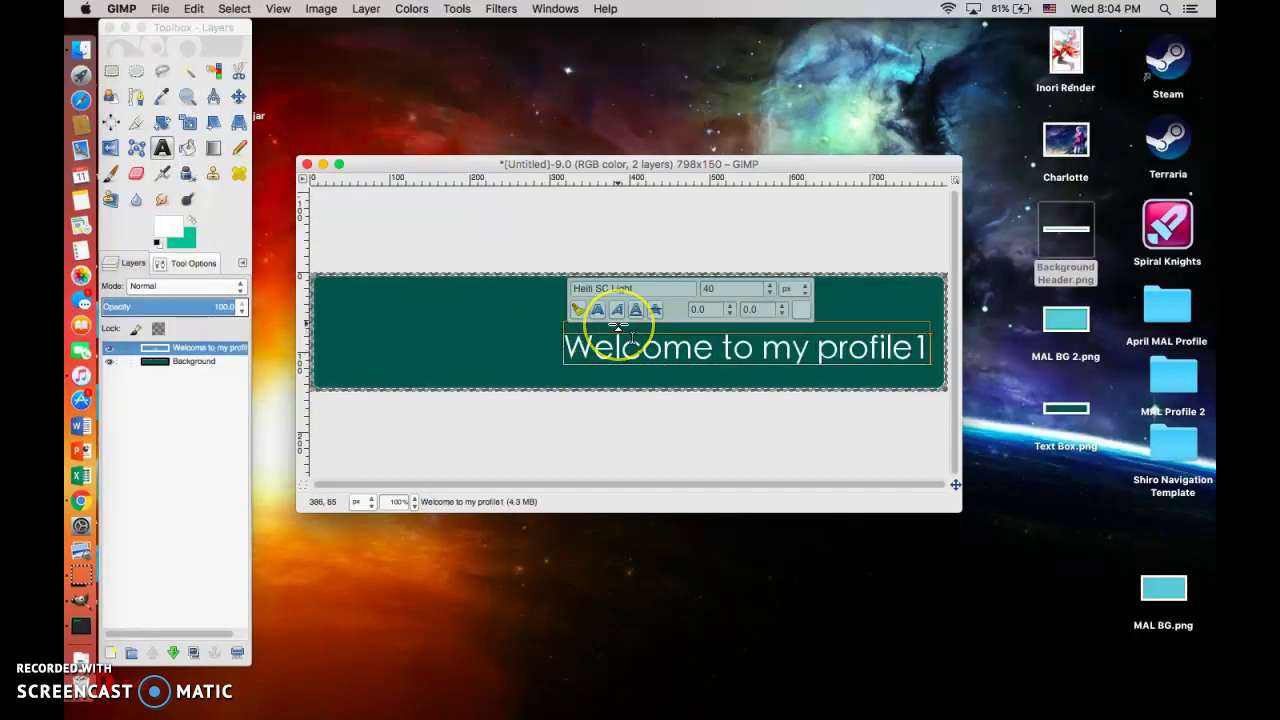
key("BackSpace")
type("!")
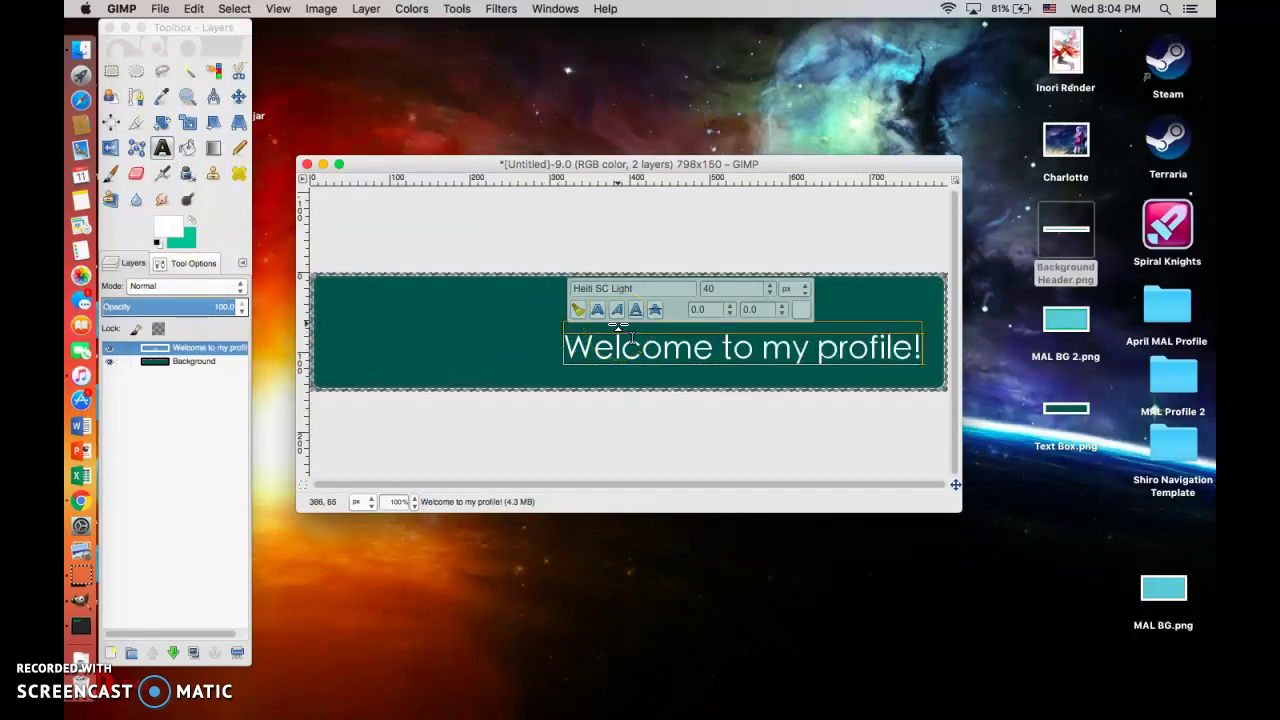
left_click(110, 121)
Step: Centre the welcome text horizontally and vertically on the bar
left_click(676, 345)
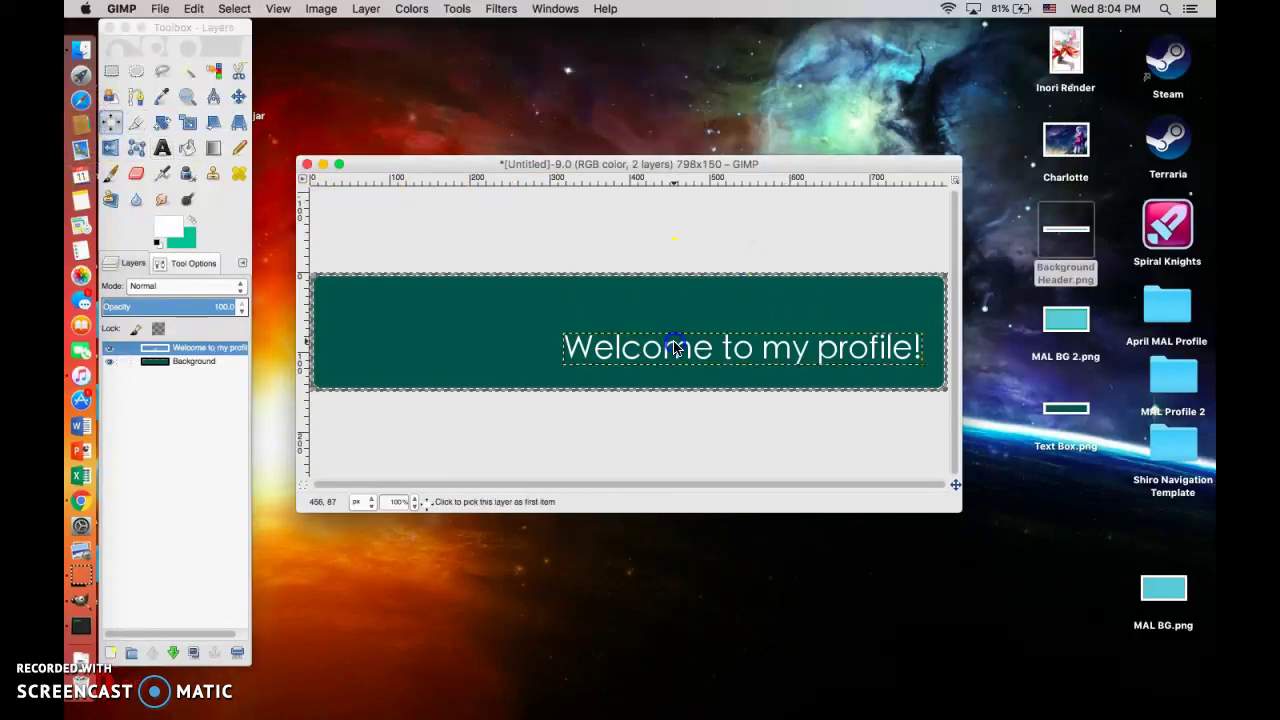
left_click(160, 262)
left_click(156, 347)
left_click(156, 379)
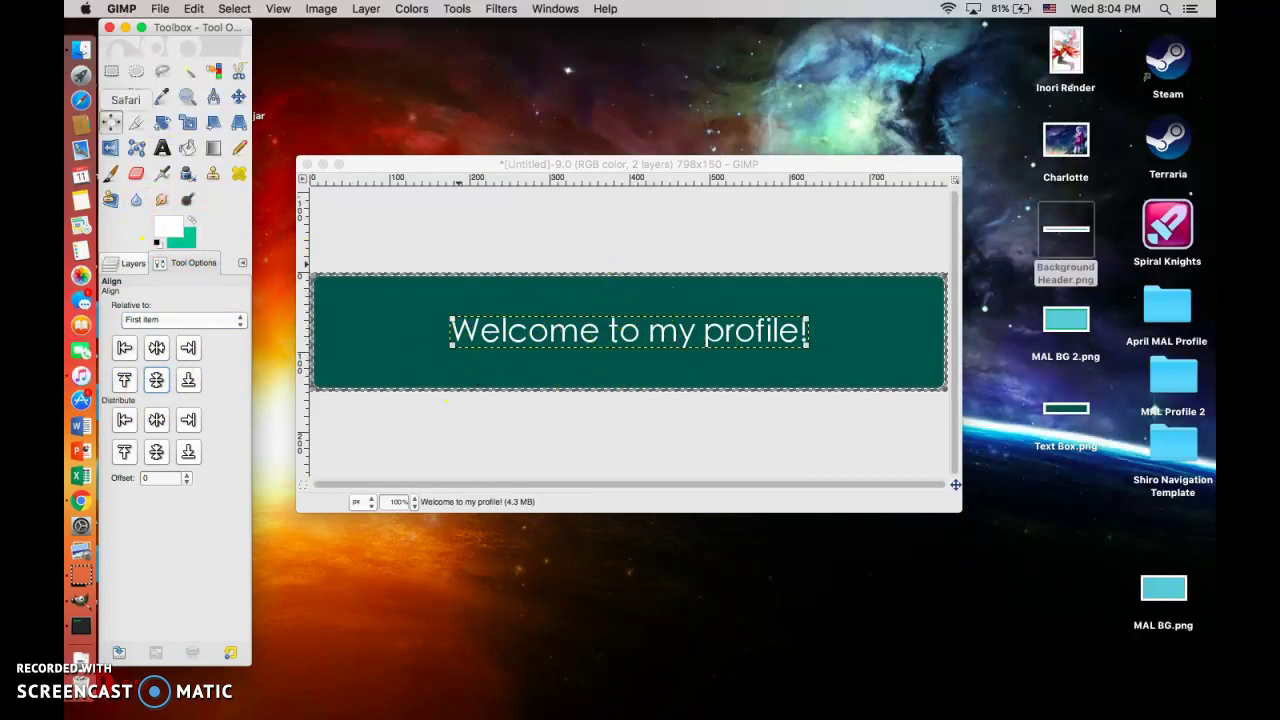
left_click(161, 9)
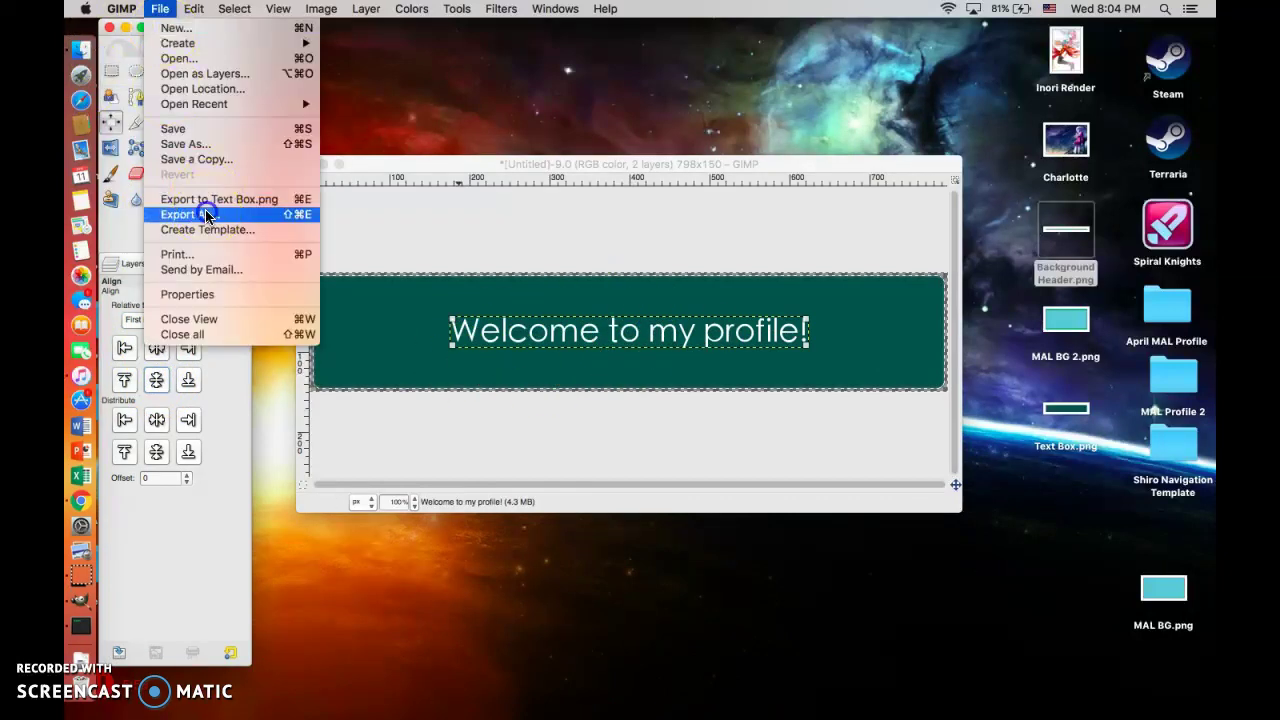
Step: Export the welcome bar to the Desktop as Text Box - Welcome.png
left_click(206, 214)
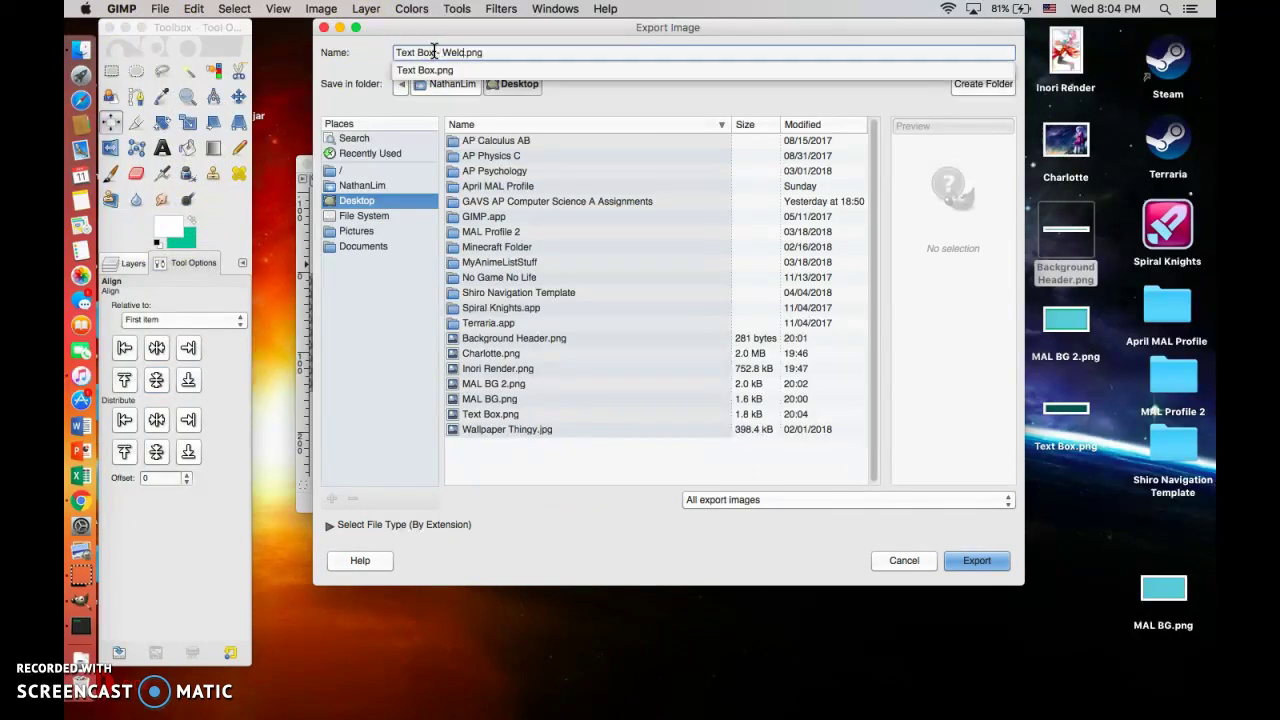
key("Return")
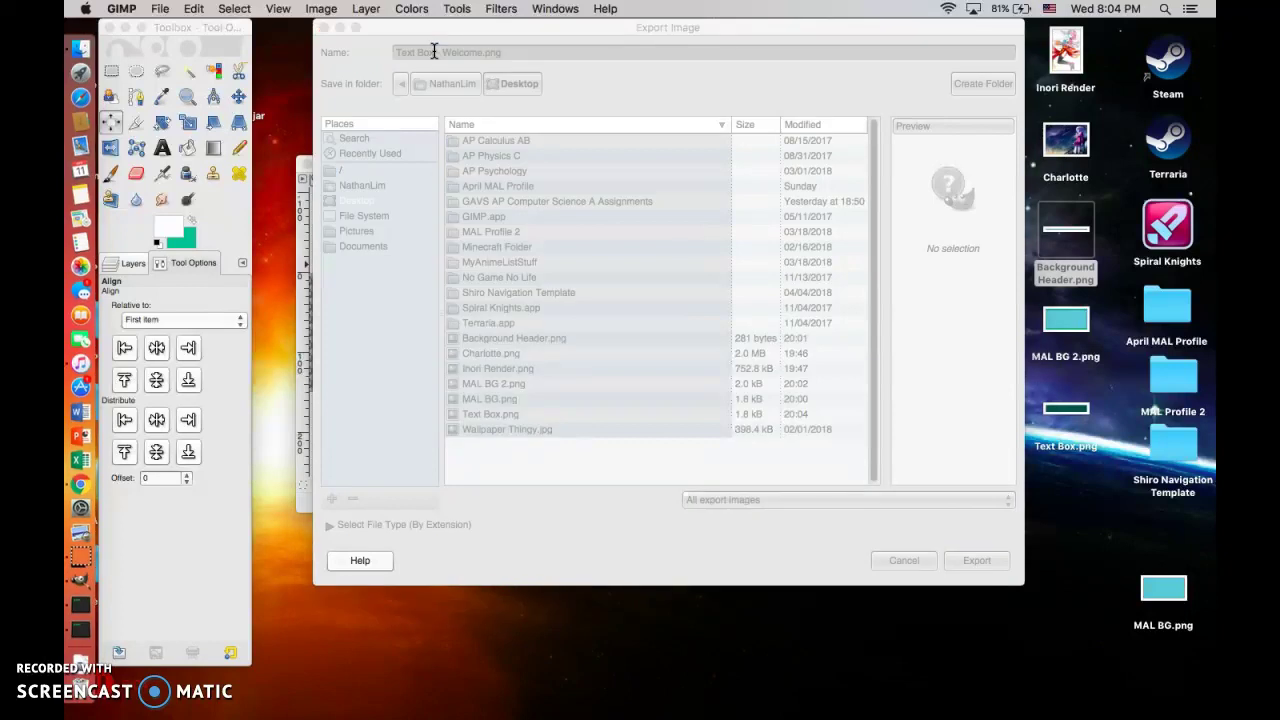
key("Return")
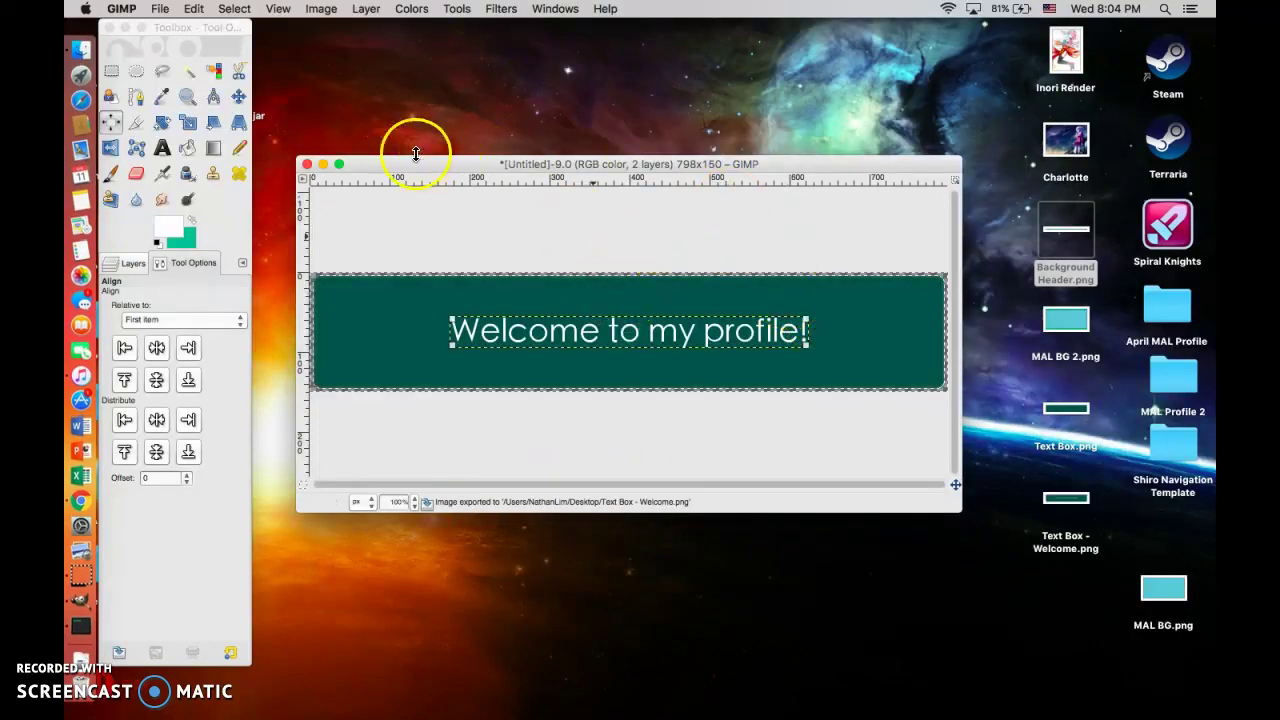
Step: Close the text box image without saving and open MAL BG 2.png
left_click(309, 168)
left_click(549, 408)
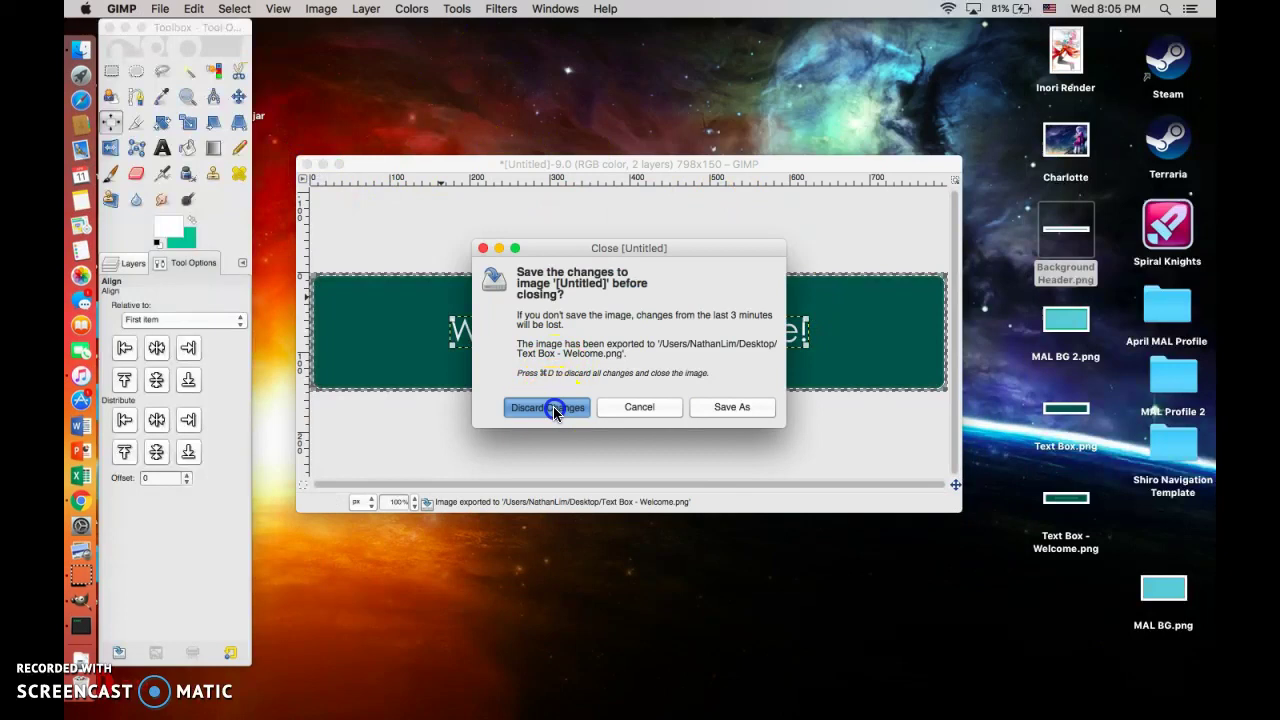
left_click_drag(1070, 316, 544, 365)
Step: Add Text Box - Welcome.png as a layer and scale it to 500 px wide
left_click_drag(1050, 500, 529, 411)
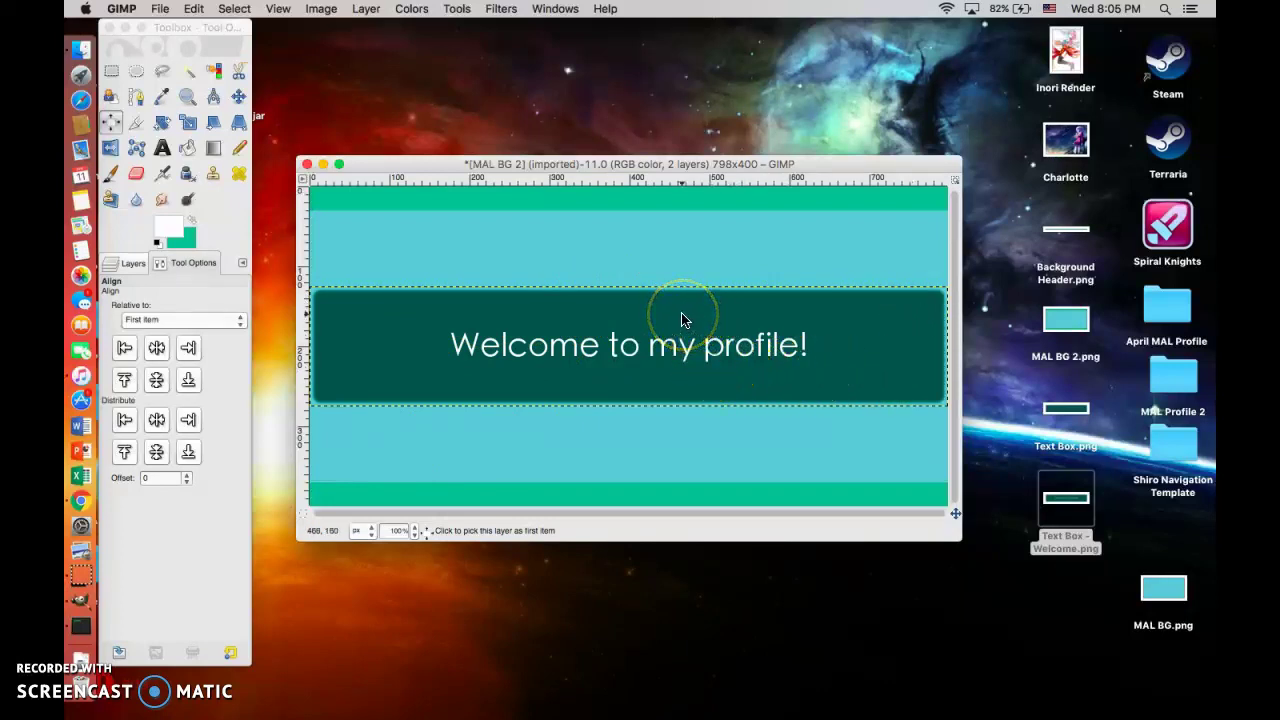
left_click(133, 262)
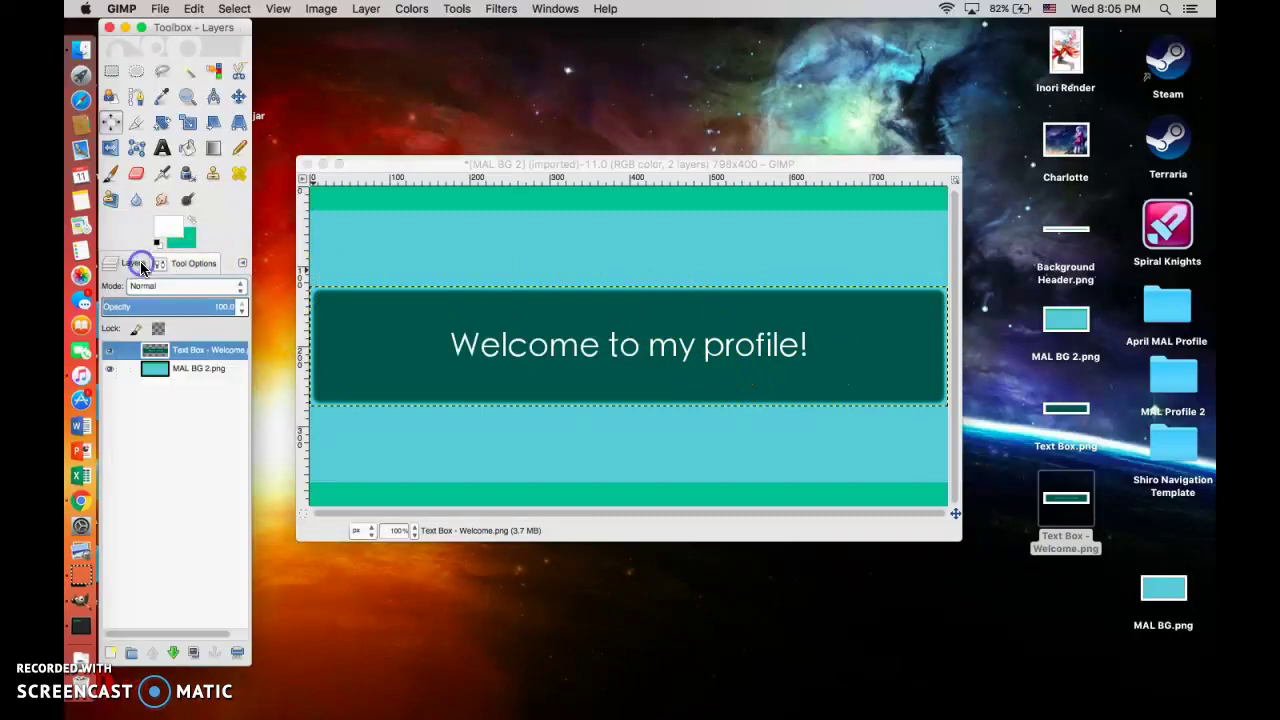
right_click(174, 355)
left_click(225, 182)
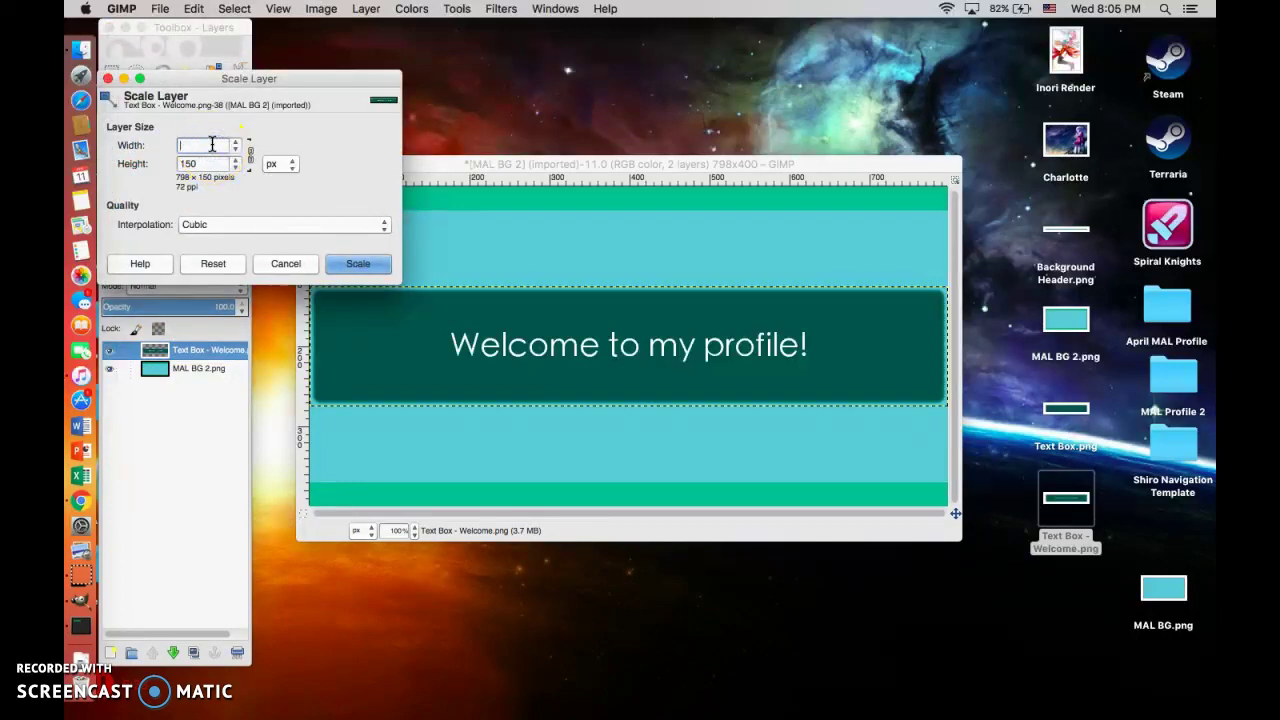
left_click(350, 264)
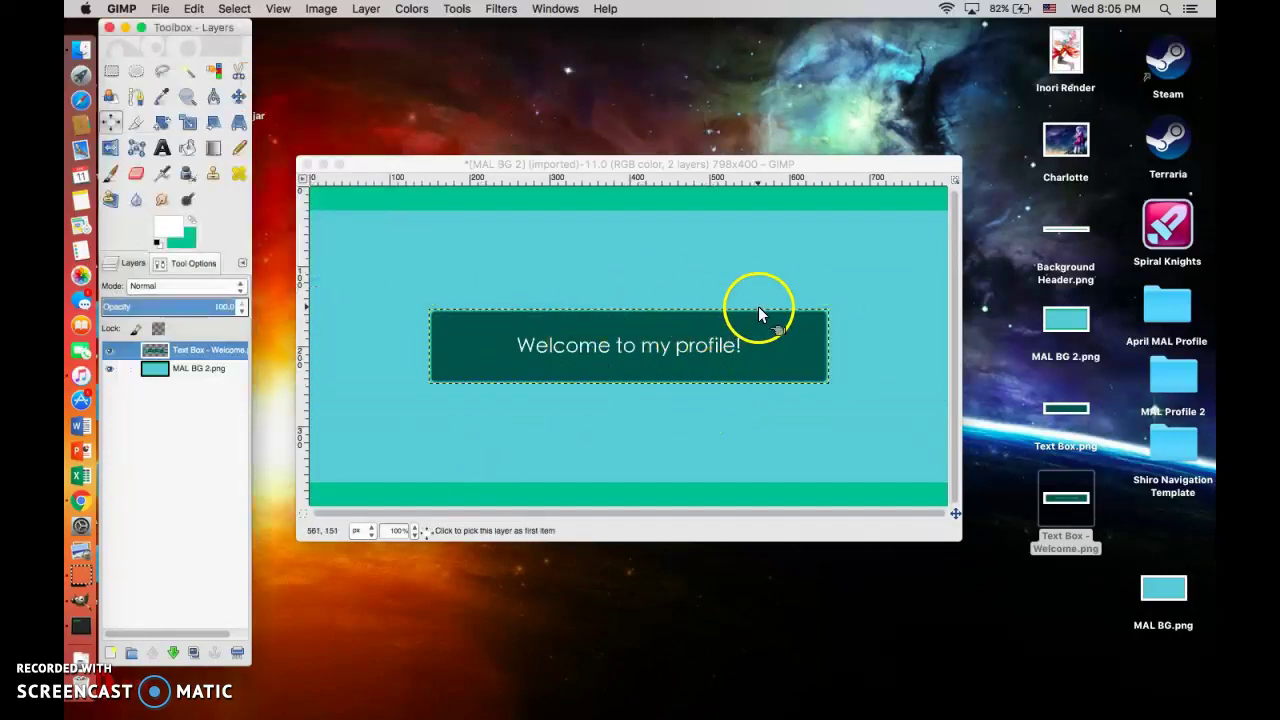
Step: Shift the welcome bar to the left and drop Inori Render.png onto the canvas
left_click(238, 96)
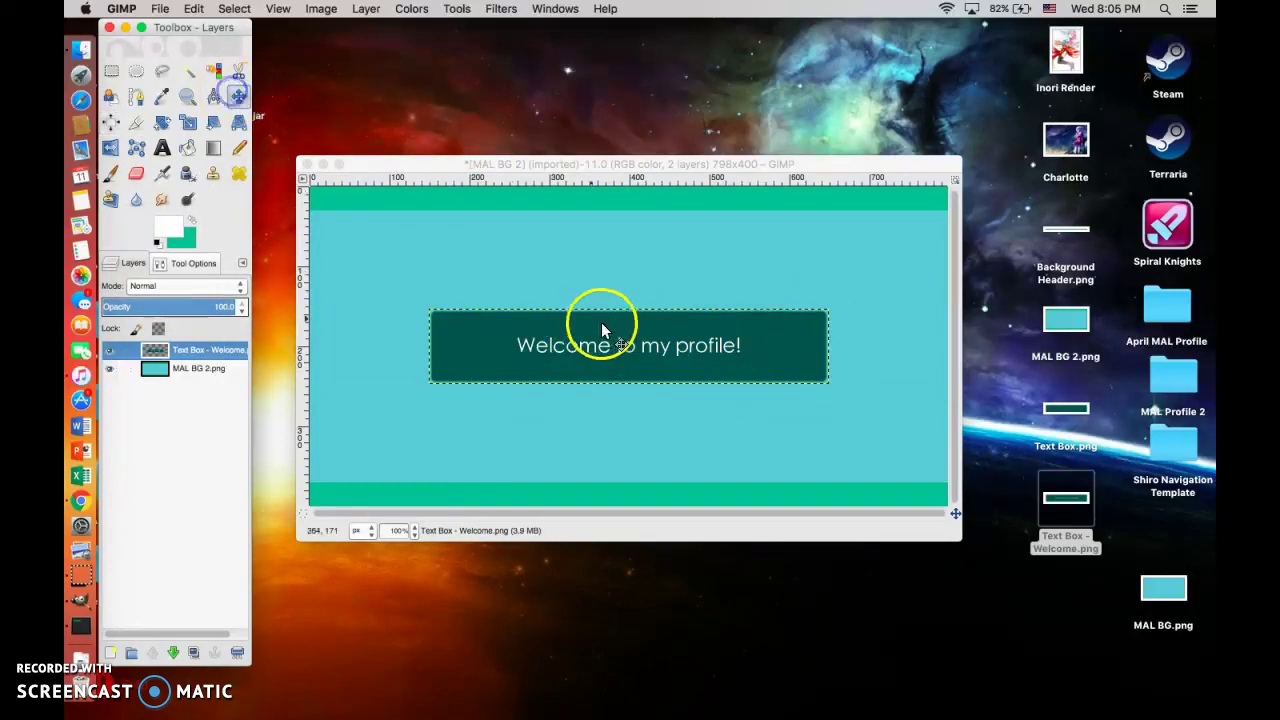
left_click(612, 367)
left_click_drag(612, 367, 511, 343)
left_click_drag(1064, 50, 777, 366)
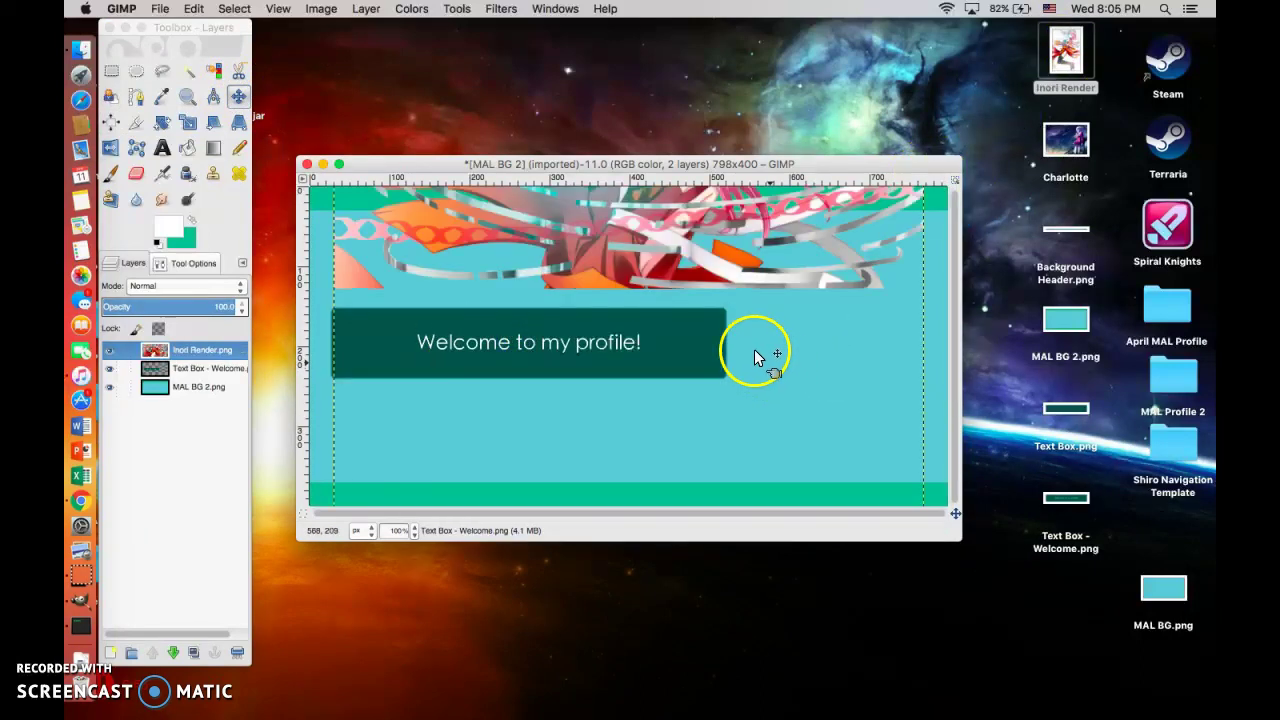
Step: Scale the Inori Render layer to about 205×300 px, undoing a too-small 68×100 attempt
right_click(190, 358)
left_click(238, 186)
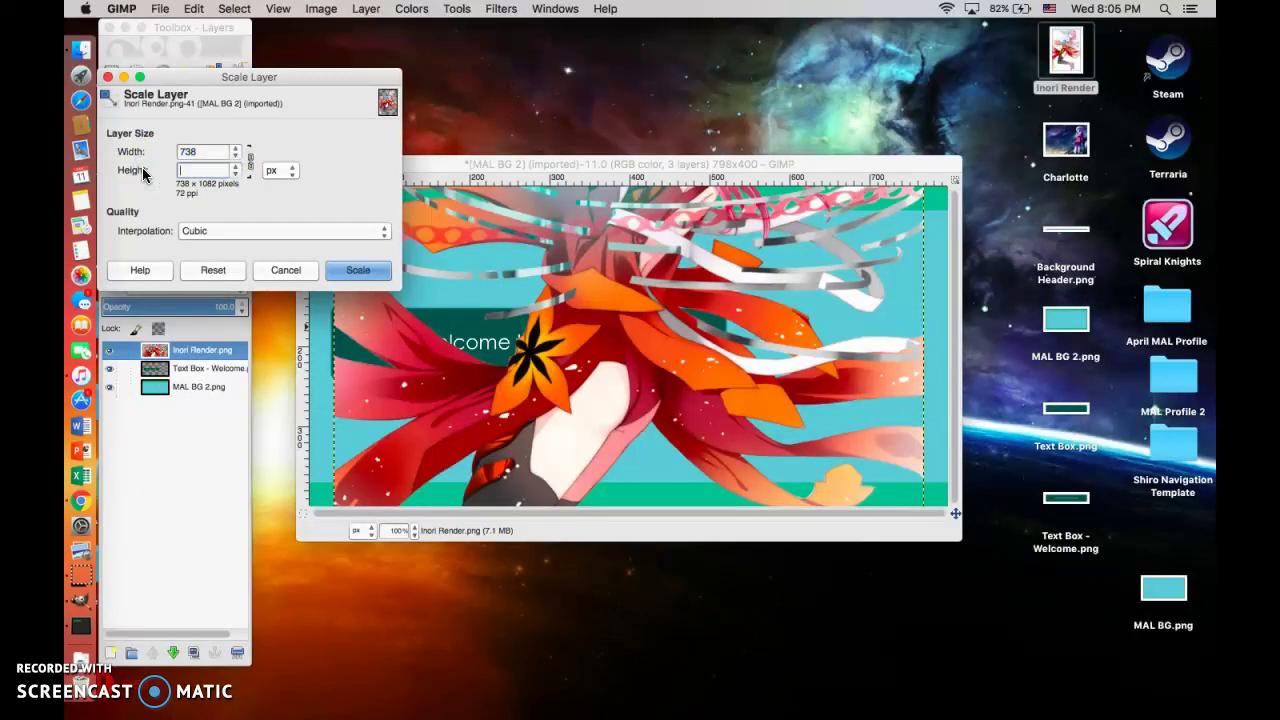
left_click(372, 271)
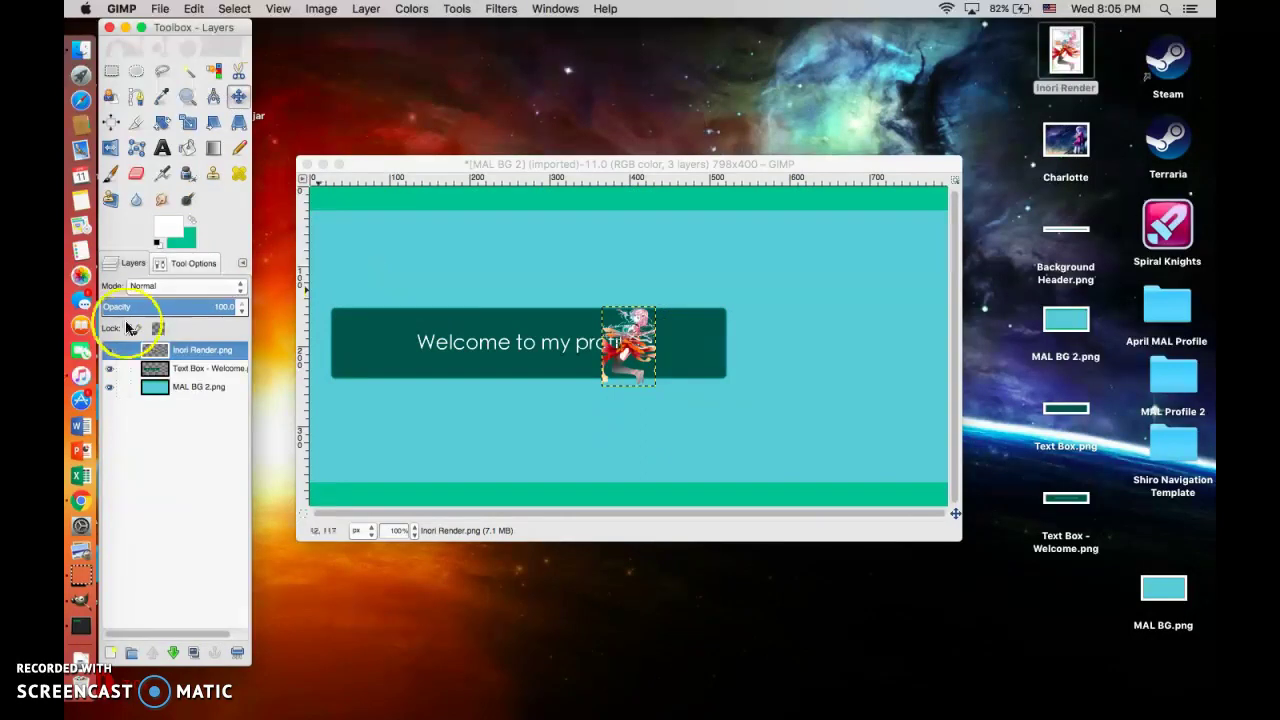
right_click(182, 349)
left_click(467, 416)
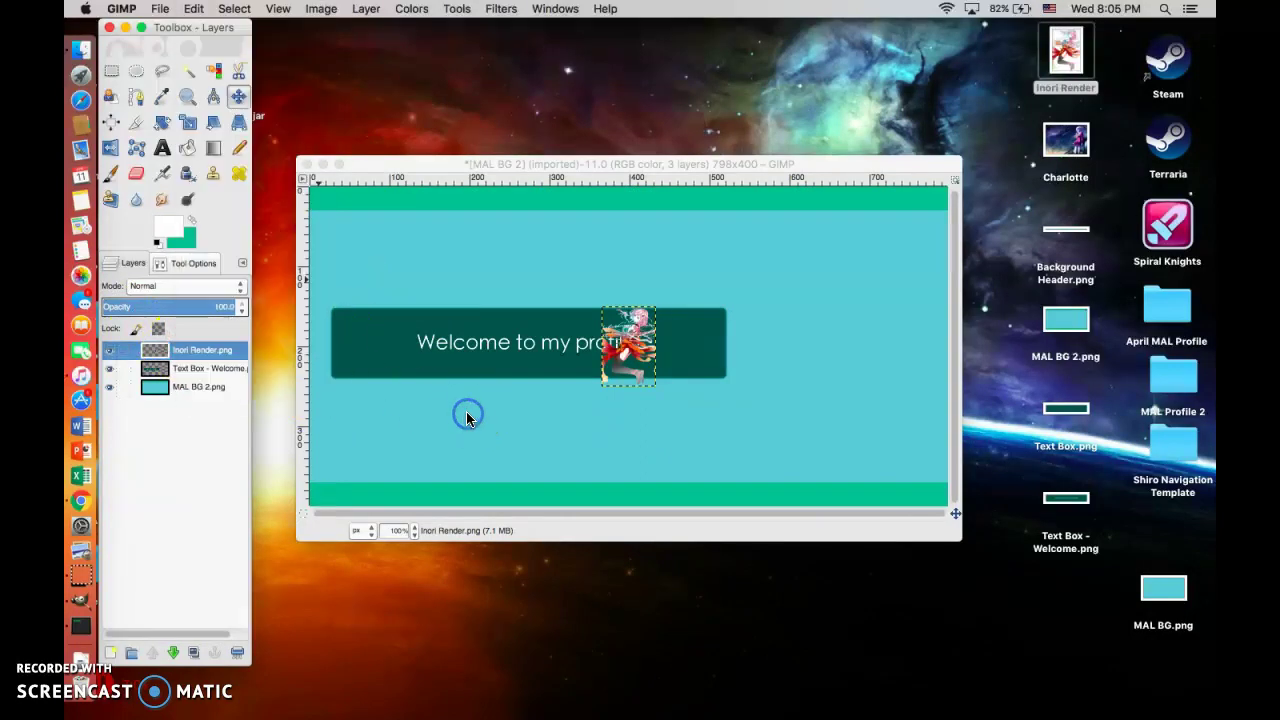
key("super+z")
right_click(198, 350)
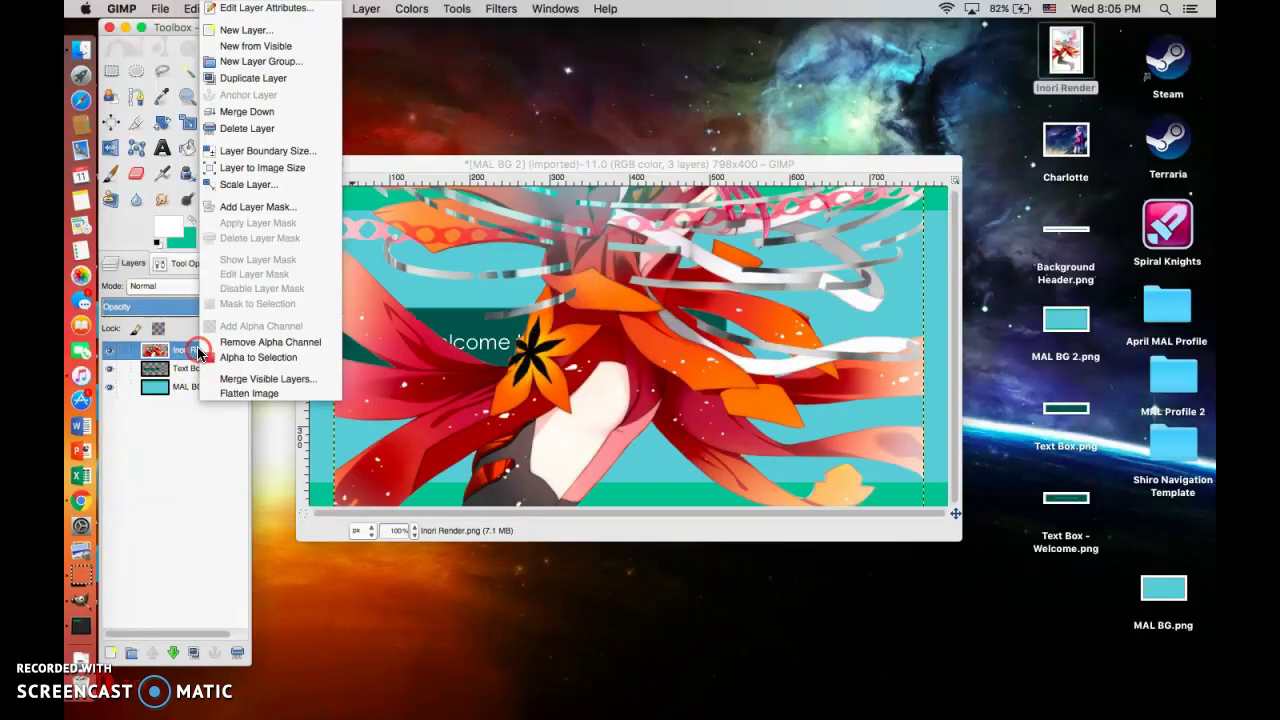
left_click(230, 184)
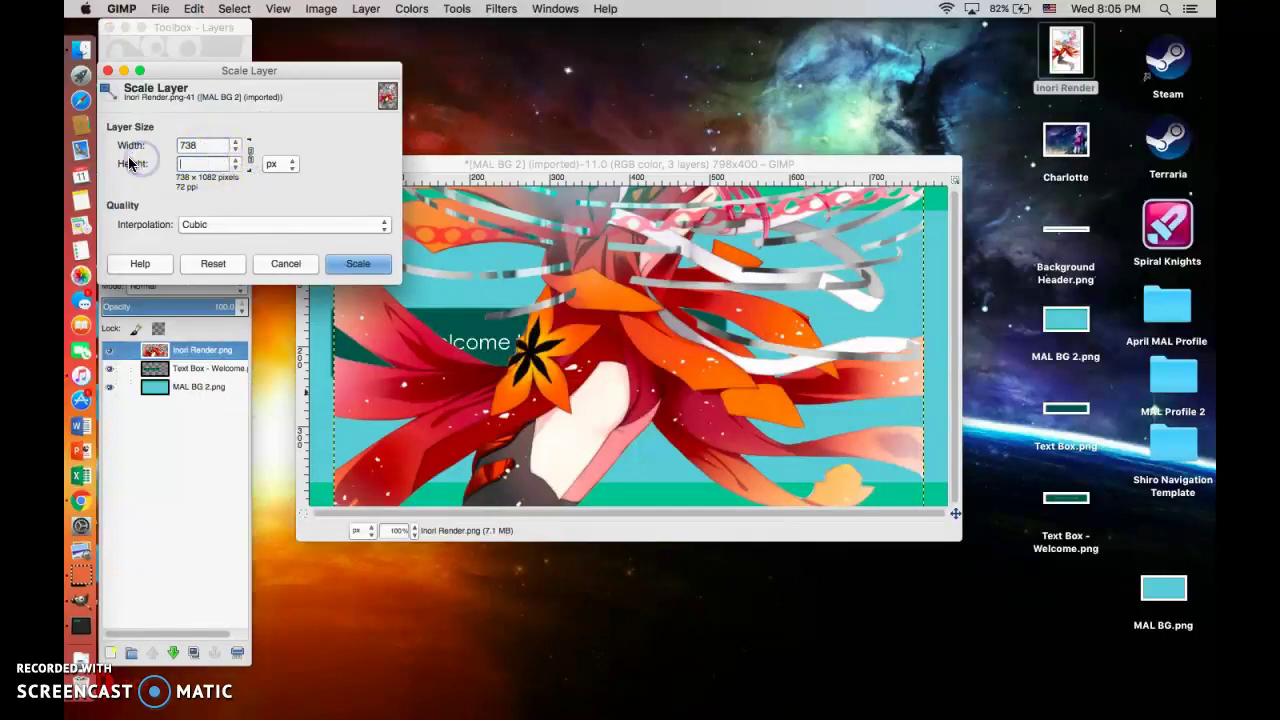
left_click(355, 266)
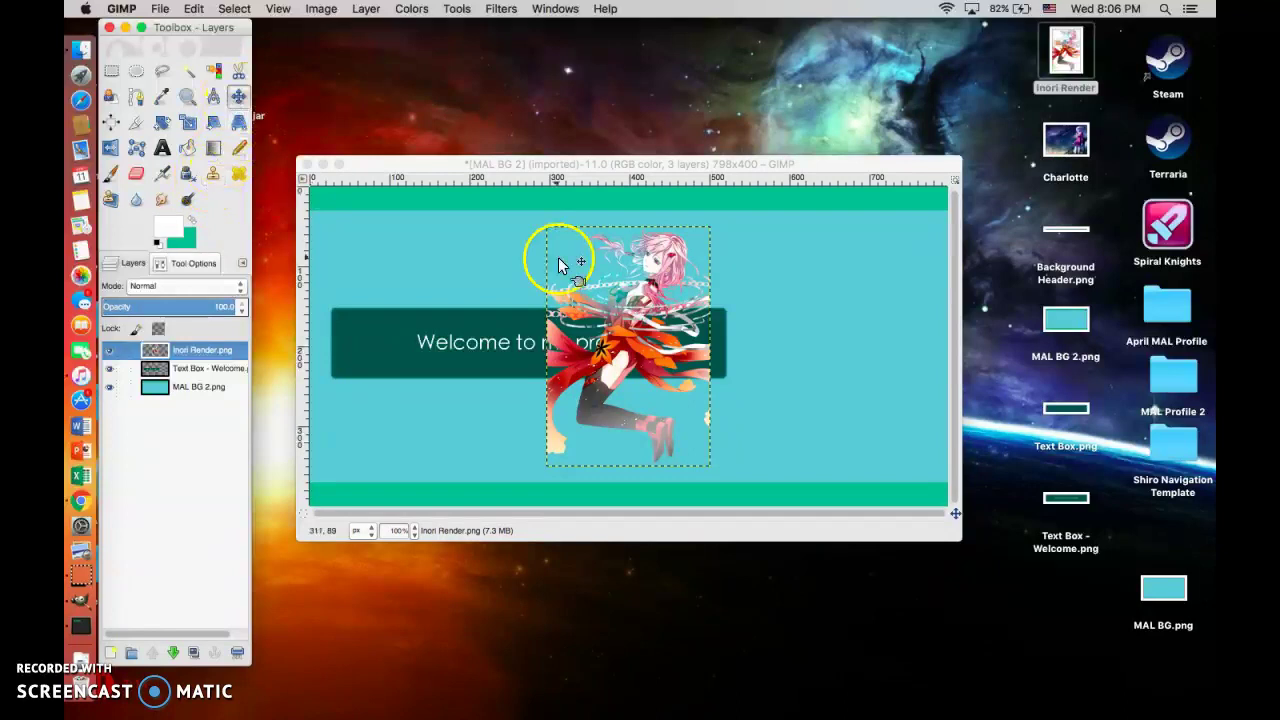
Step: Place the character at the right of the banner and nudge the welcome bar slightly right
left_click_drag(590, 372, 808, 392)
left_click(618, 345)
left_click_drag(618, 345, 624, 350)
left_click(911, 272)
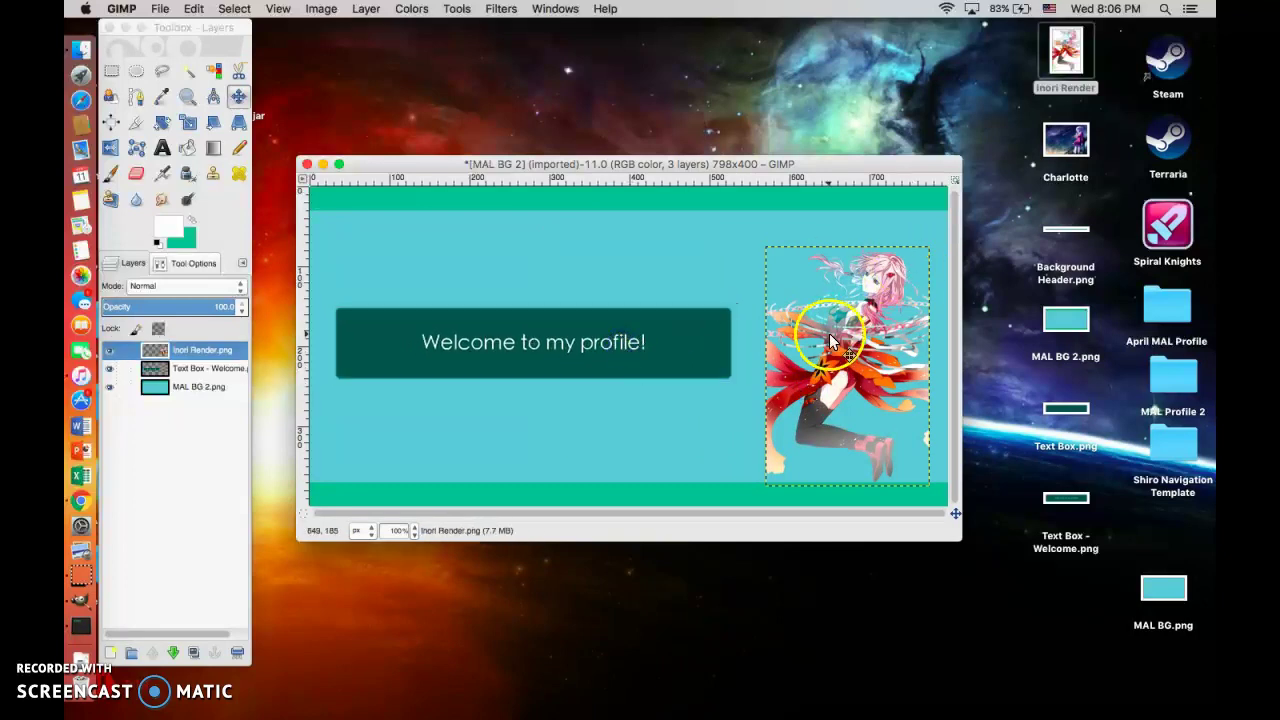
left_click_drag(804, 376, 777, 365)
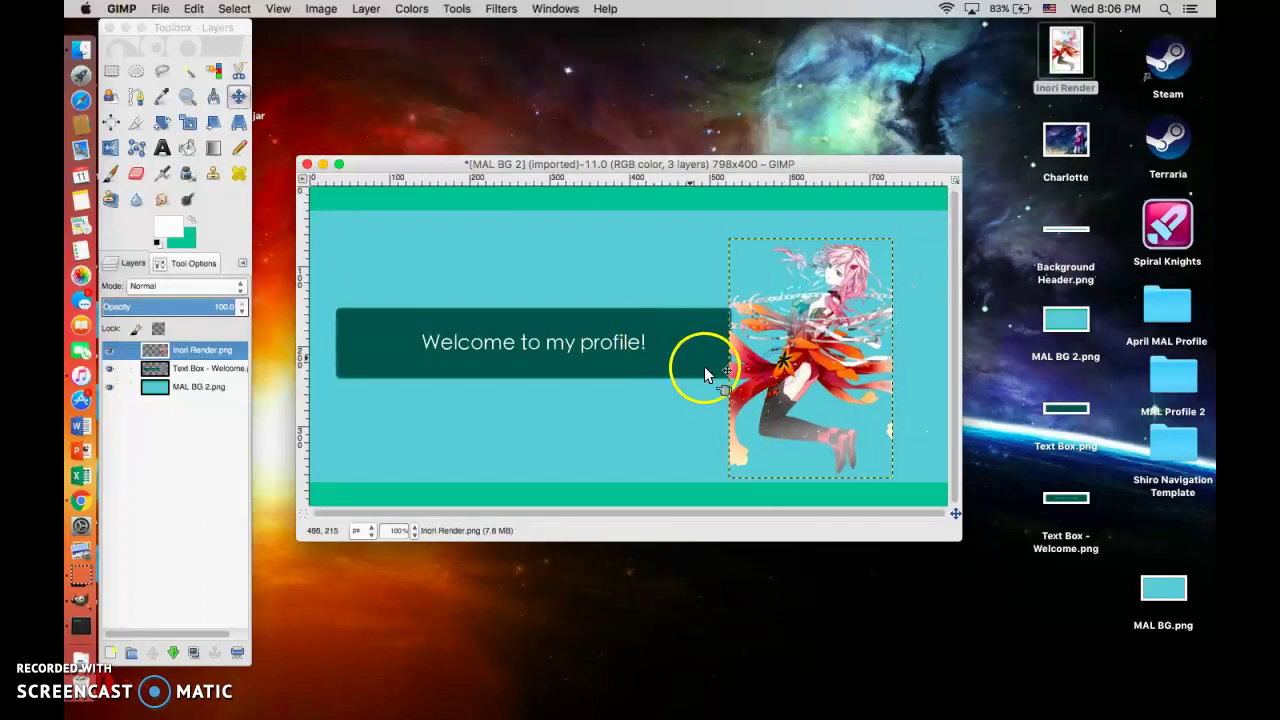
mouse_move(774, 426)
left_mouse_down()
mouse_move(773, 440)
mouse_move(771, 428)
left_mouse_up()
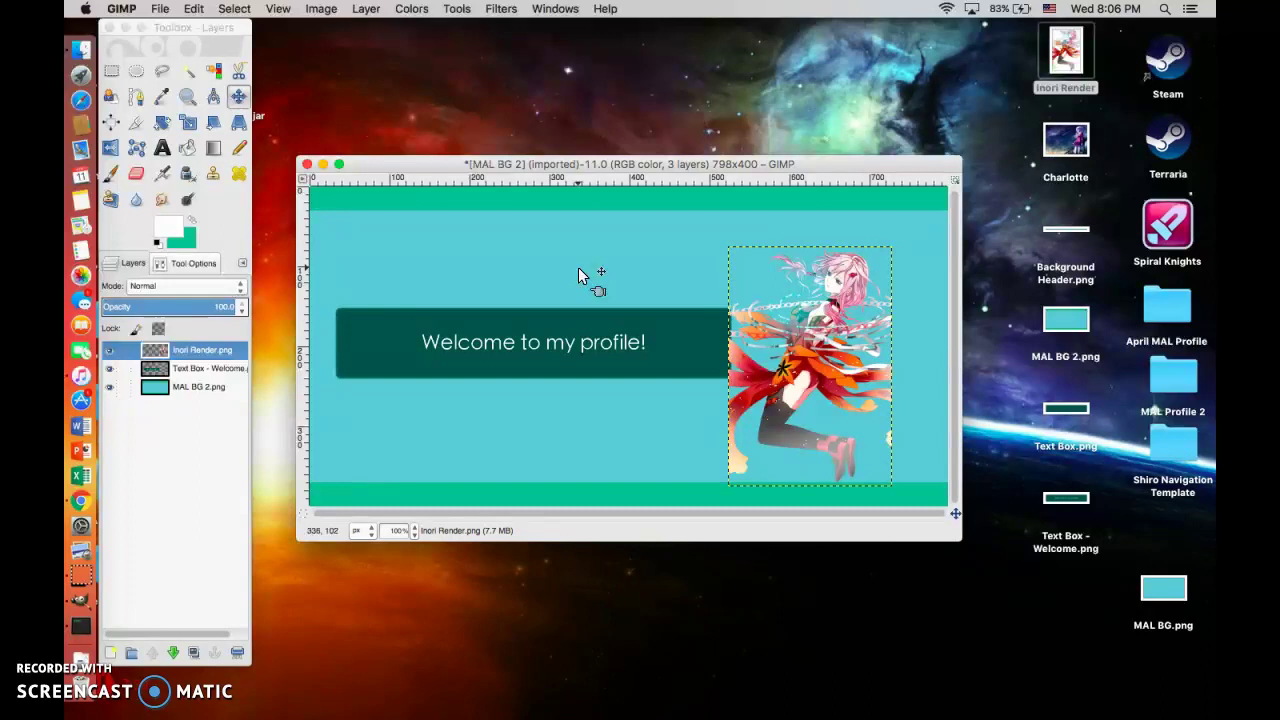
Step: Make a rounded rectangle selection on the MAL BG 2.png background layer
left_click(565, 276)
left_click(190, 386)
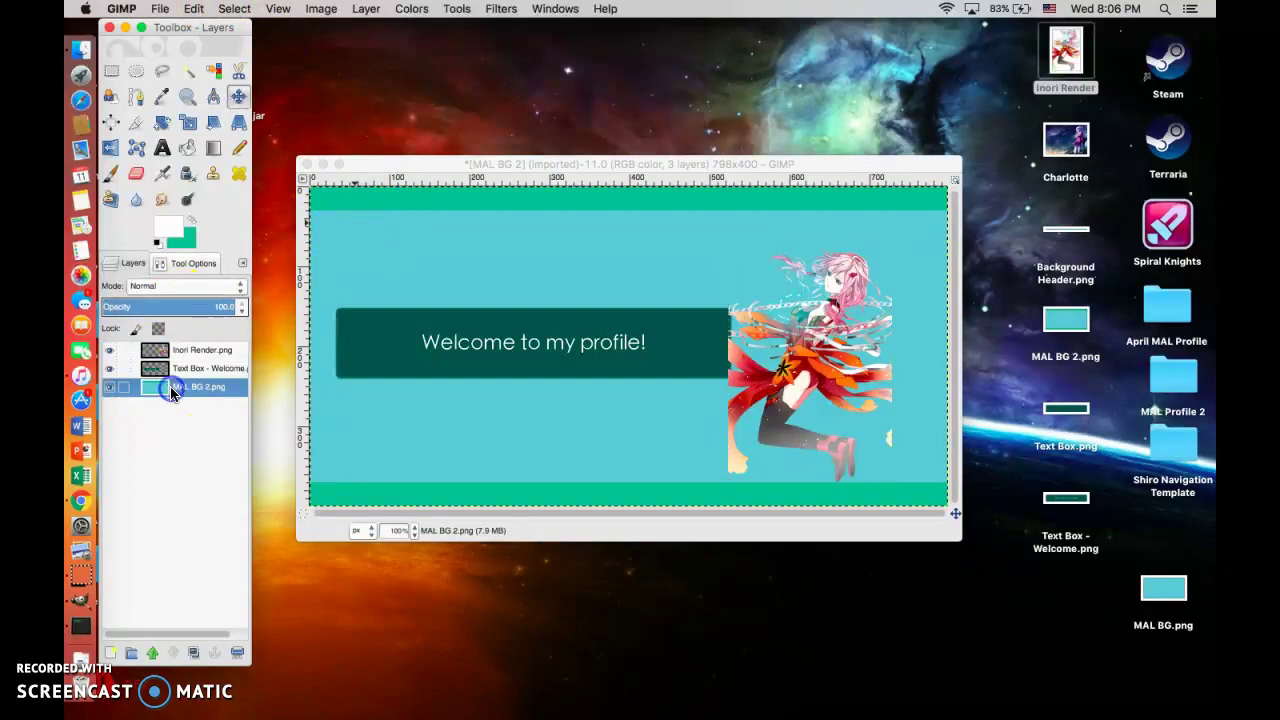
left_click(234, 8)
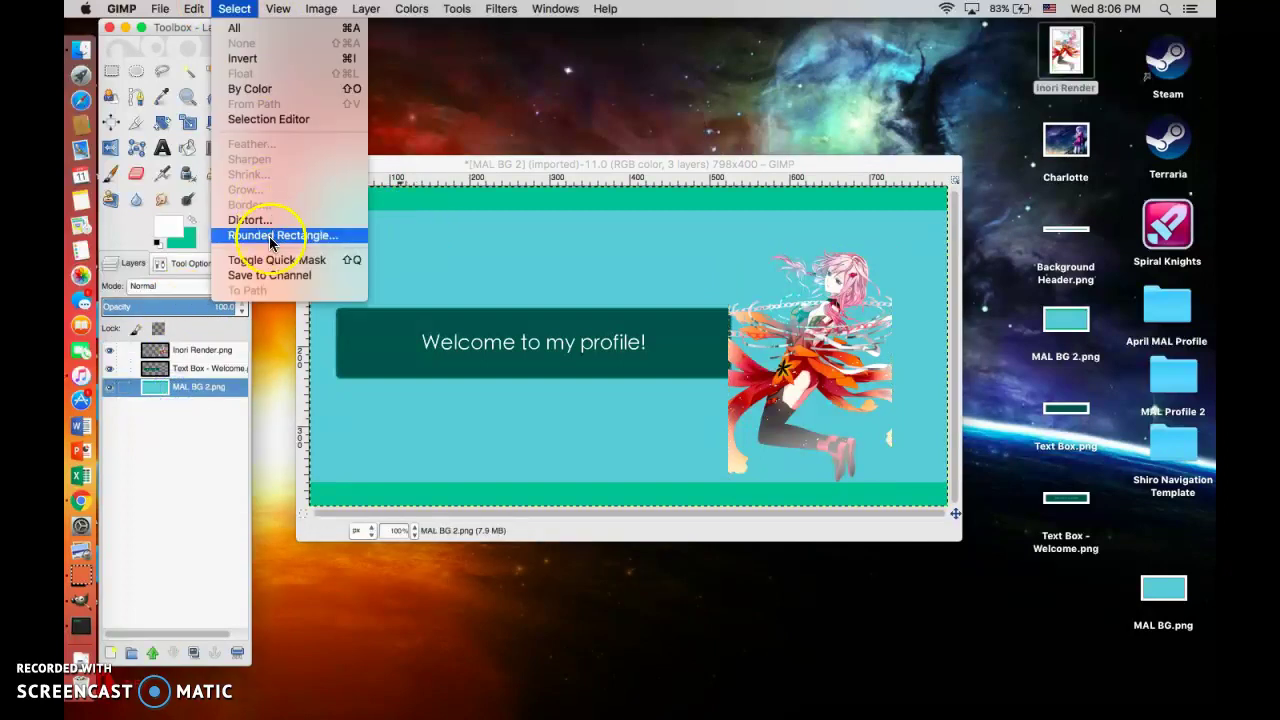
left_click(272, 235)
left_click(766, 410)
left_click(457, 234)
Step: Invert the selection and clear the corners outside the rounded rectangle
right_click(220, 390)
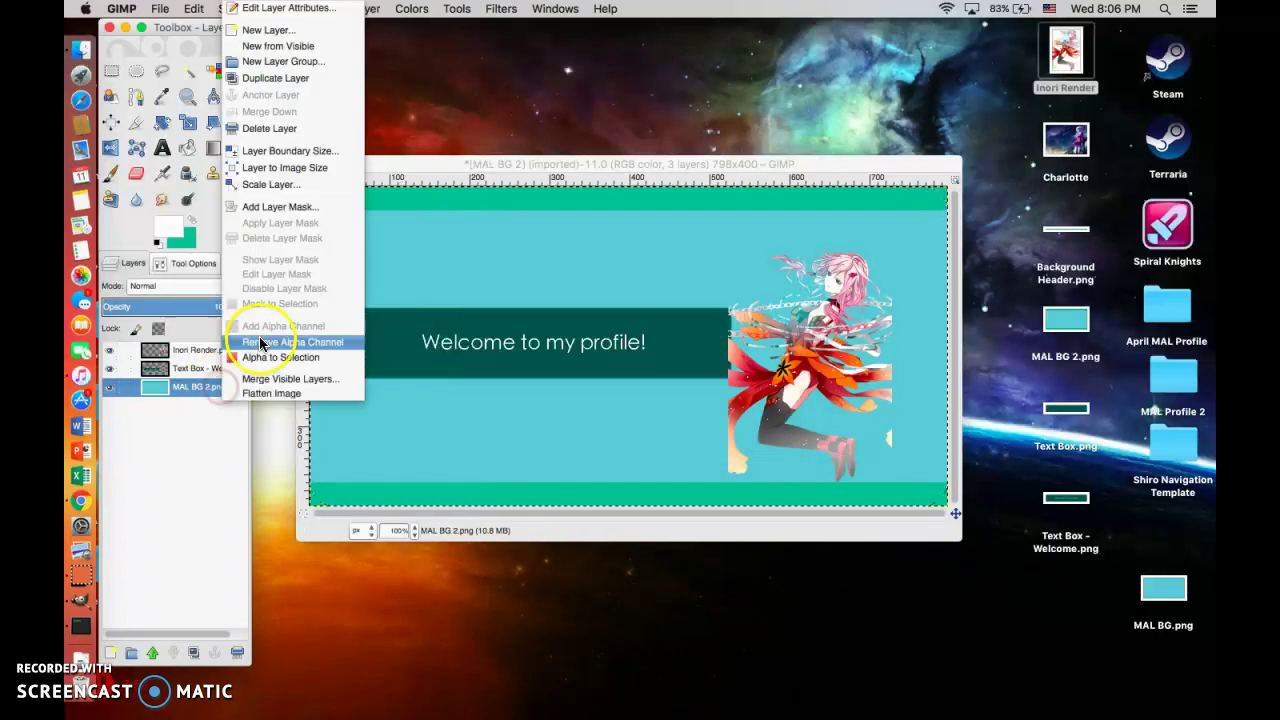
left_click(187, 444)
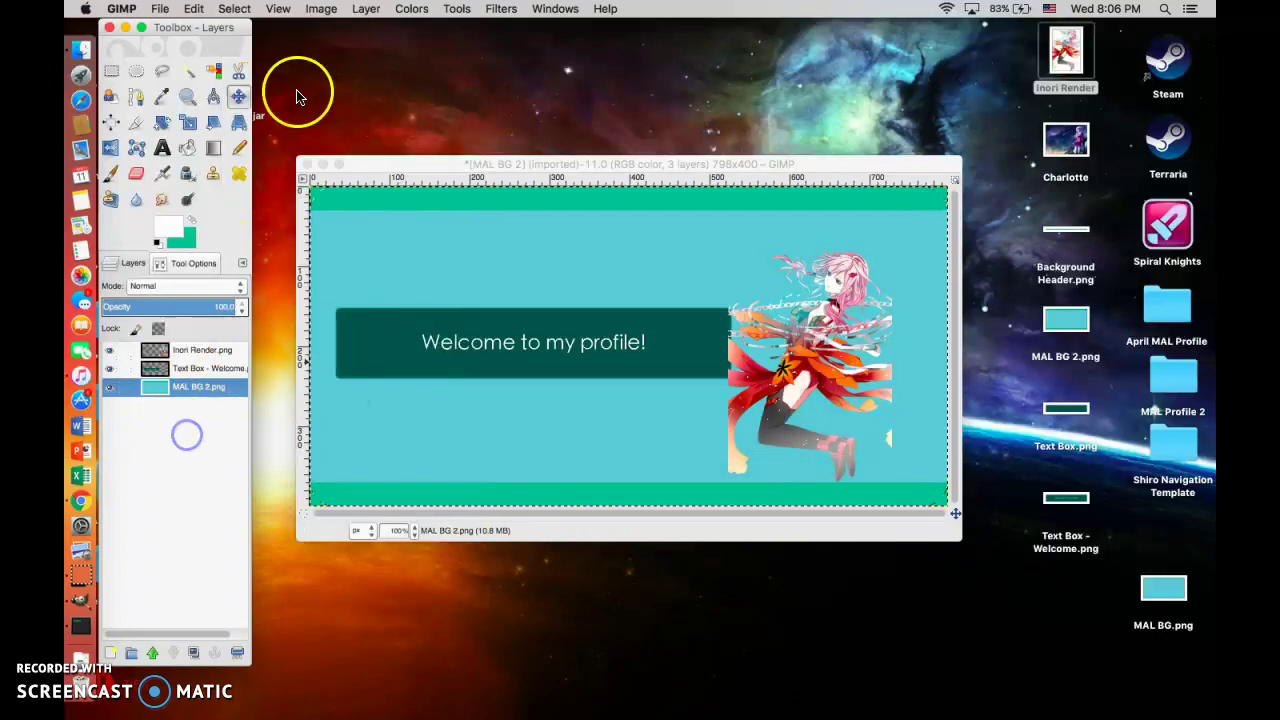
left_click(234, 8)
left_click(243, 59)
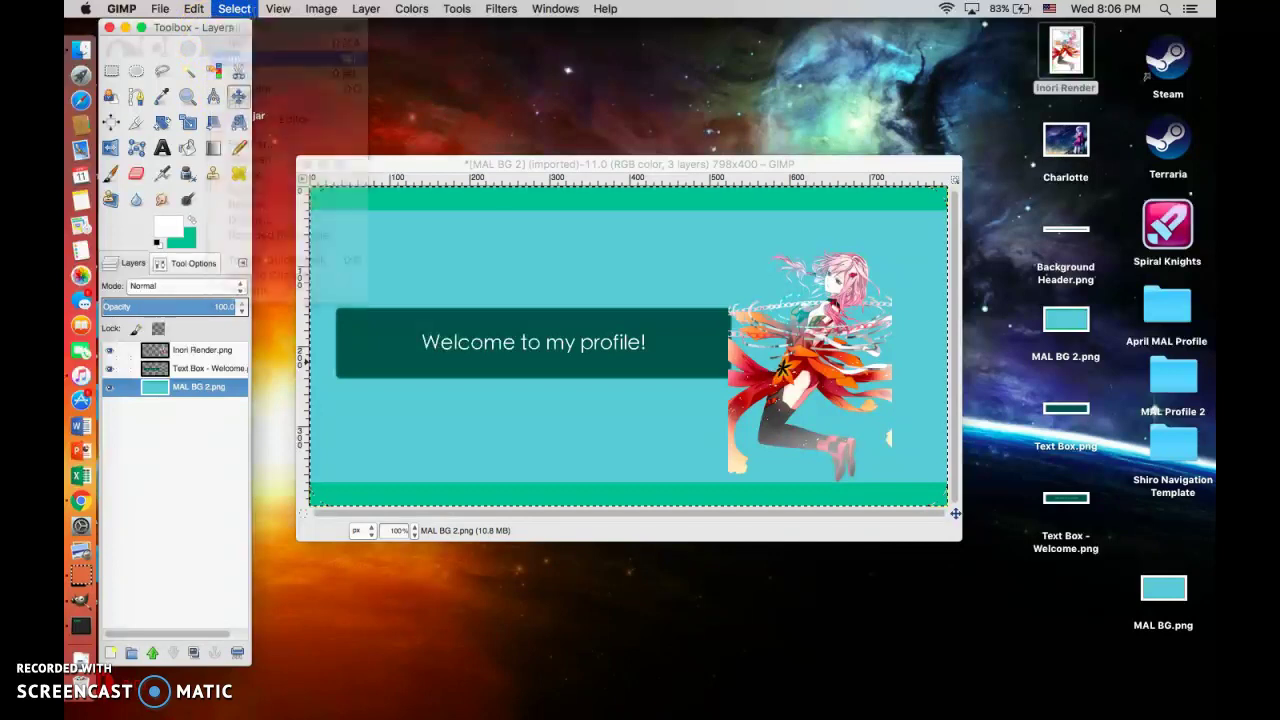
left_click(194, 8)
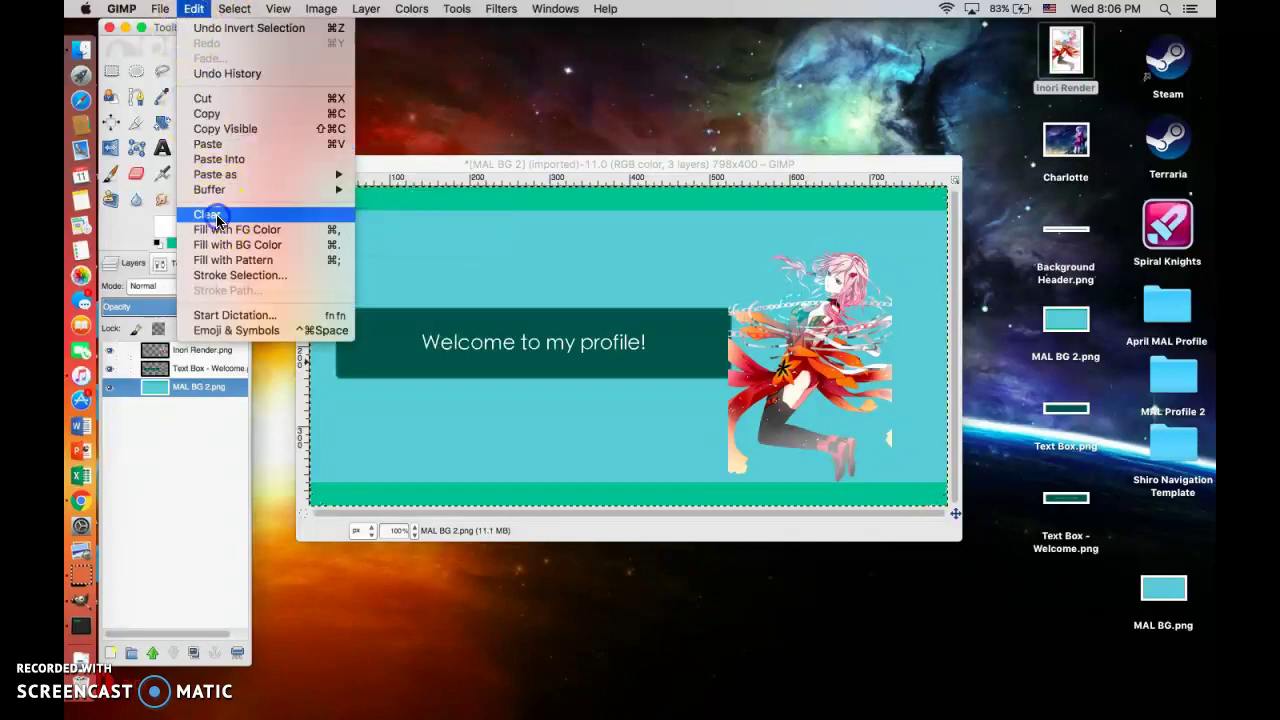
left_click(209, 214)
Step: Export the banner to the Desktop as MAL Welcome Banner.png
left_click(160, 8)
left_click(182, 212)
type("M")
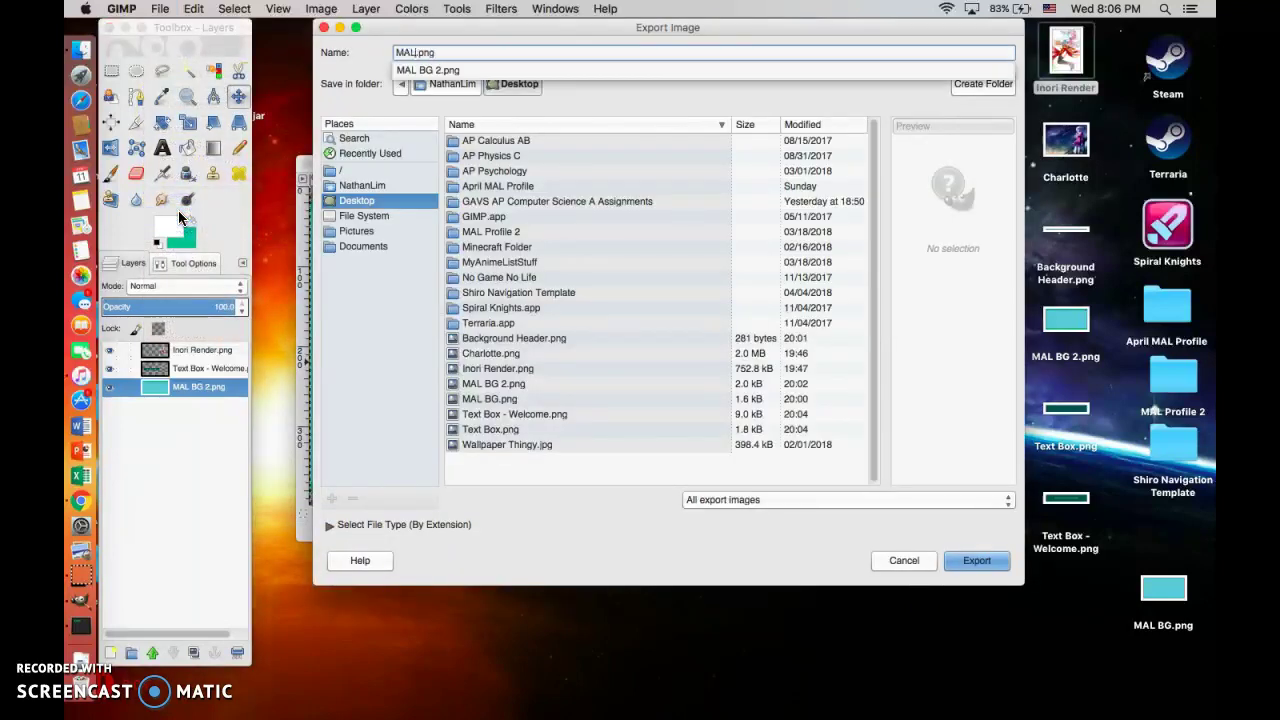
type("AL Welcome Banner")
key("Return")
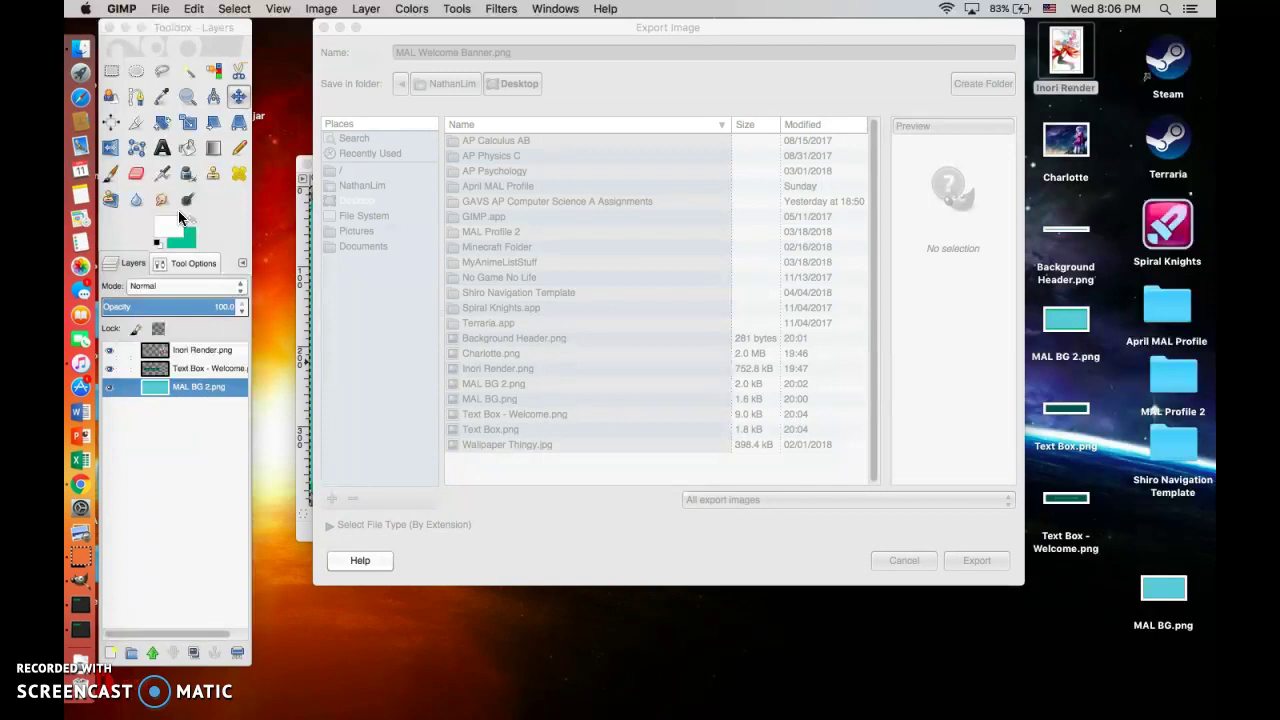
key("Return")
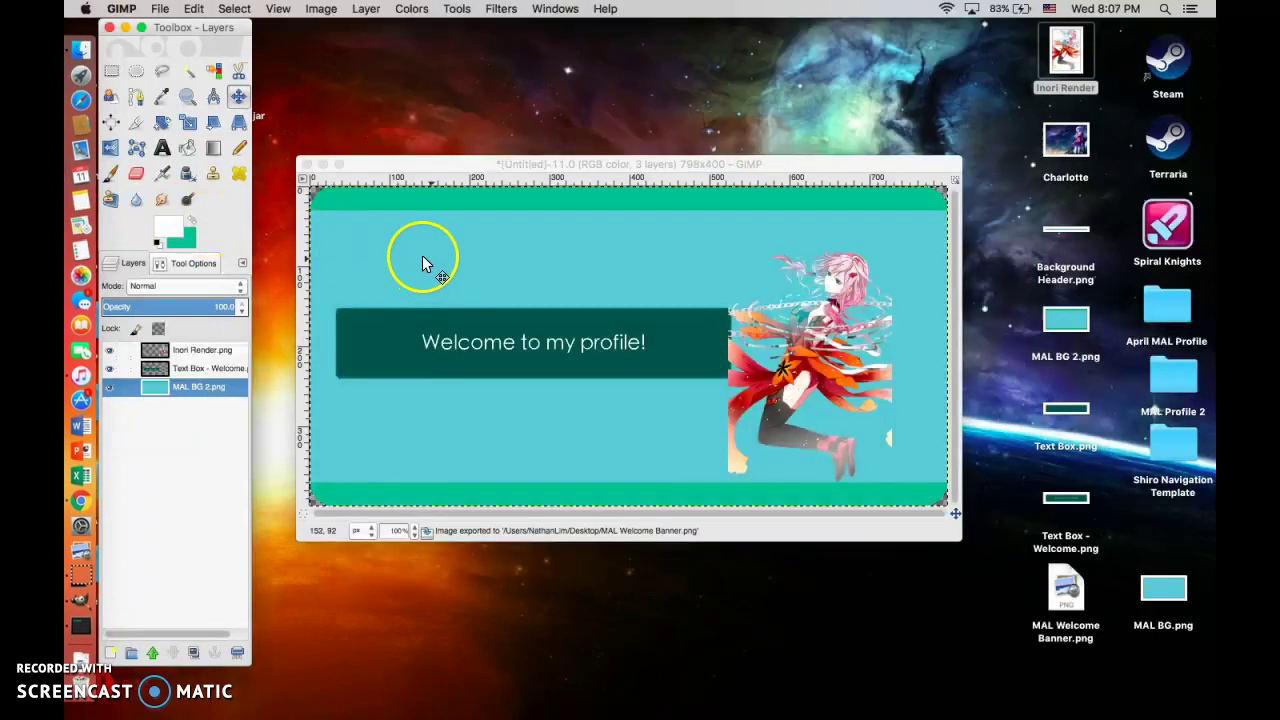
Step: Check MAL Welcome Banner.png in Preview, then open a new browser tab
left_click(1064, 604)
double_click(1064, 604)
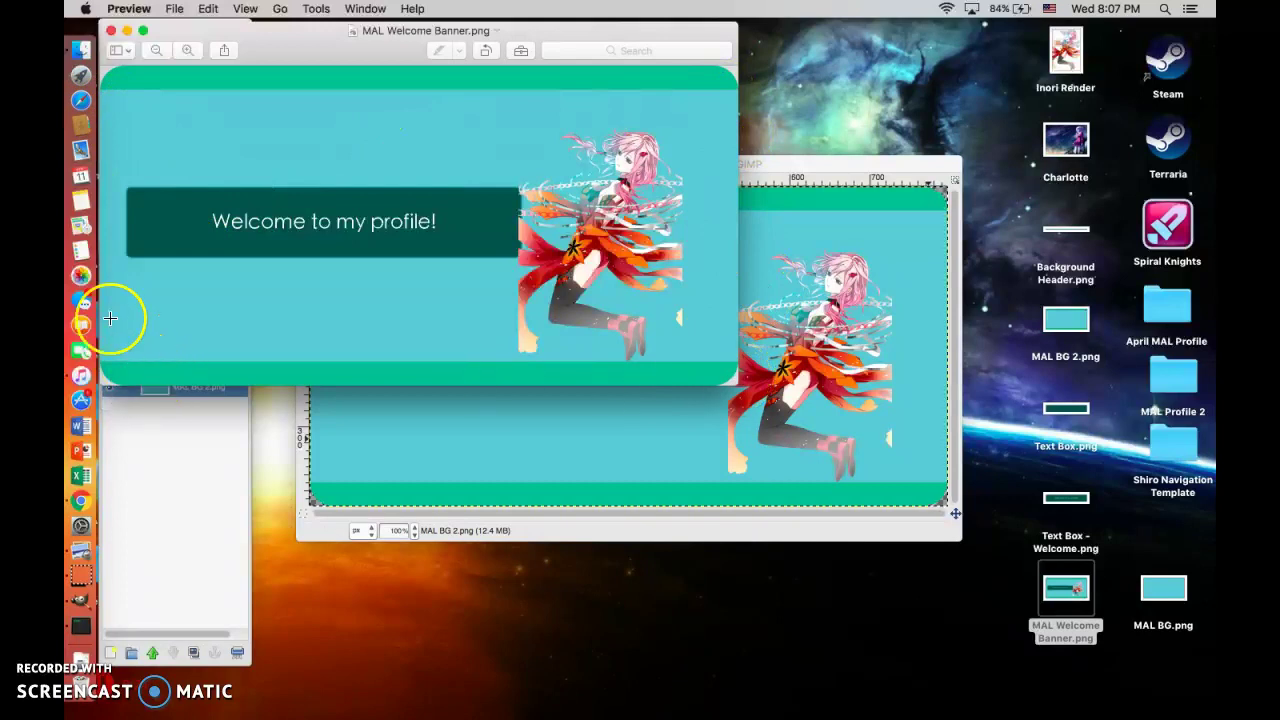
left_click(112, 31)
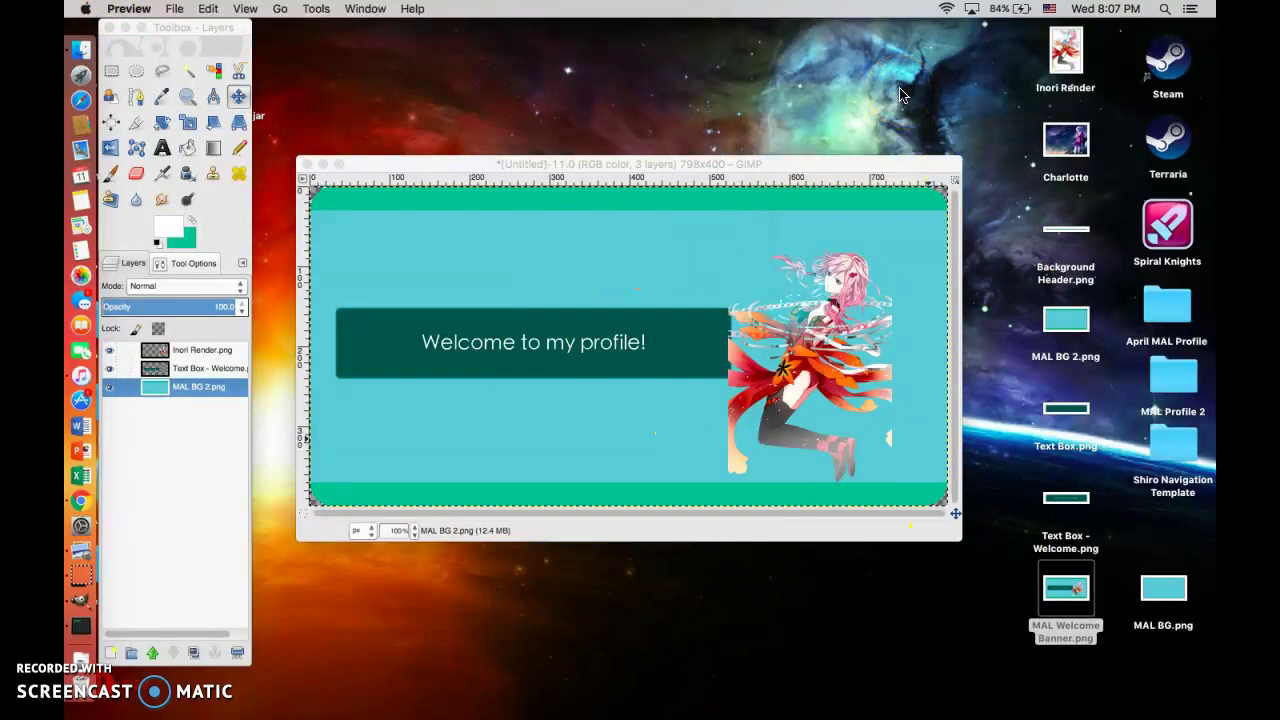
key("super+Tab")
left_click(688, 20)
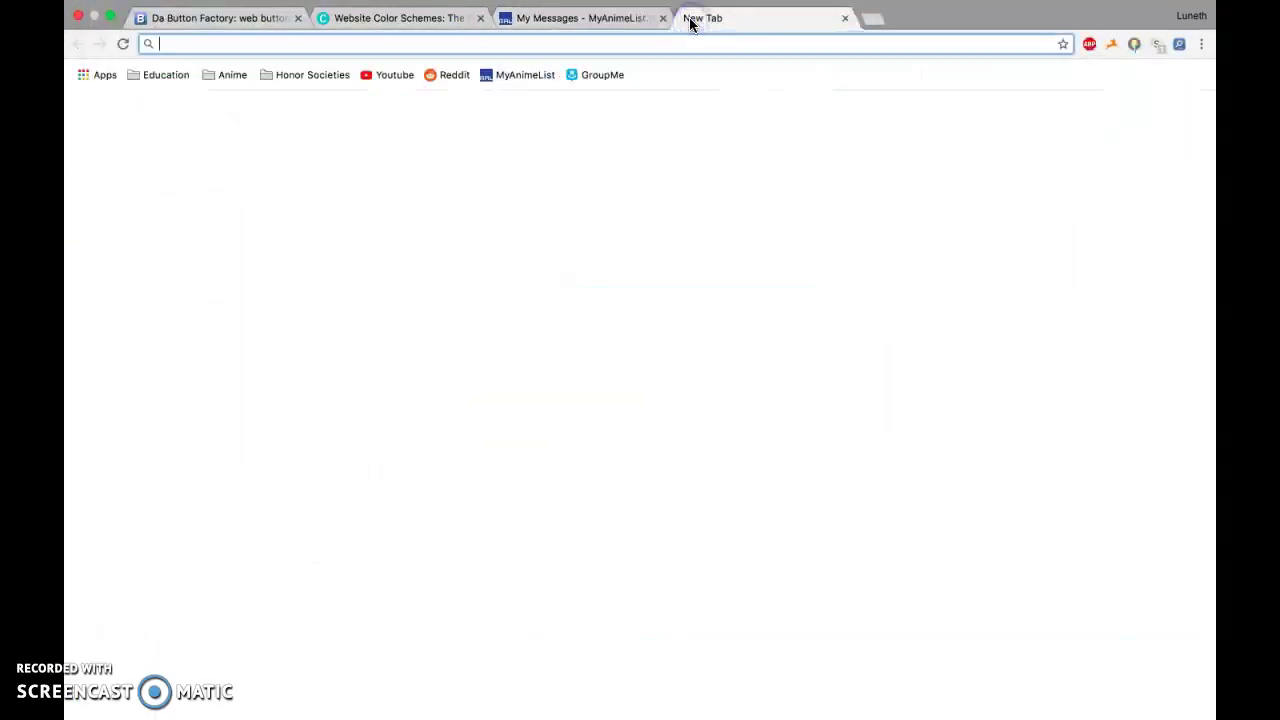
Step: Go to imgbb.com and open its upload panel
type("imgbb.com")
key("Return")
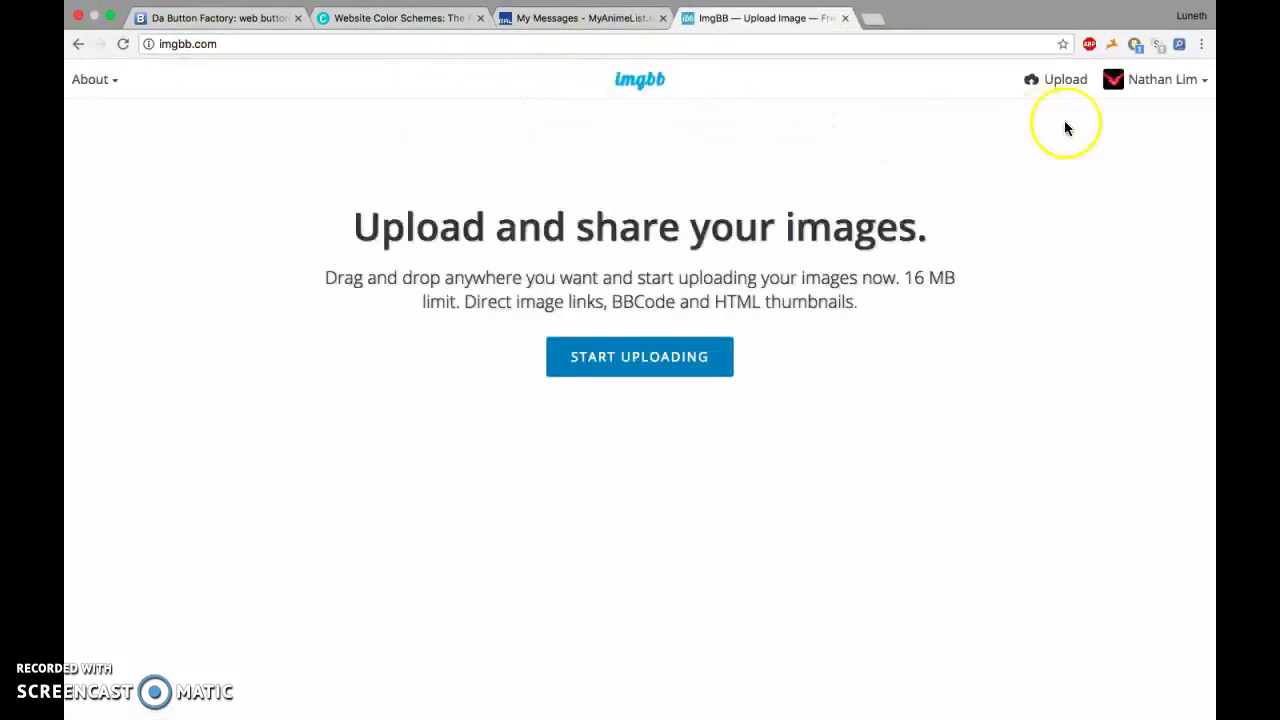
left_click(1063, 79)
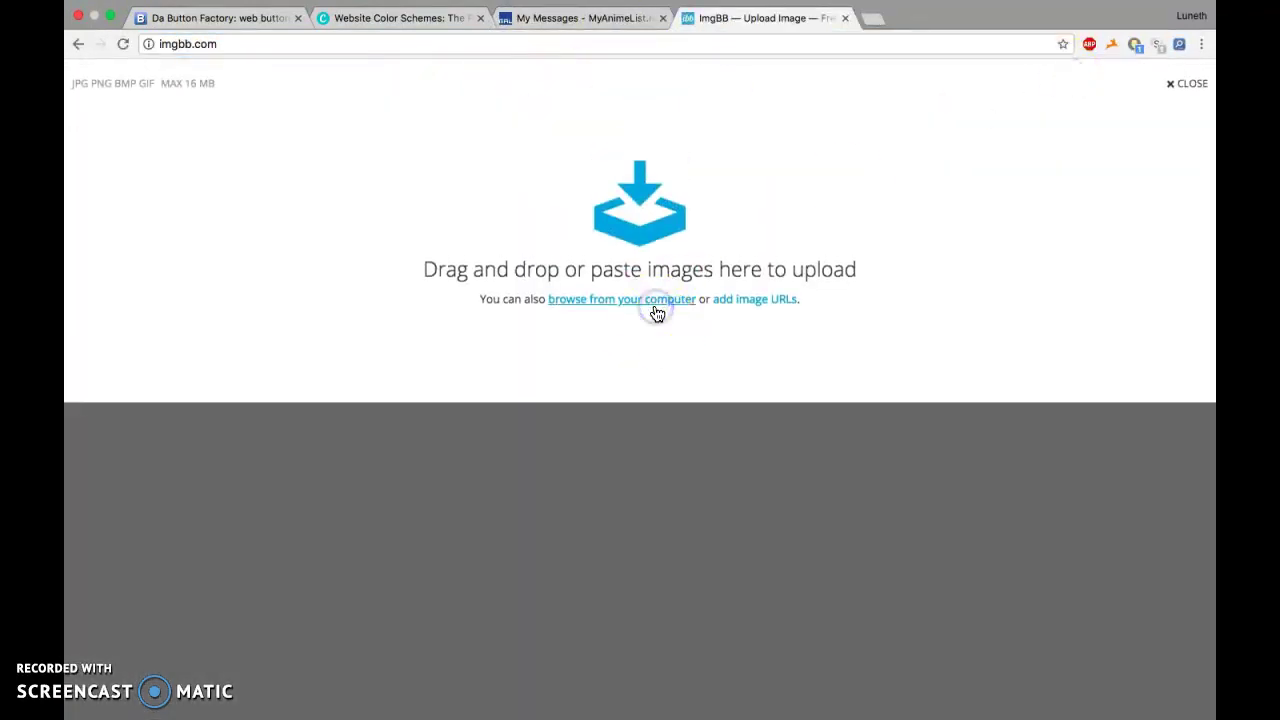
Step: Upload MAL Welcome Banner.png from the computer and copy its BBCode embed code
left_click(656, 312)
scroll(605, 147, "down", 3)
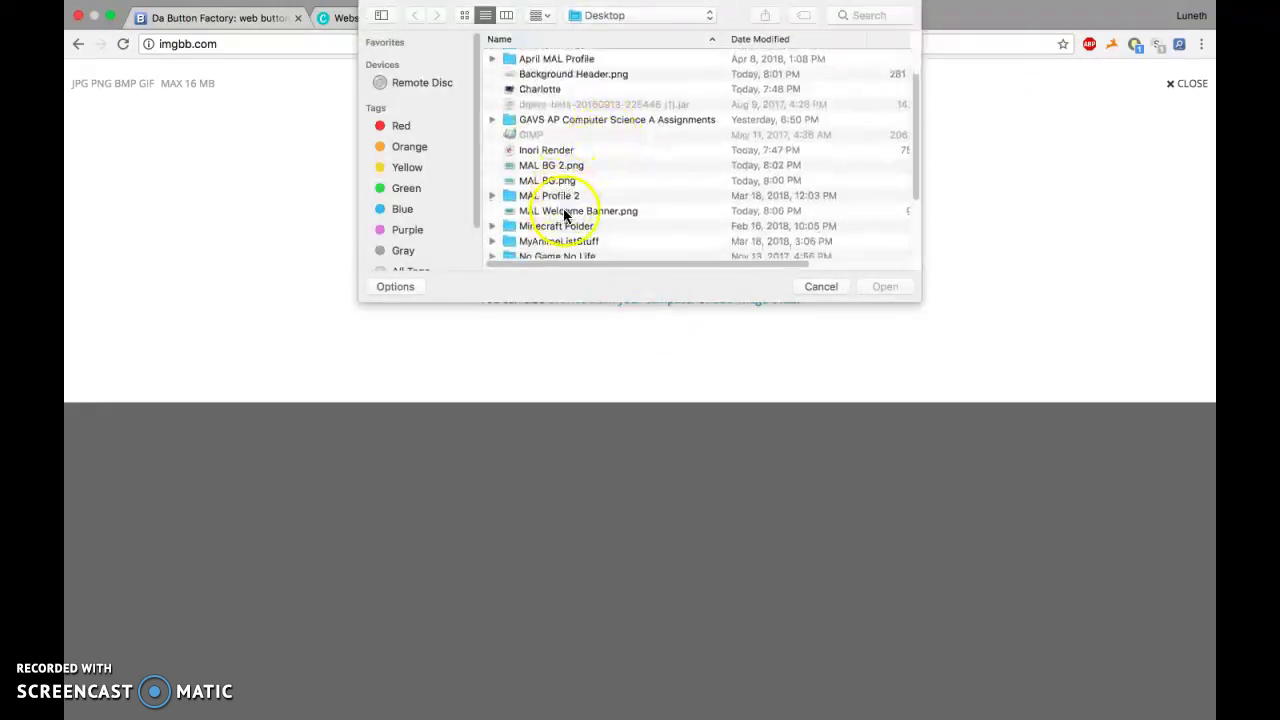
double_click(565, 212)
left_click(629, 476)
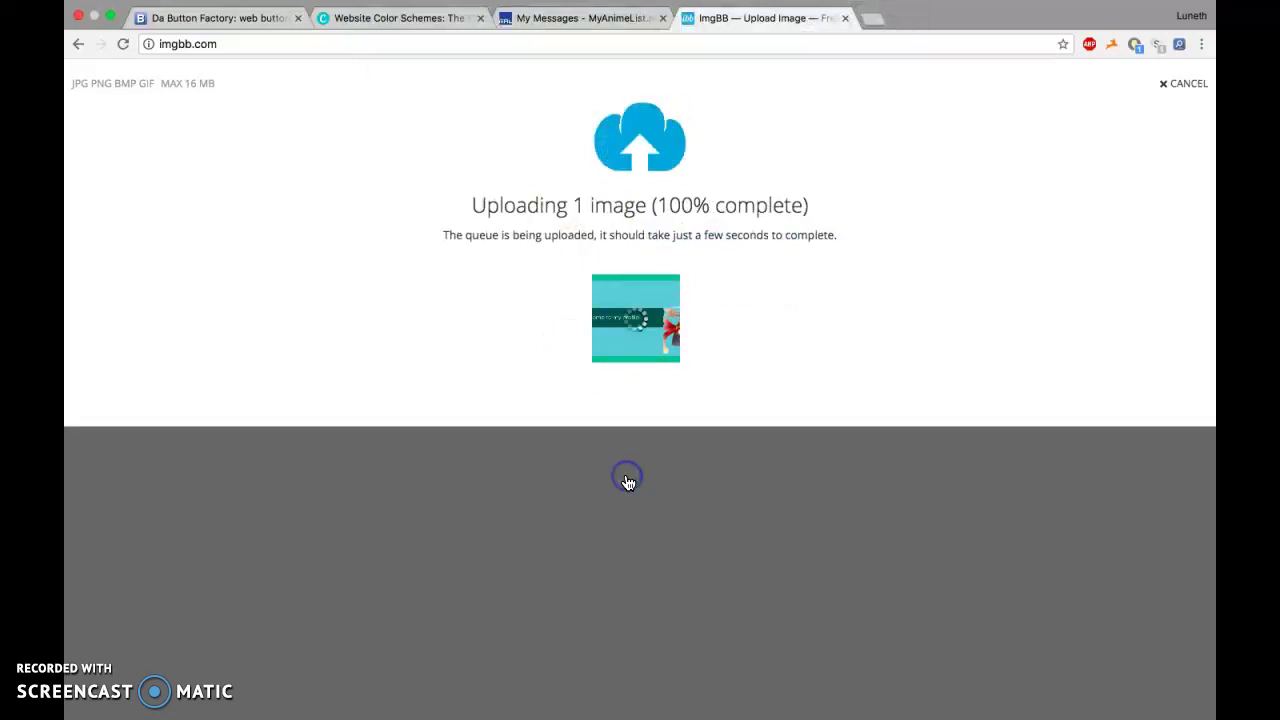
left_click(868, 483)
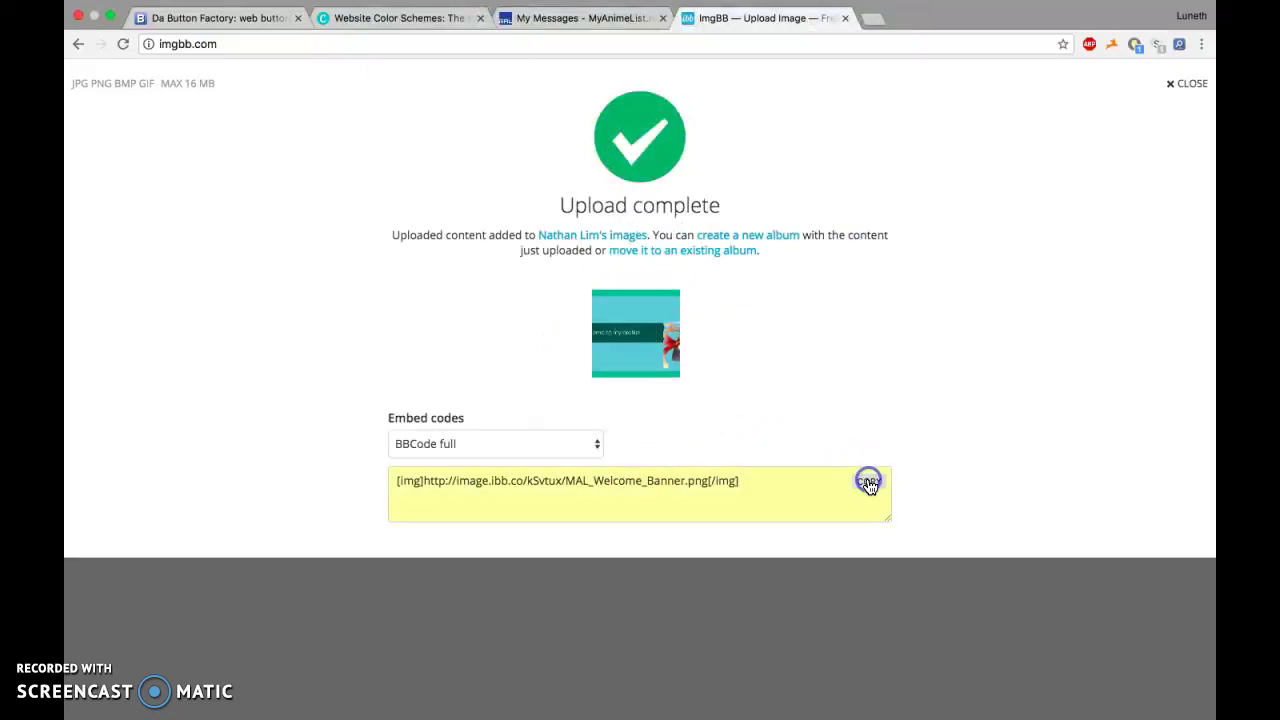
Step: Open the MyAnimeList profile's Edit Profile settings down to About Me
left_click(525, 18)
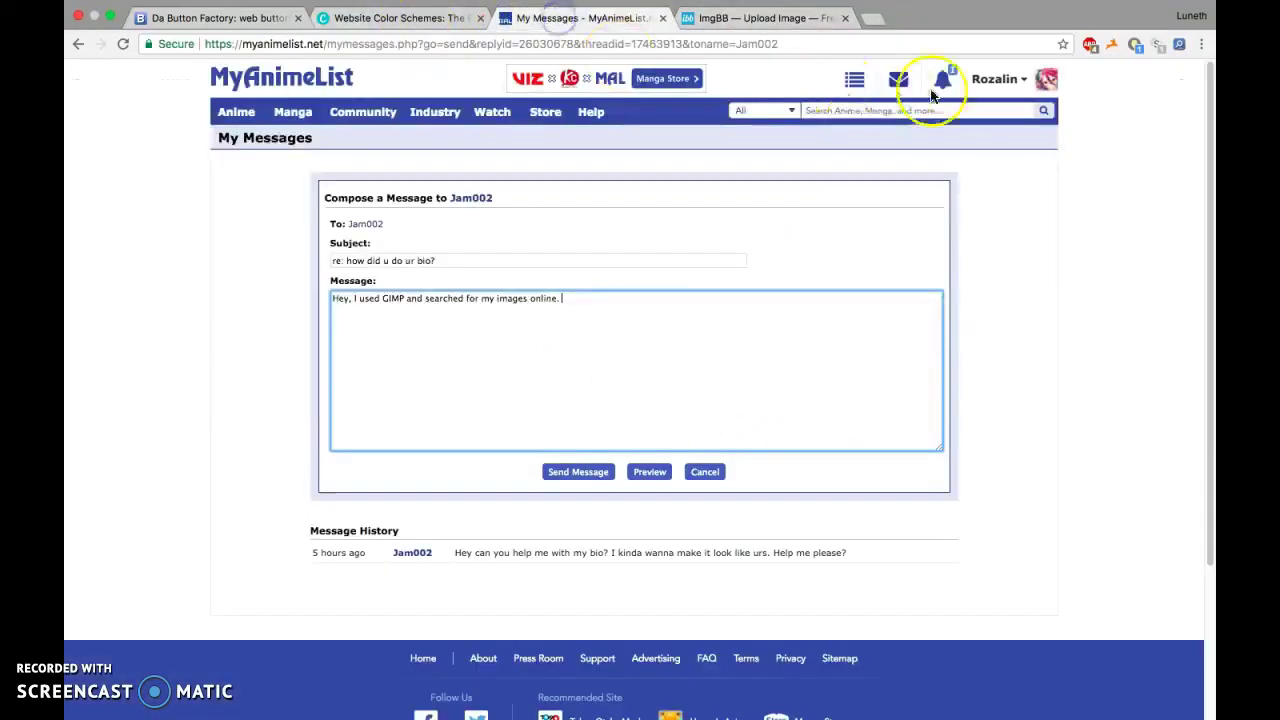
left_click(1047, 79)
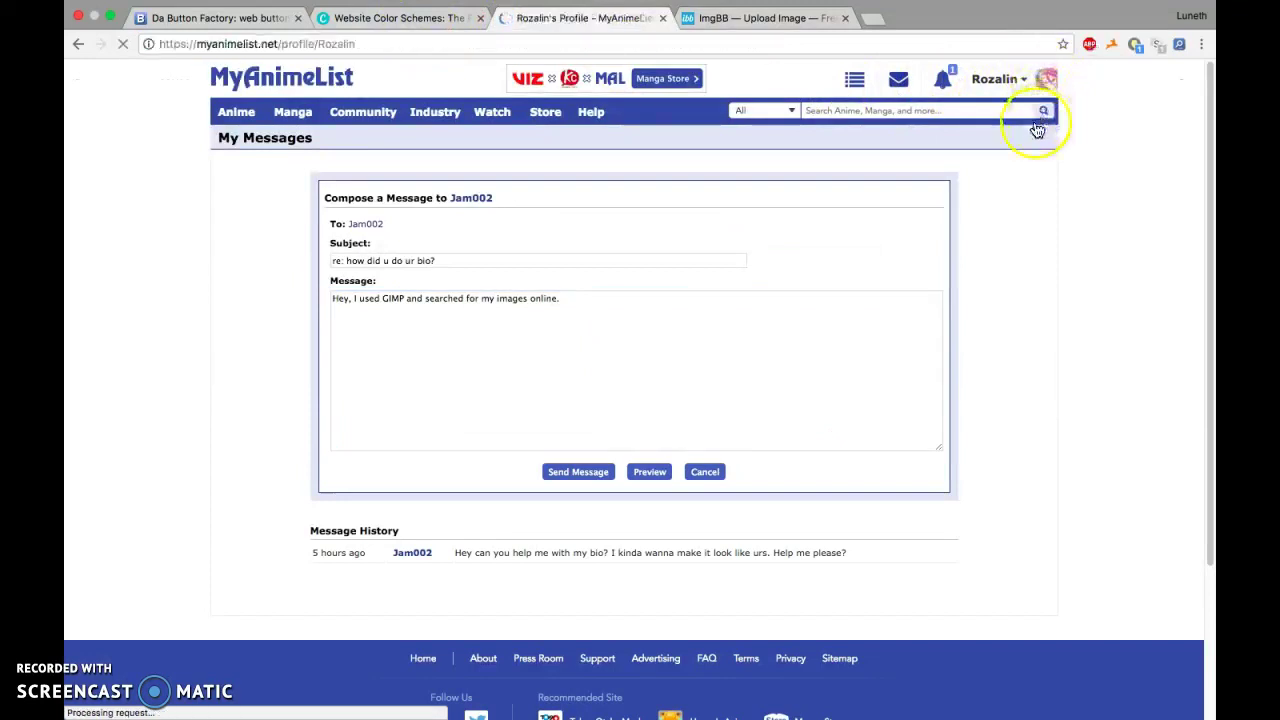
left_click(1022, 137)
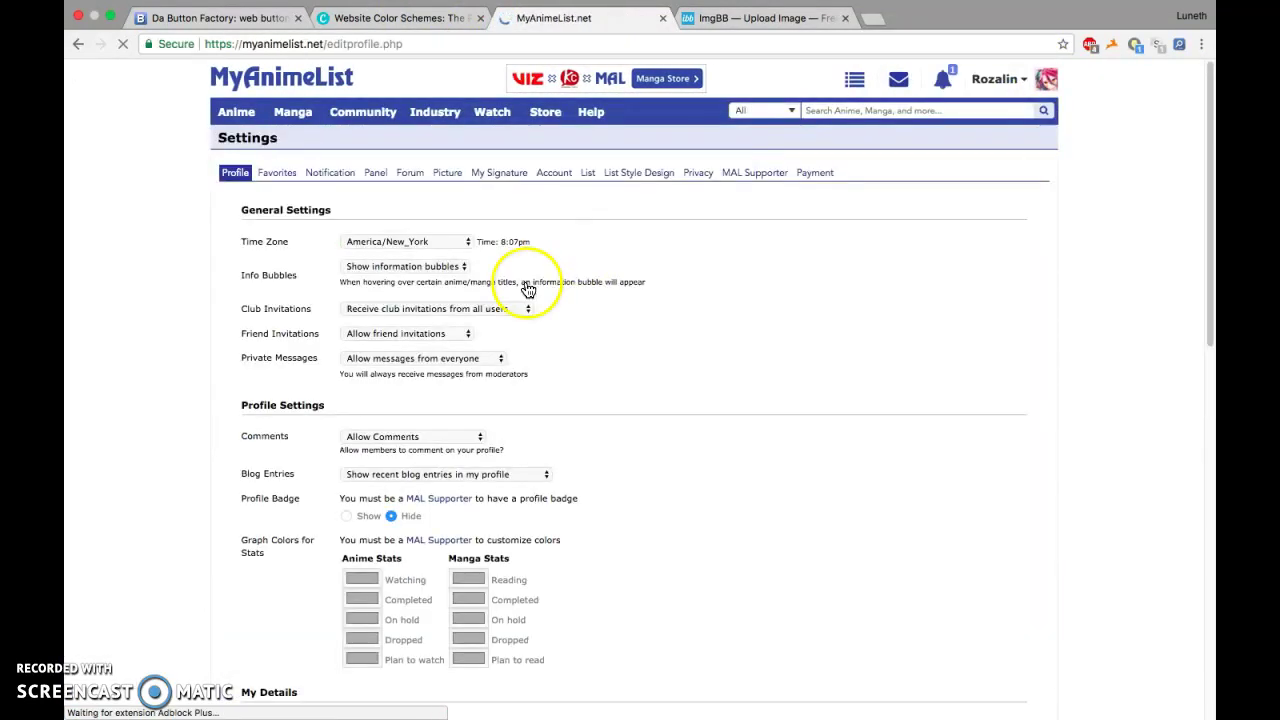
scroll(530, 405, "down", 5)
scroll(514, 600, "down", 3)
scroll(506, 423, "down", 10)
Step: Paste the Welcome Banner [img] code below the About Me text and submit
left_click(756, 490)
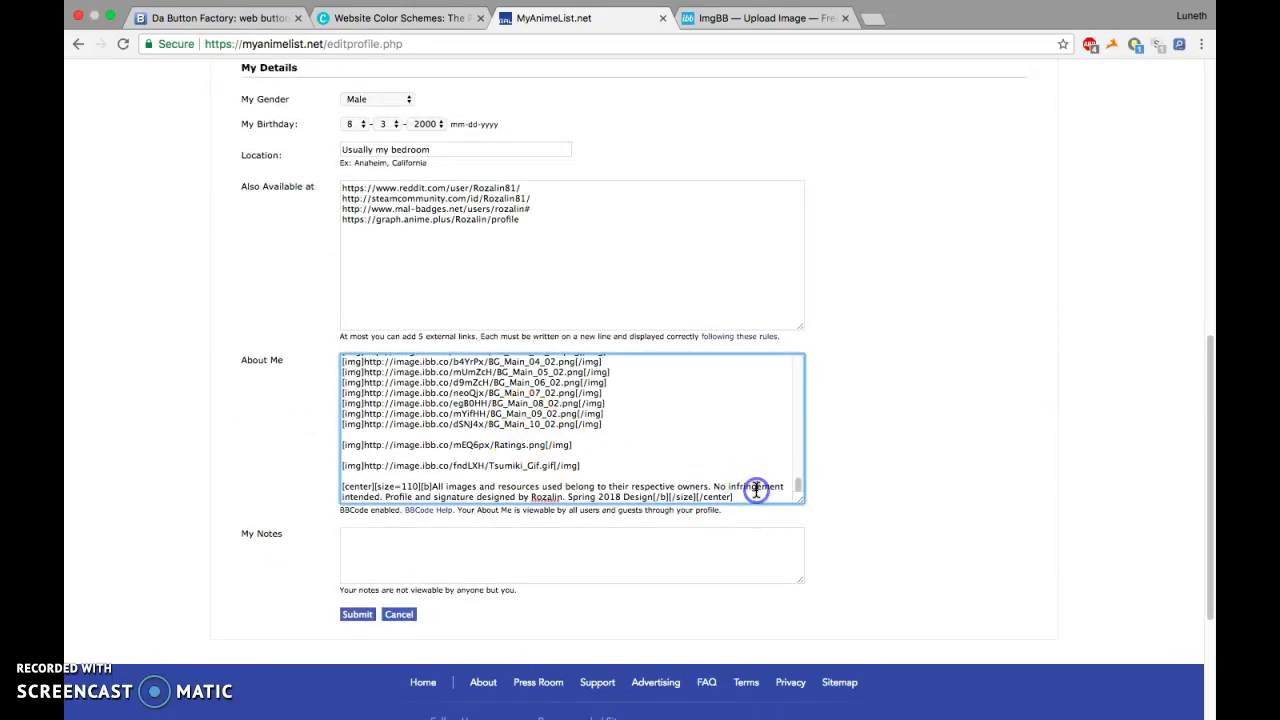
left_click(746, 497)
key("Return")
key("Return")
key("Return")
key("Return")
key("Return")
key("Return")
key("Return")
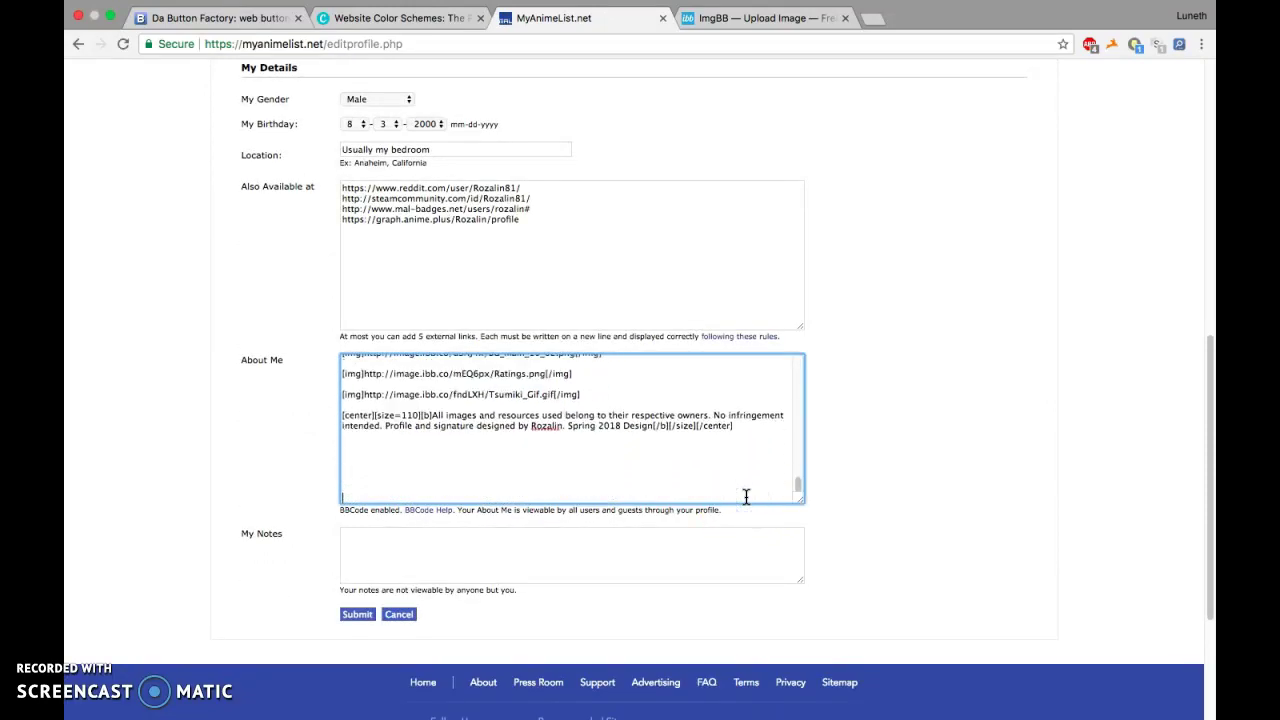
key("super+v")
left_click(362, 614)
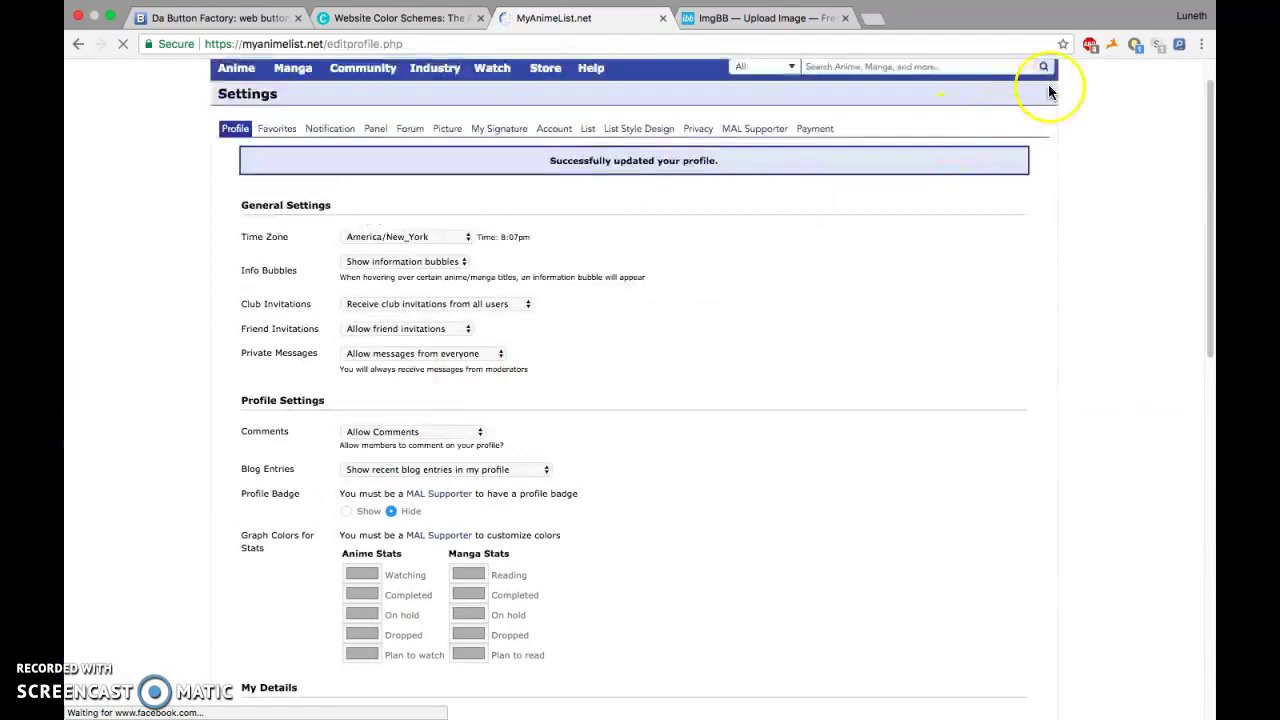
Step: View the banner on the profile, then return to Edit Profile
left_click(1046, 81)
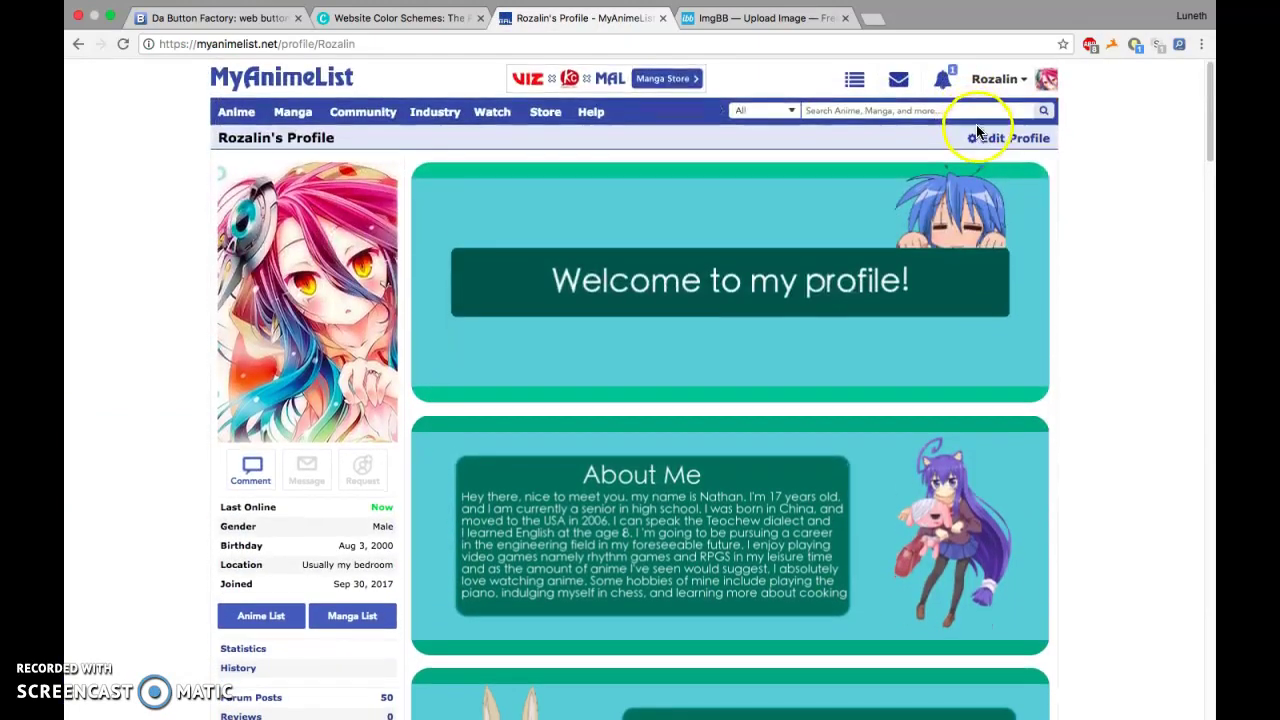
left_click(978, 134)
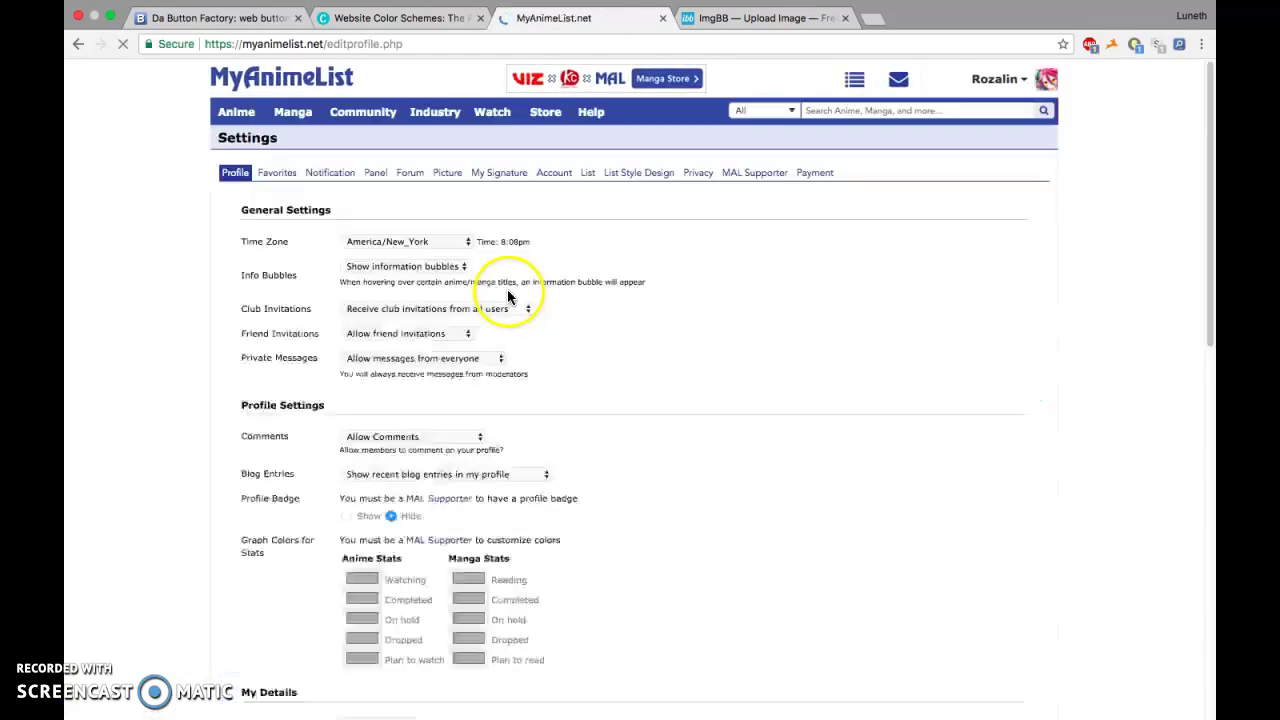
scroll(571, 214, "down", 10)
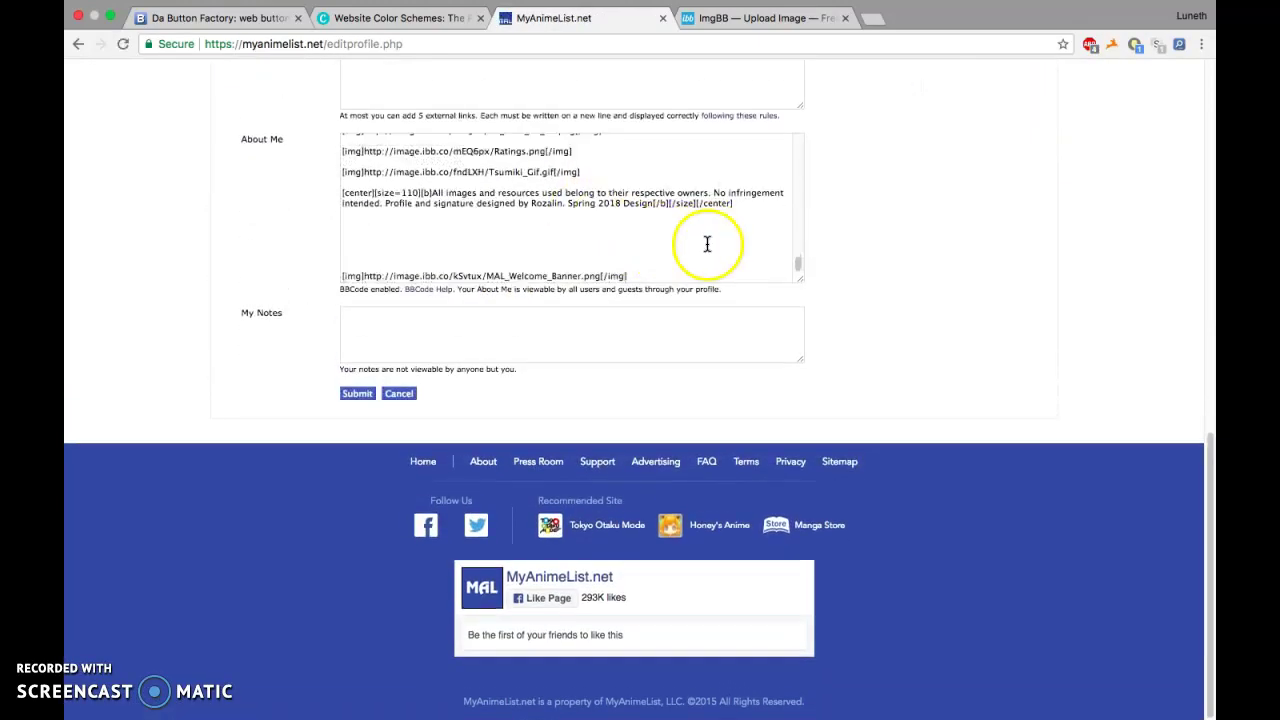
Step: Delete the Welcome Banner image line from About Me and submit again
left_click(659, 270)
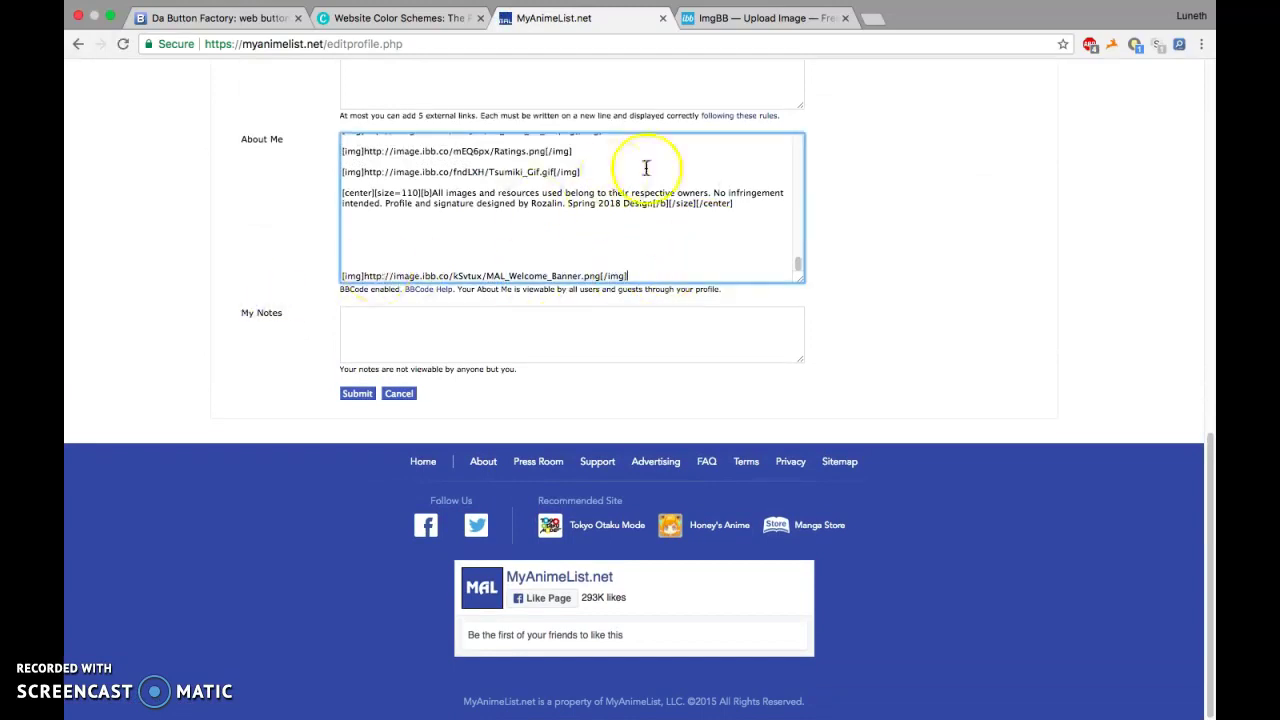
left_click_drag(634, 277, 338, 272)
key("BackSpace")
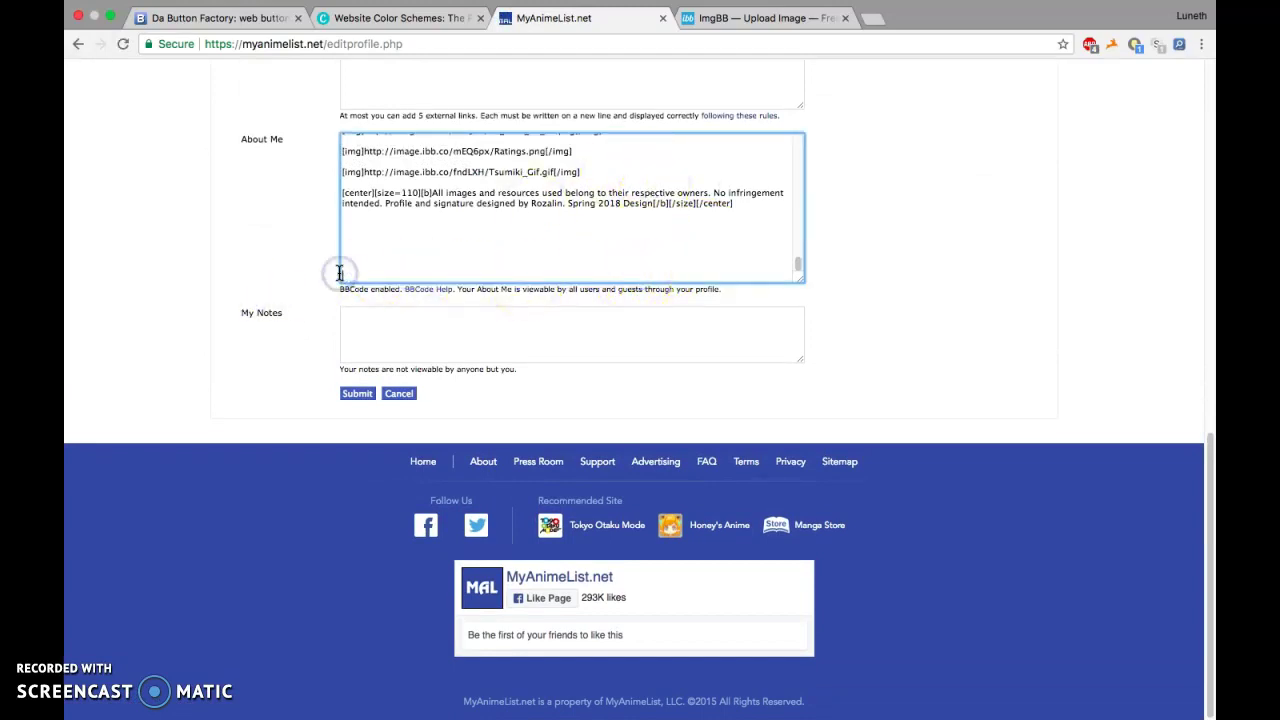
key("BackSpace")
key("BackSpace")
key("BackSpace")
key("BackSpace")
key("BackSpace")
key("BackSpace")
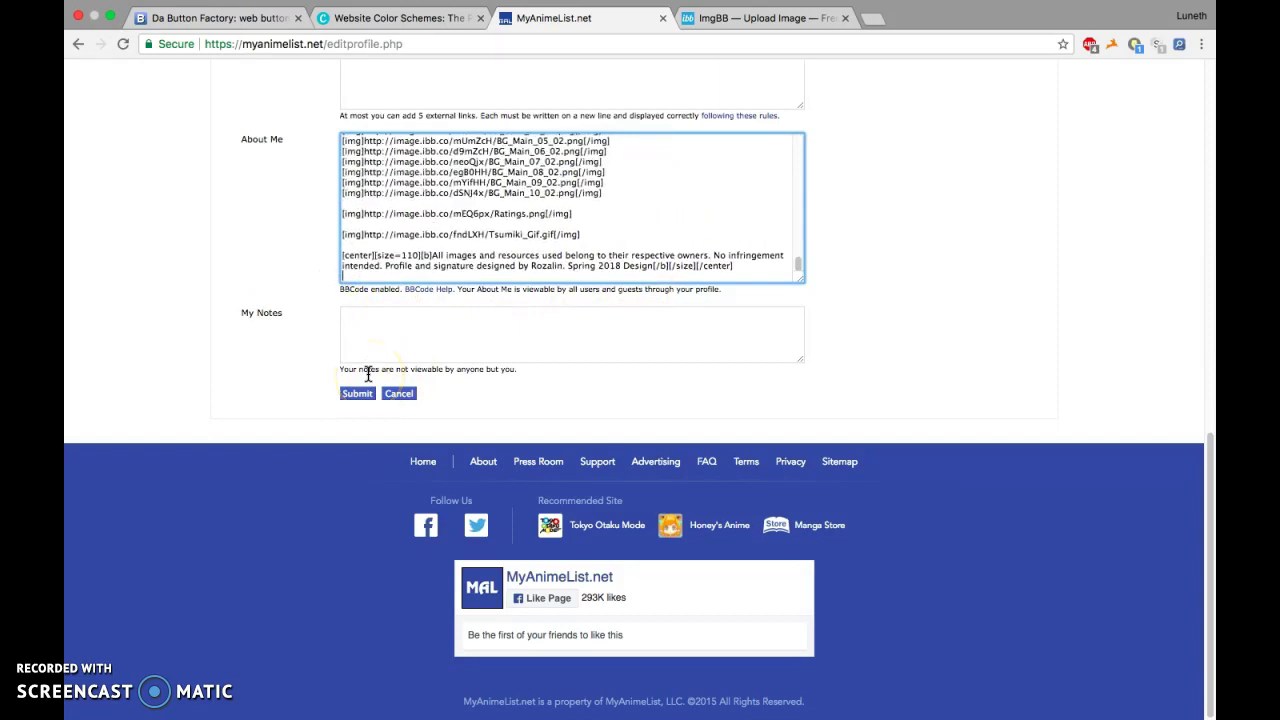
left_click(357, 393)
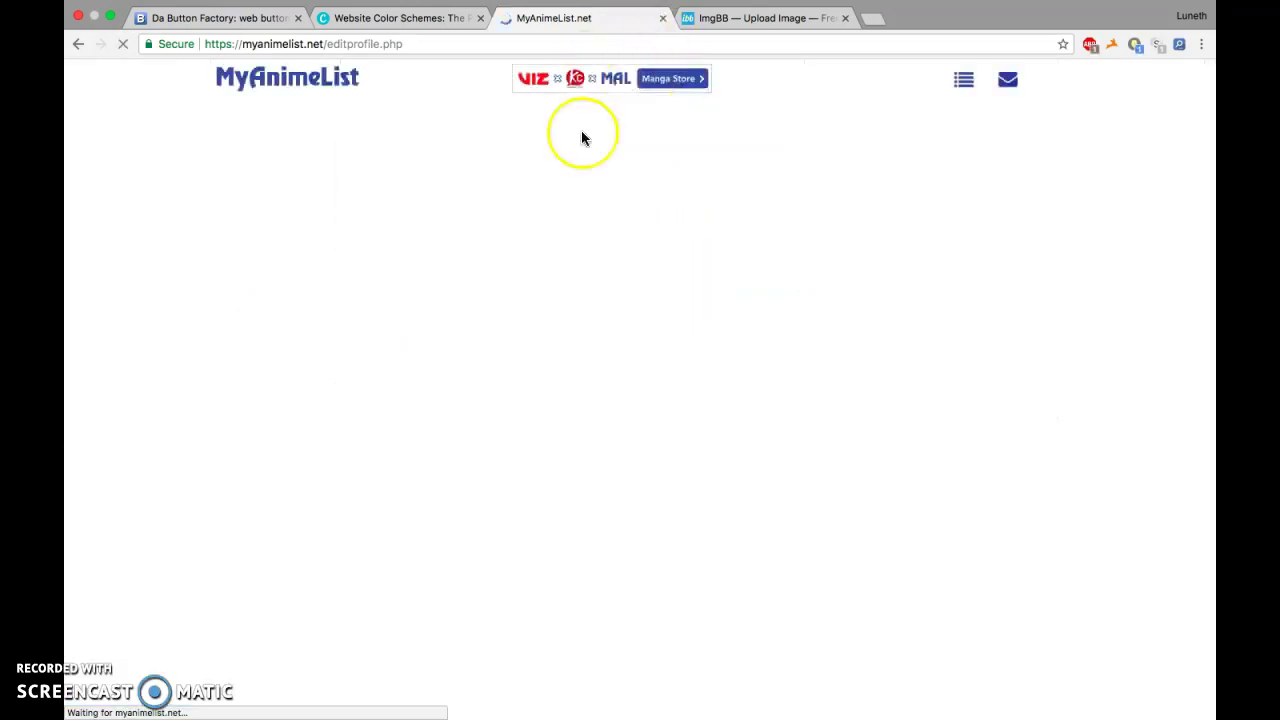
key("super+Tab")
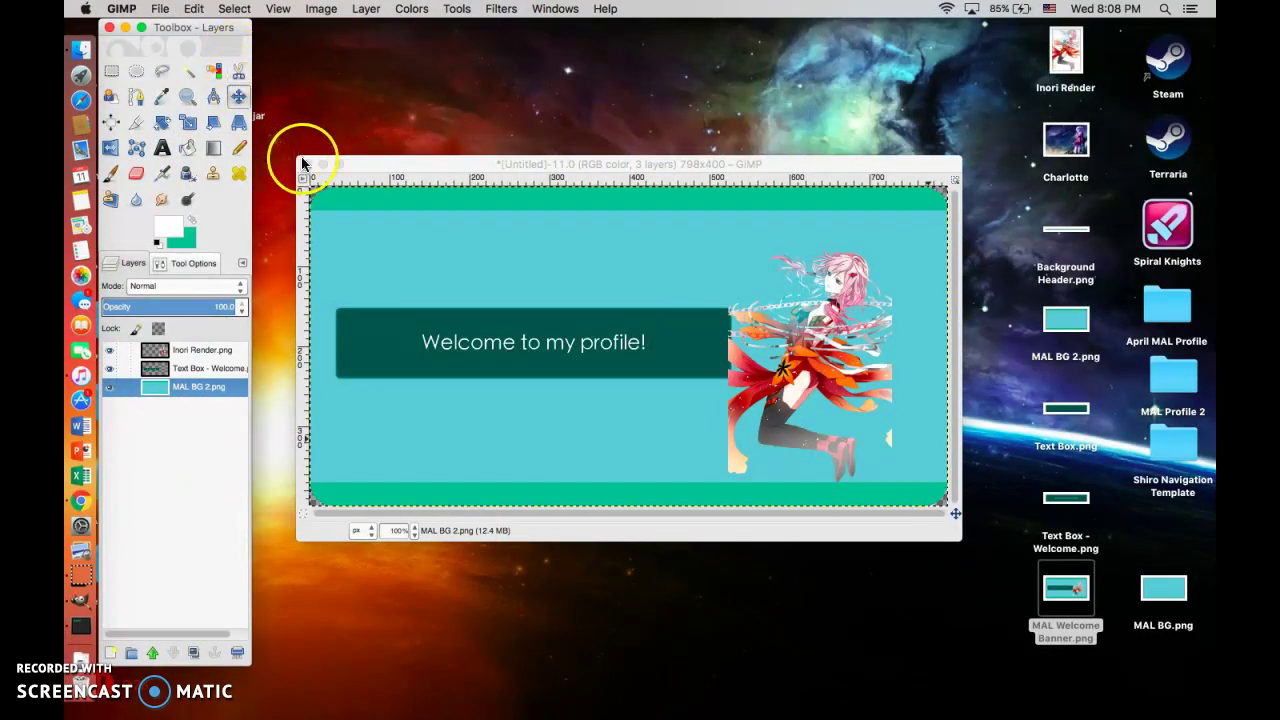
Step: Close the Untitled banner image, discarding its changes
left_click(305, 162)
left_click(539, 420)
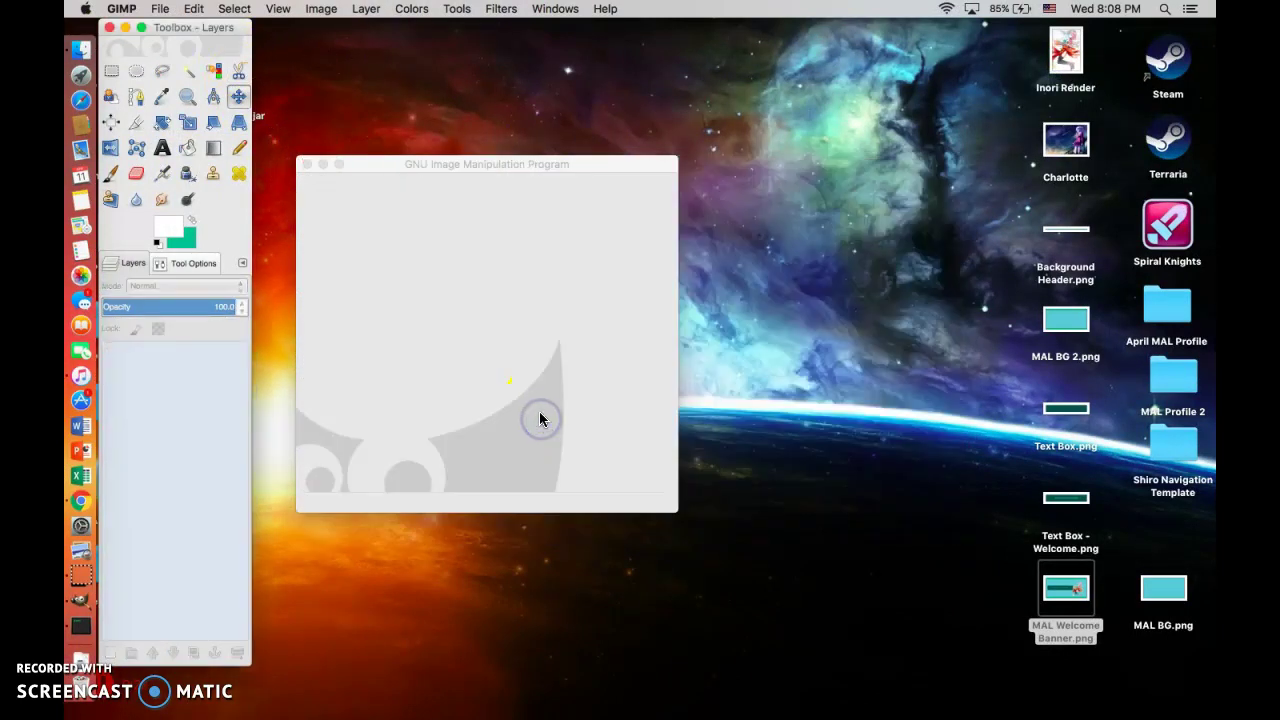
left_click_drag(579, 172, 684, 171)
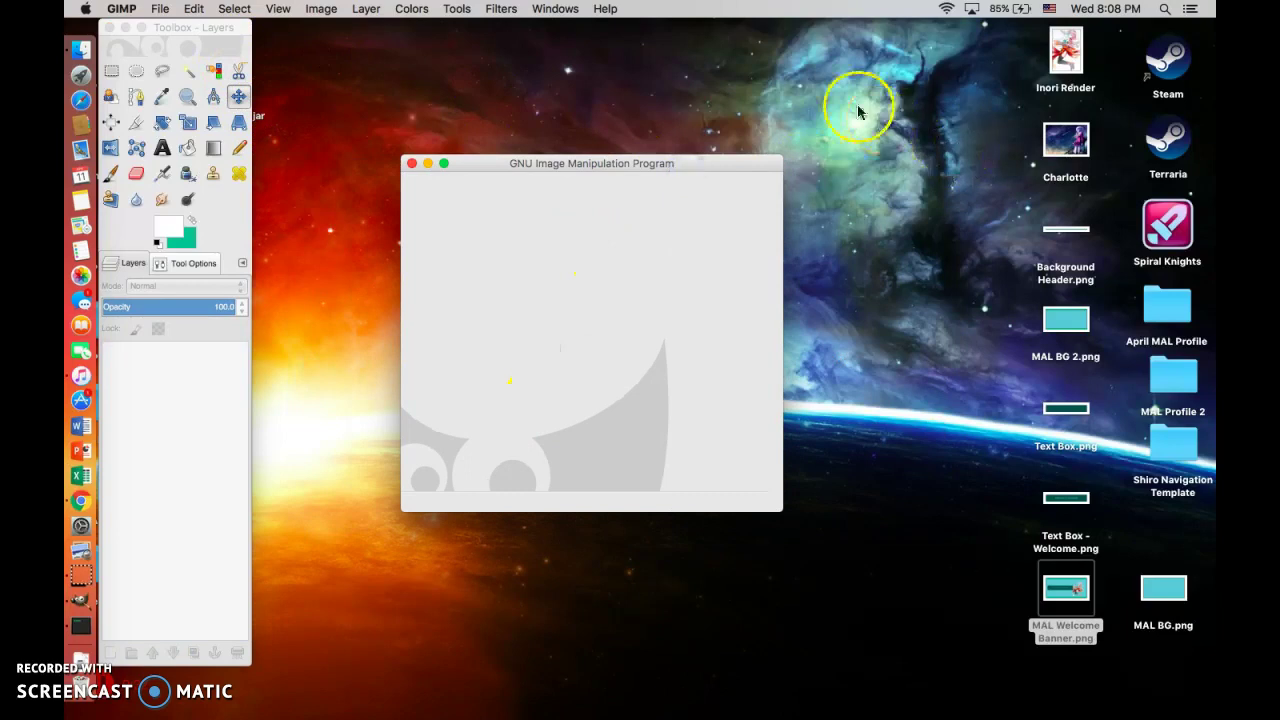
Step: Open Charlotte.png converted to sRGB, then bring up Da Button Factory
left_click_drag(1070, 140, 606, 306)
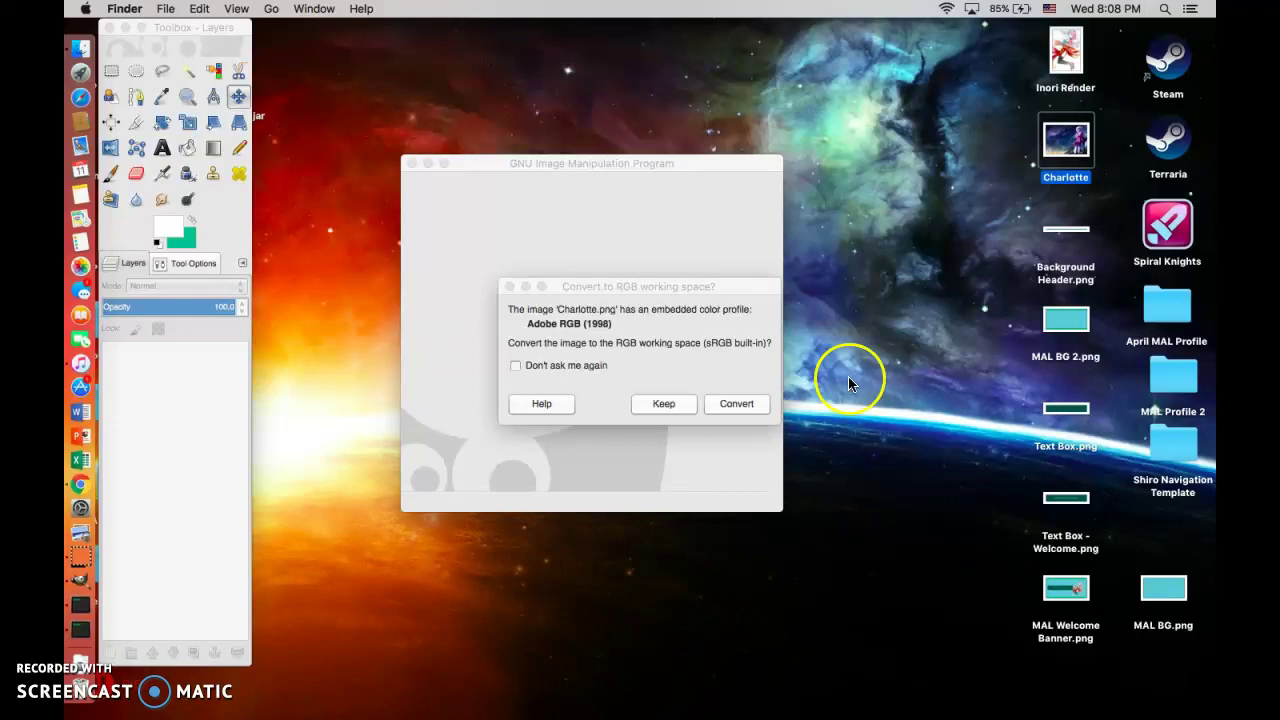
left_click(750, 408)
left_click(750, 408)
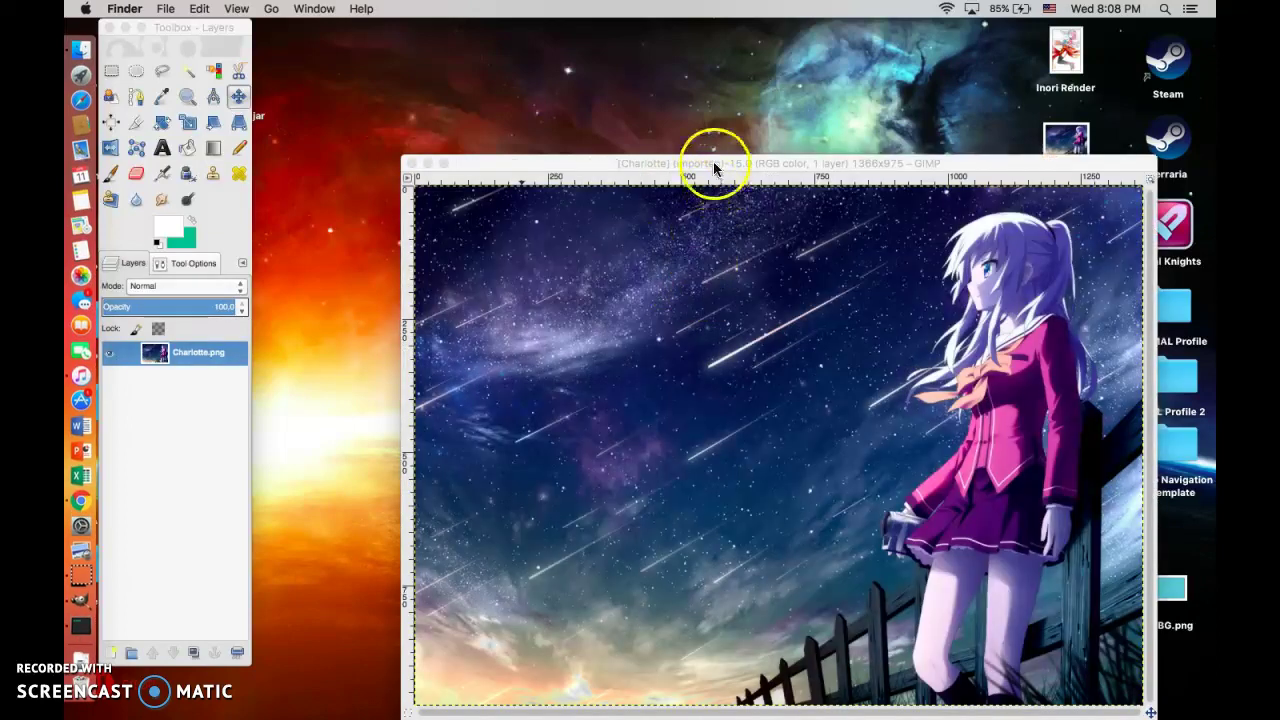
left_click_drag(713, 161, 573, 63)
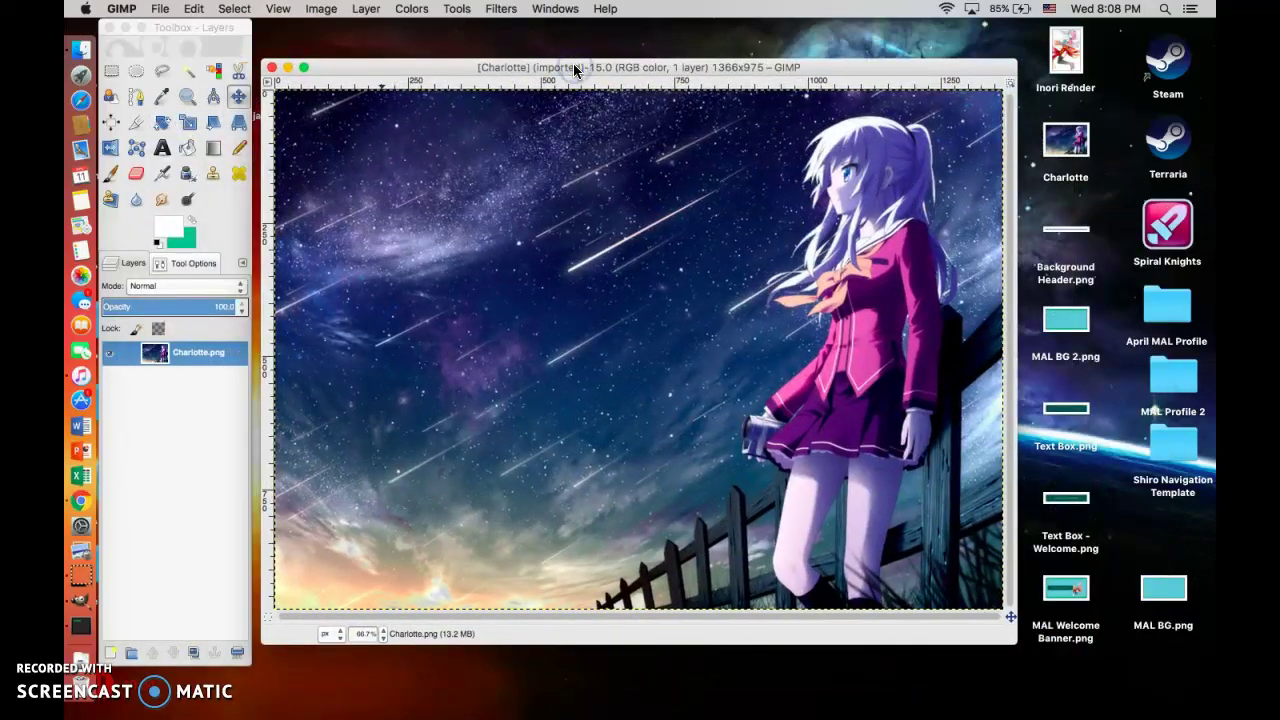
key("ctrl+Right")
left_click(220, 18)
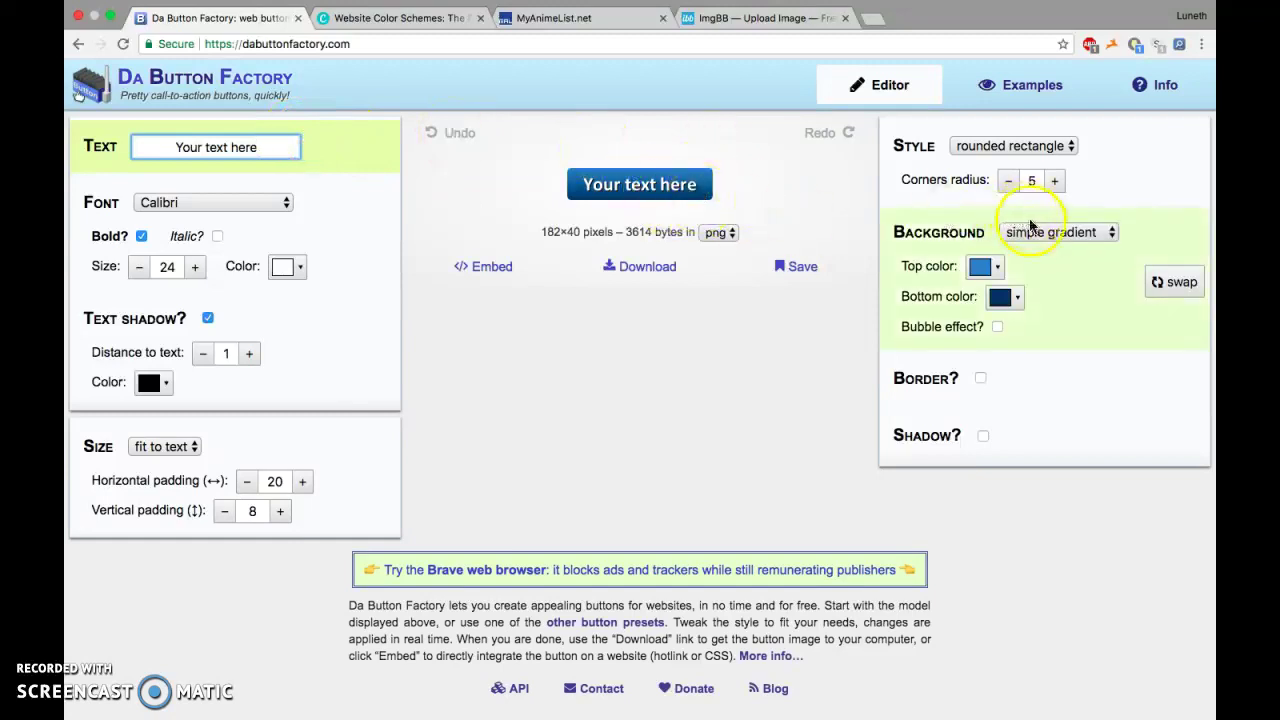
Step: Make an 'Anime List' button and save it to the Desktop as button_anime-list (1).png
triple_click(275, 147)
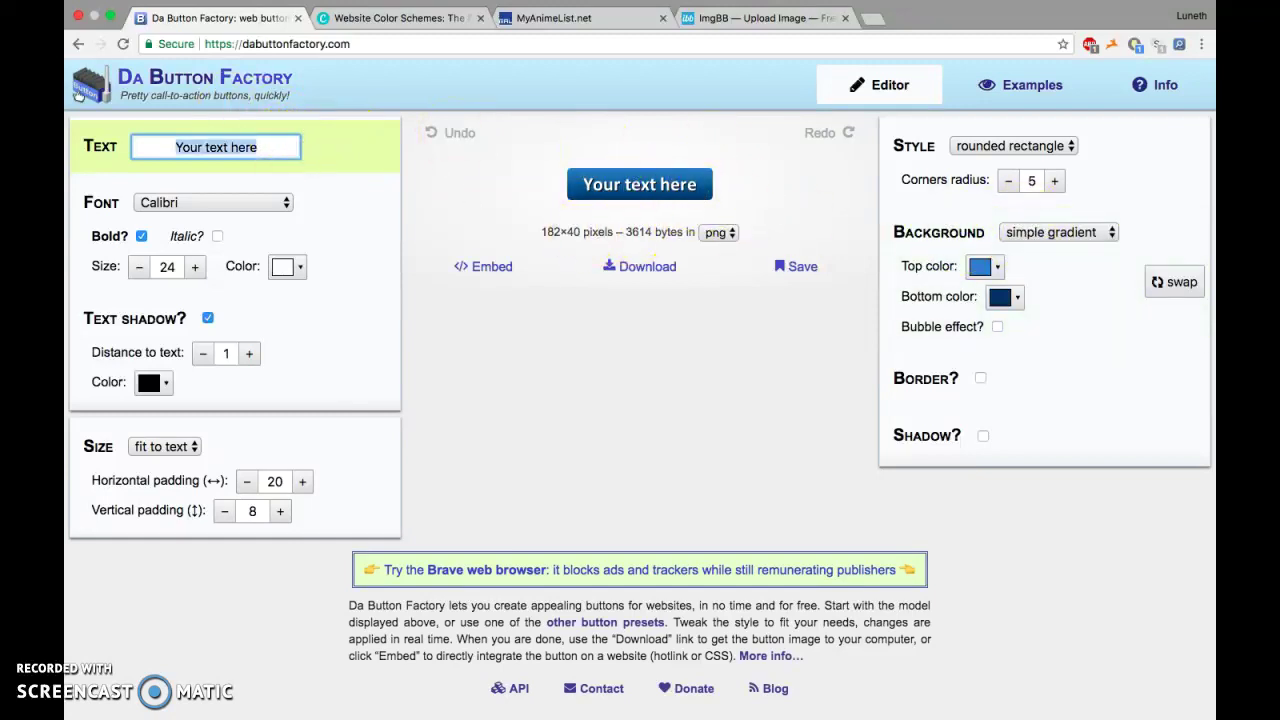
type("Anime List")
left_click(614, 266)
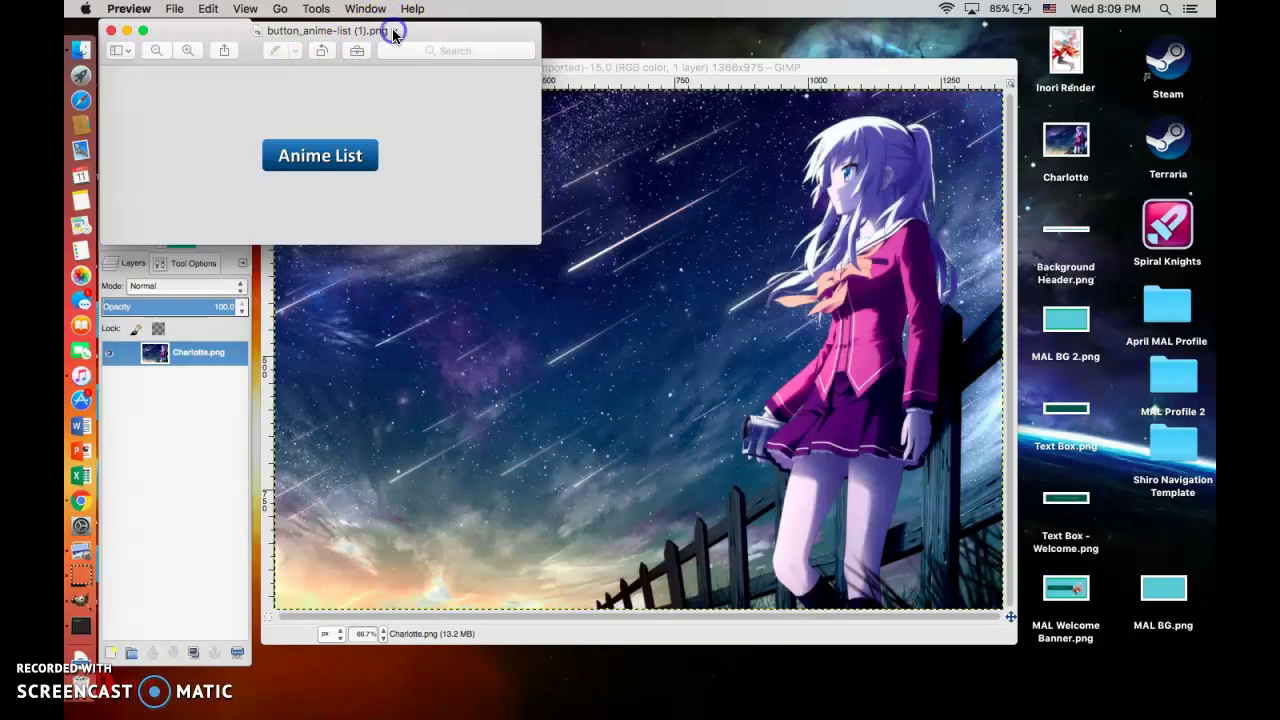
left_click(380, 106)
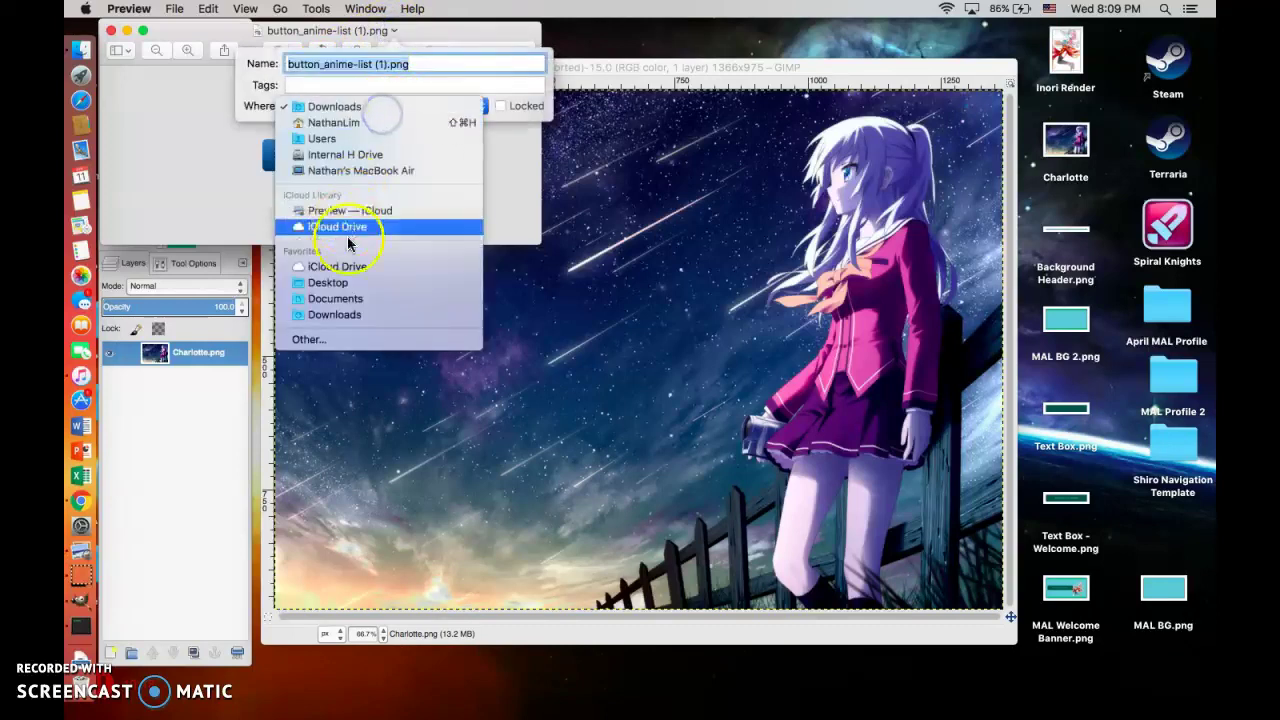
left_click(335, 283)
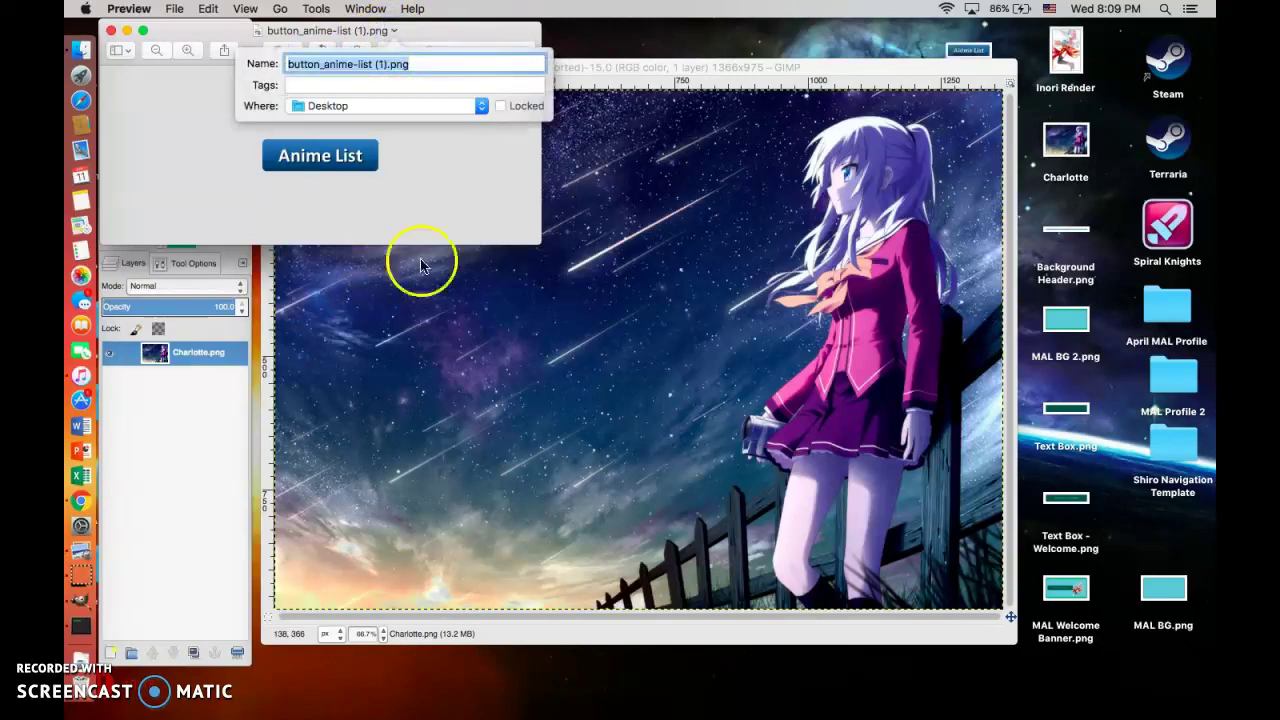
left_click(113, 31)
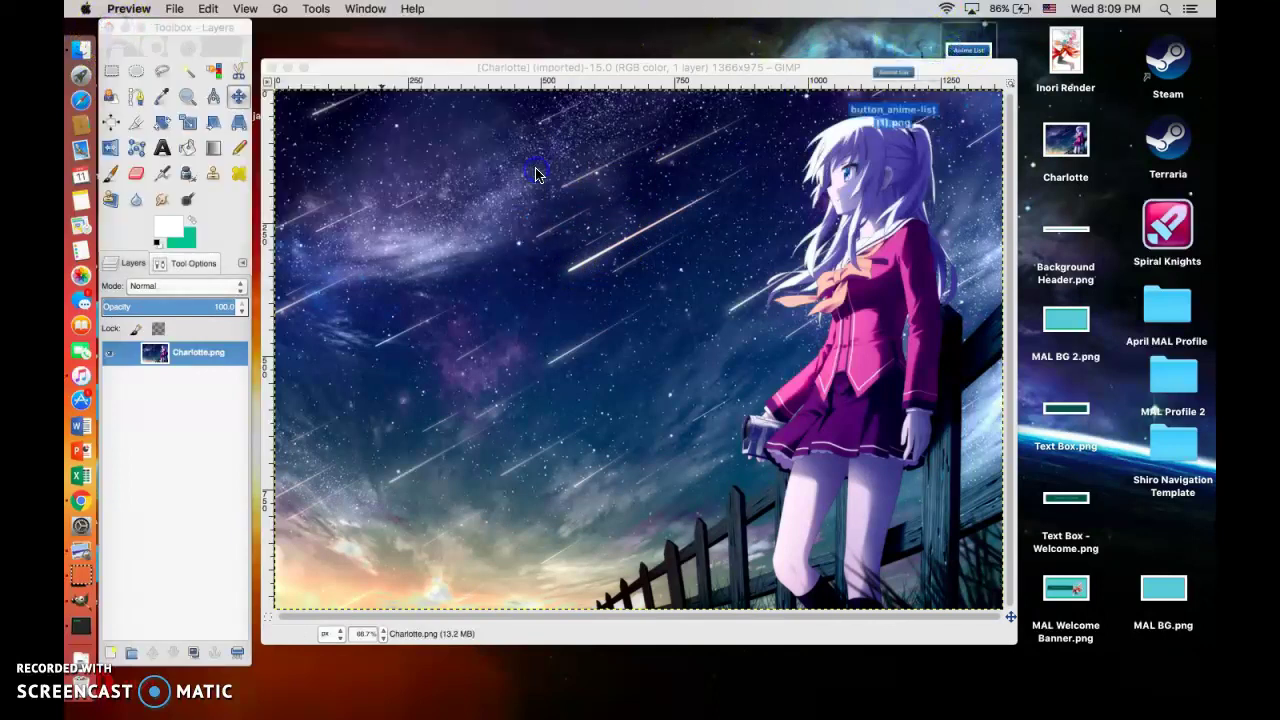
Step: Add the Anime List button to the wallpaper as a layer and scale it up
left_click_drag(968, 50, 480, 185)
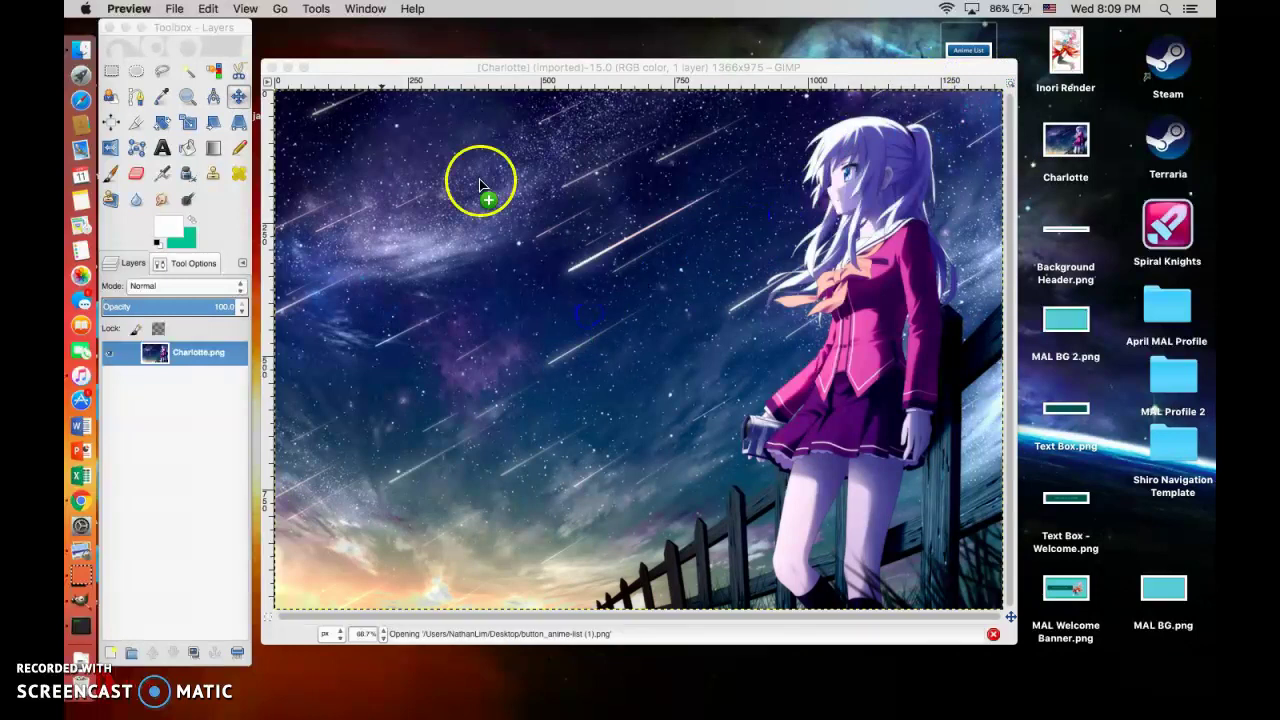
left_click(497, 67)
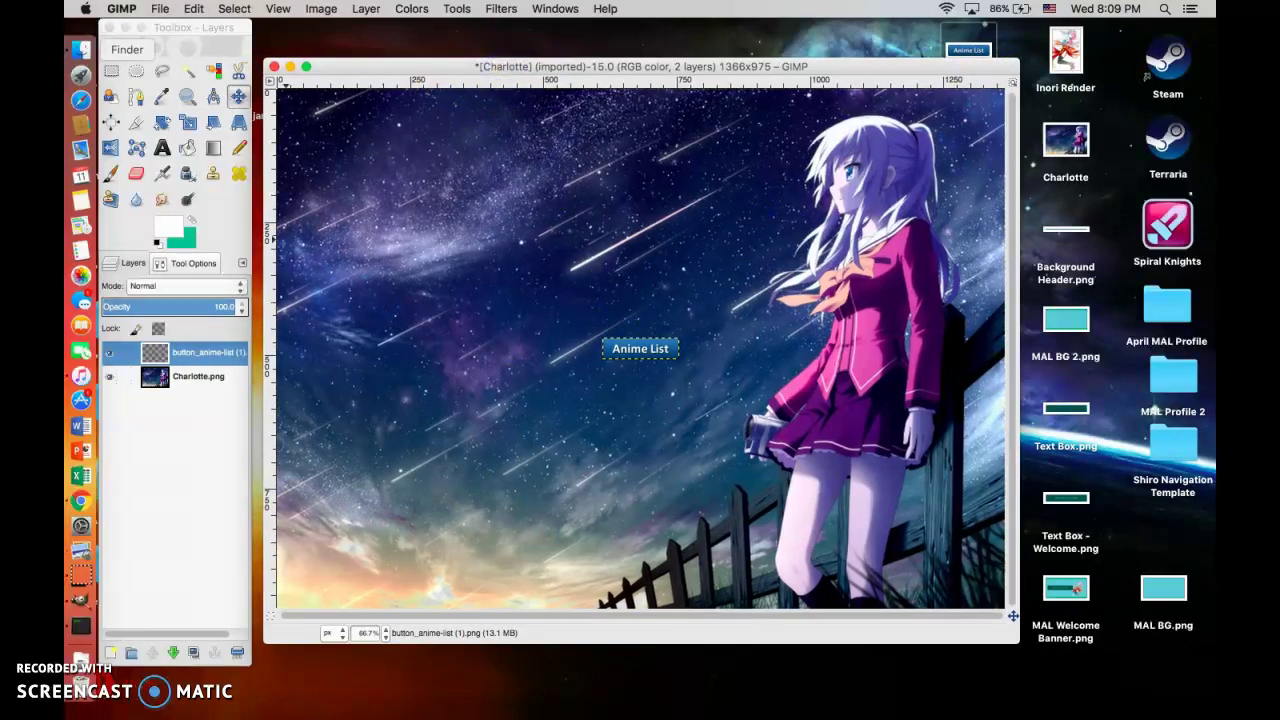
right_click(215, 357)
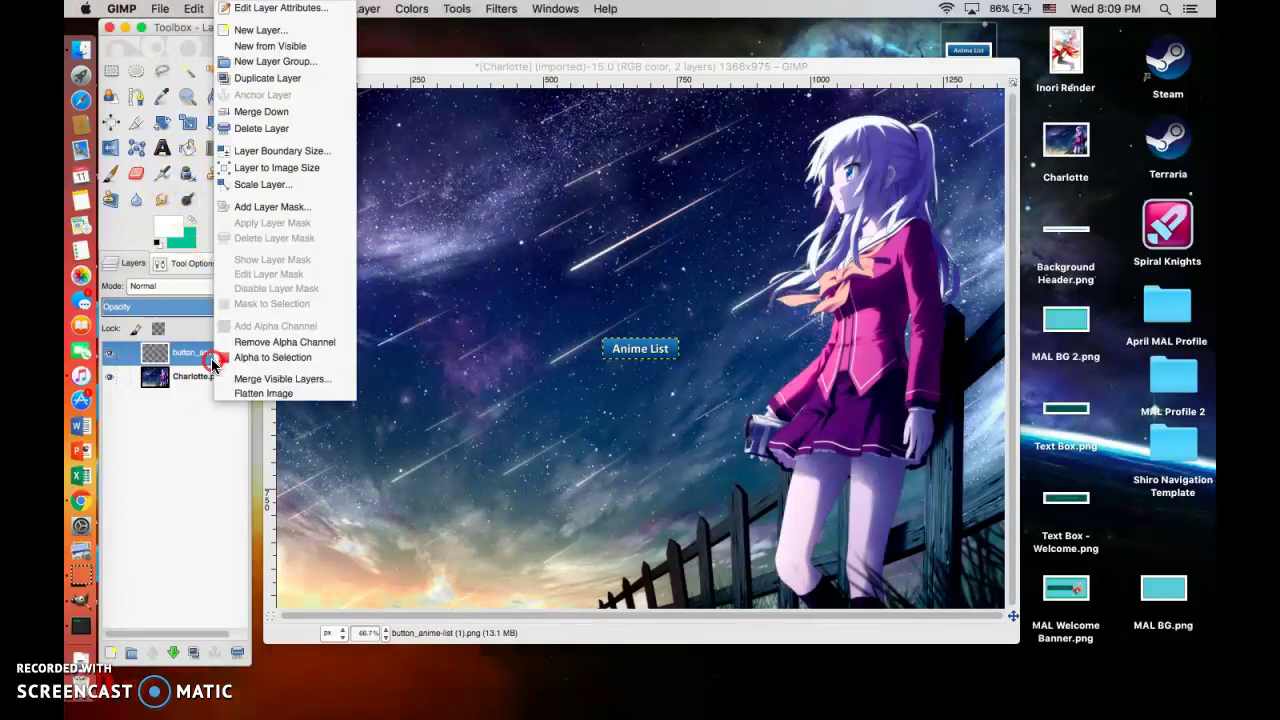
left_click(289, 184)
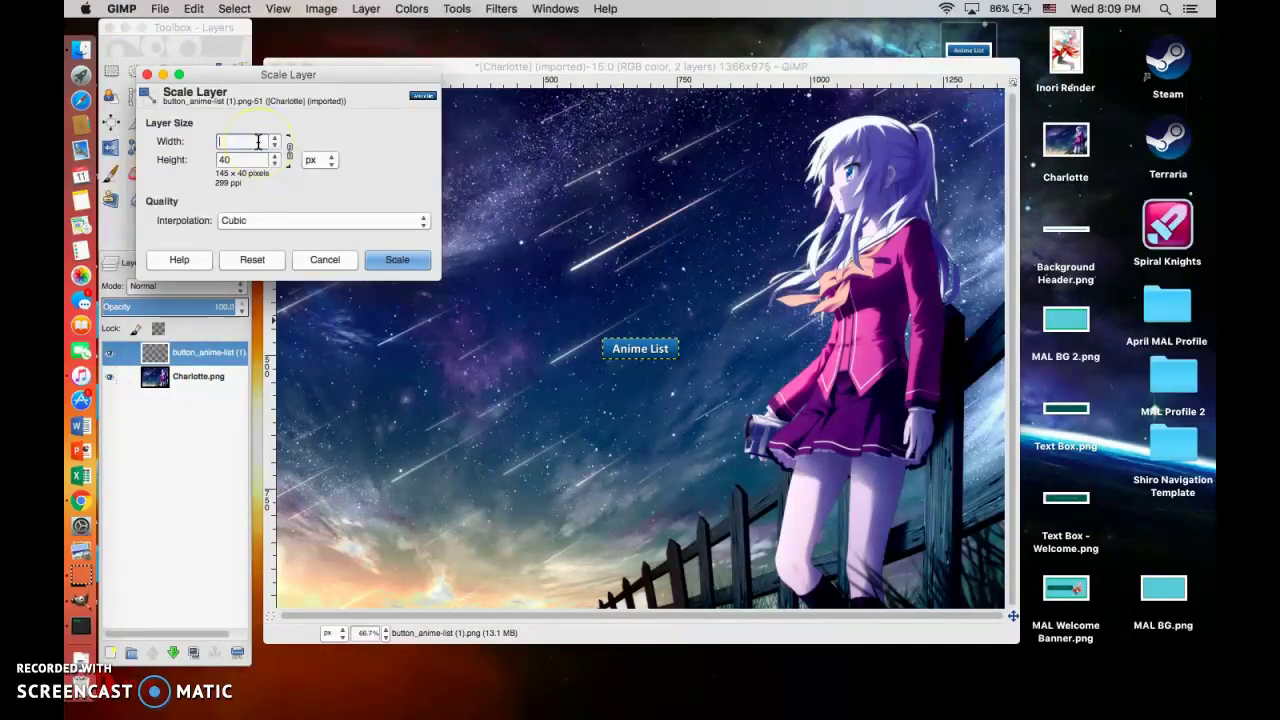
left_click(395, 259)
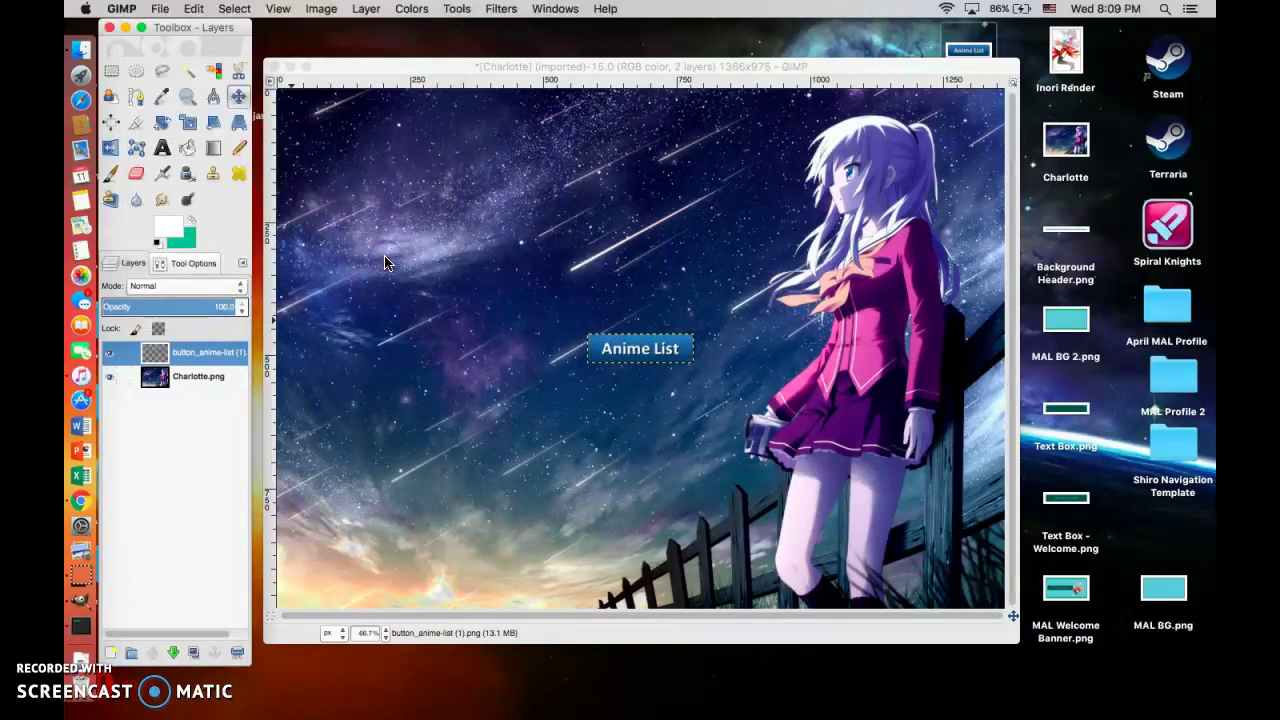
Step: Move the Anime List button into the wallpaper's top-left corner
left_click_drag(642, 354, 366, 149)
left_click(362, 207)
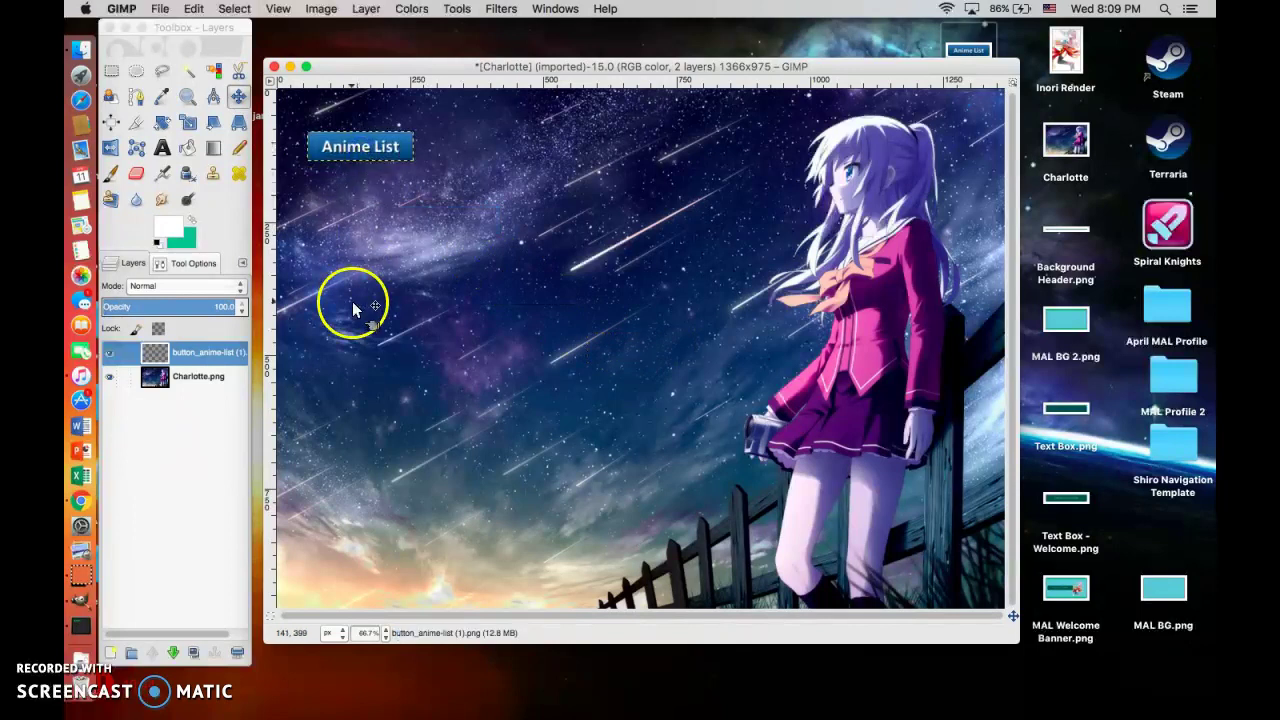
key("ctrl+Right")
Step: Change the button text to 'Manga List' and download the button image
left_click_drag(283, 148, 150, 135)
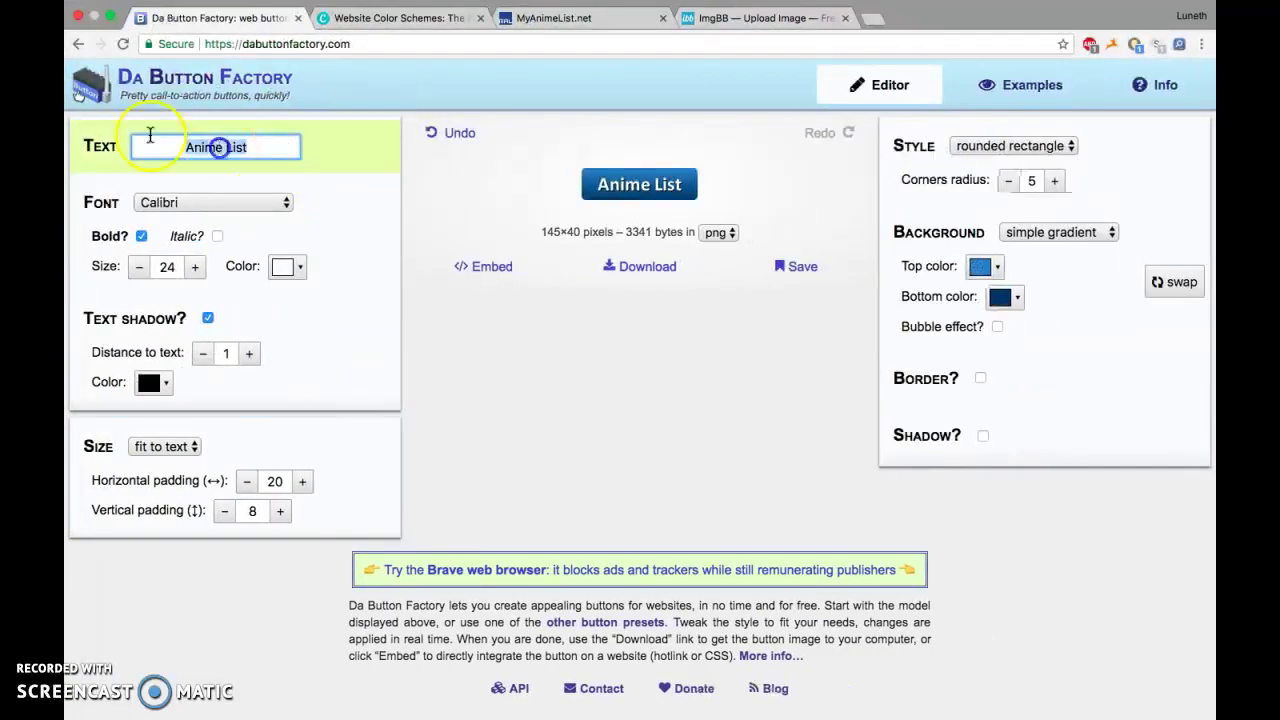
type("Manga List")
left_click(625, 268)
Step: Save button_manga-list (2).png to the Desktop and return to the GIMP wallpaper
key("ctrl+Left")
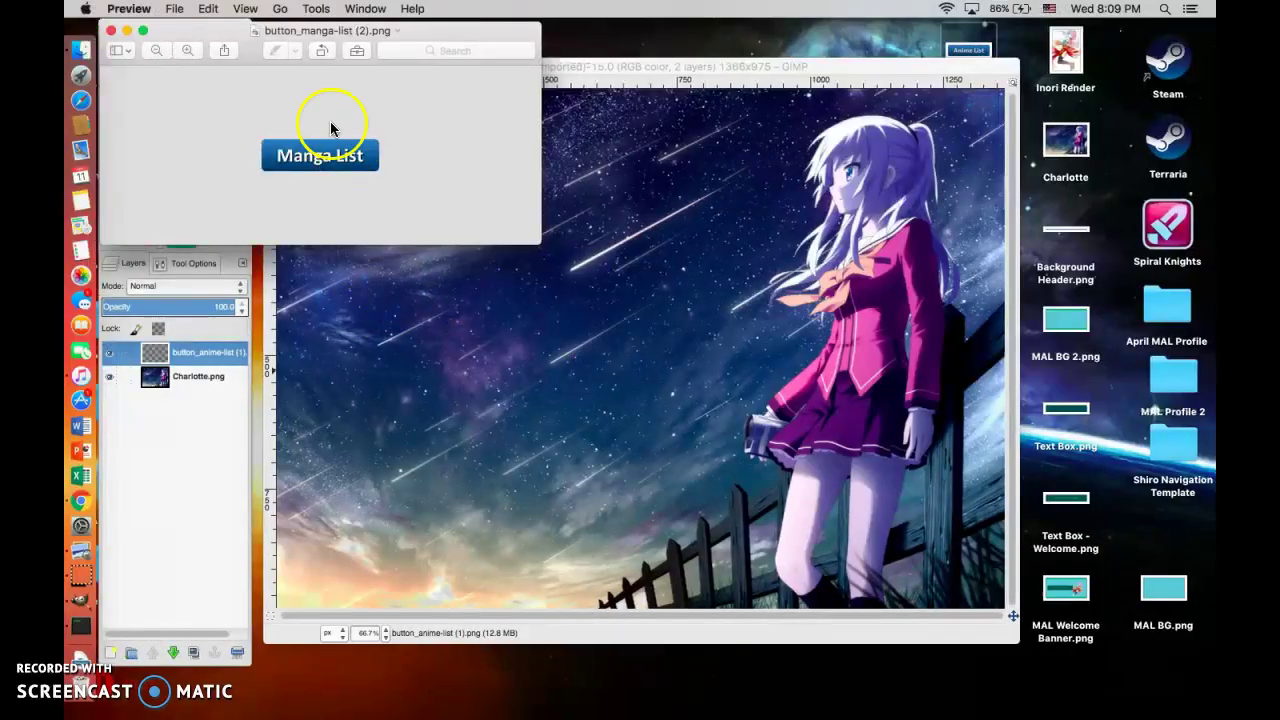
left_click(397, 33)
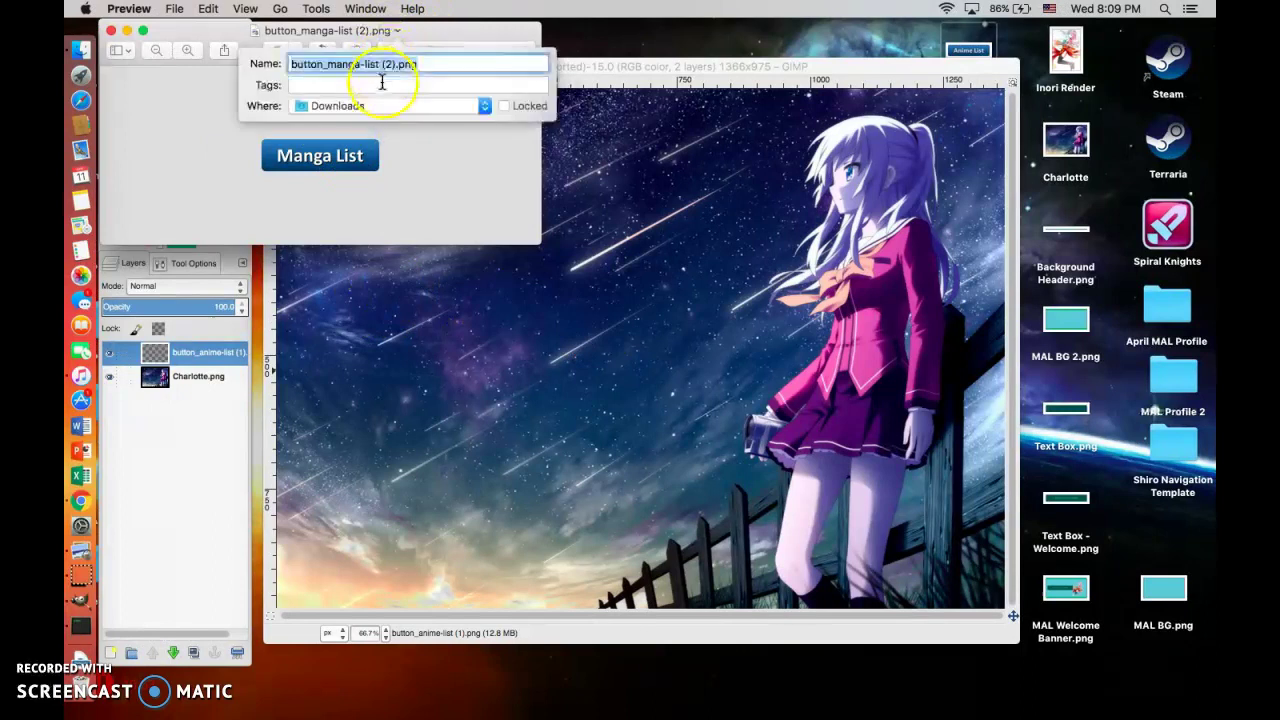
left_click(380, 104)
left_click(367, 278)
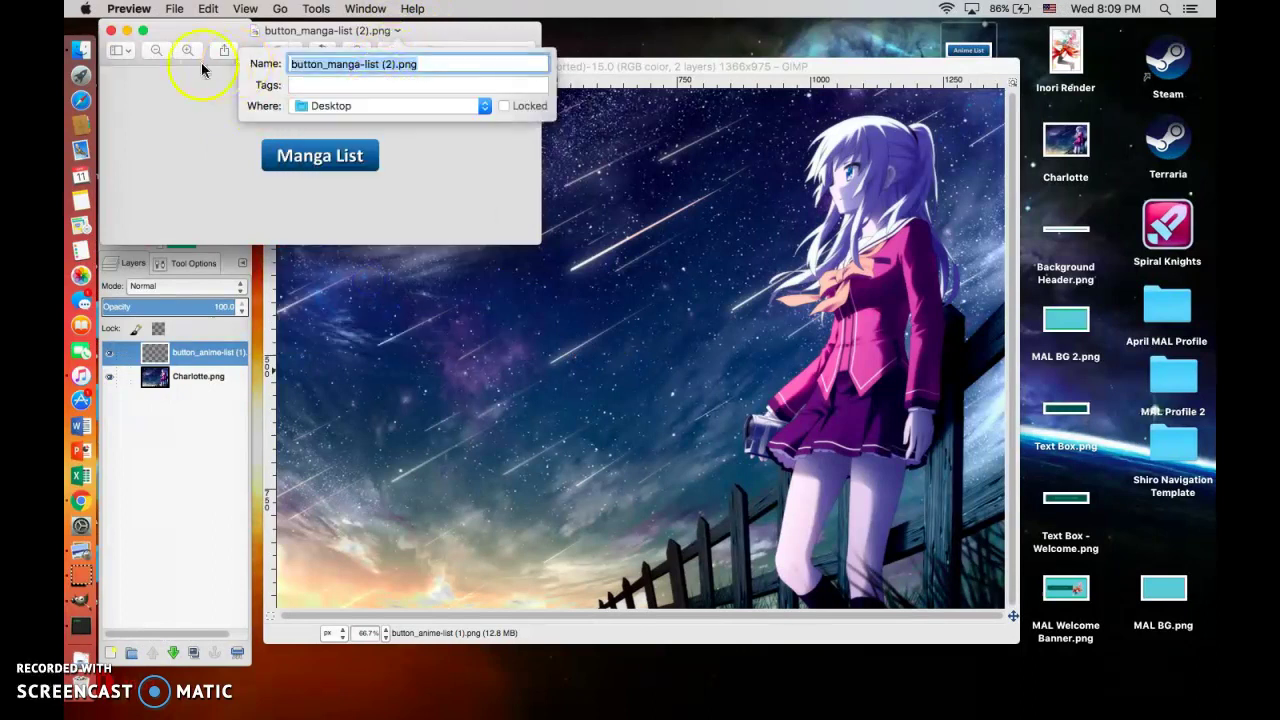
left_click(113, 35)
left_click(586, 66)
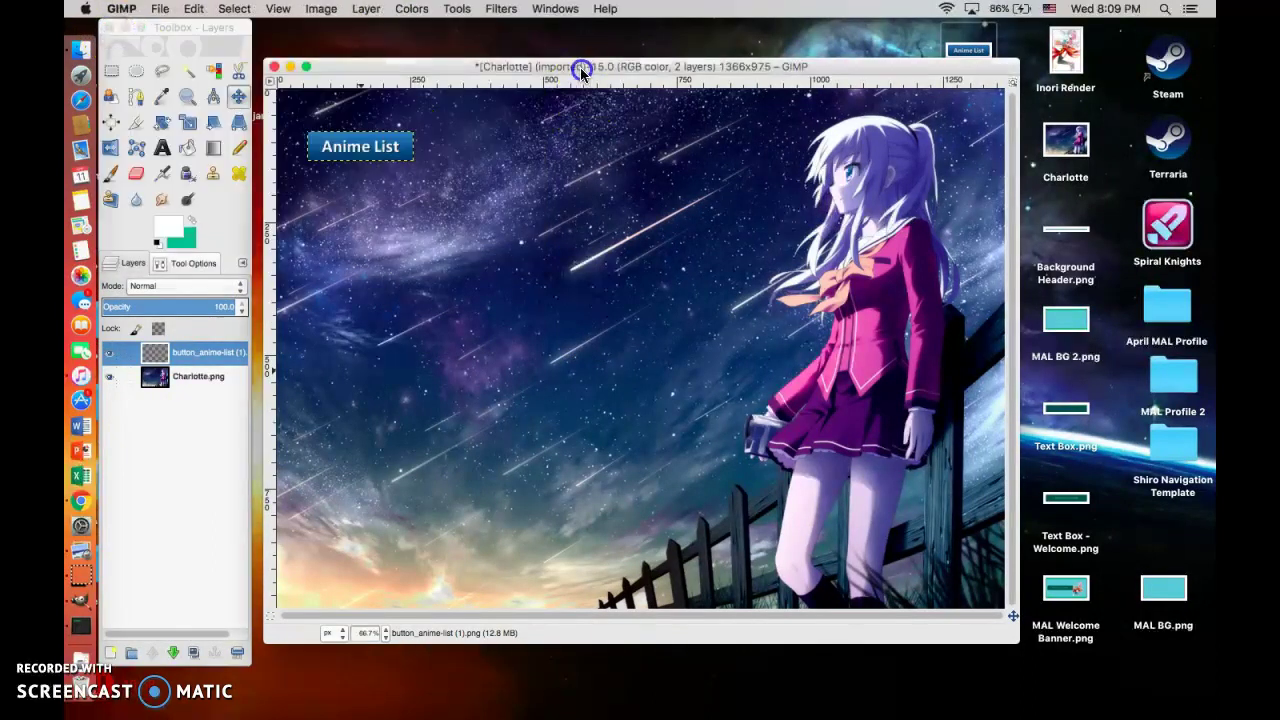
left_click_drag(586, 66, 428, 153)
Step: Add button_manga-list (2).png as a layer, enlarge it, and place it under Anime List
left_click(968, 138)
left_click_drag(968, 138, 531, 186)
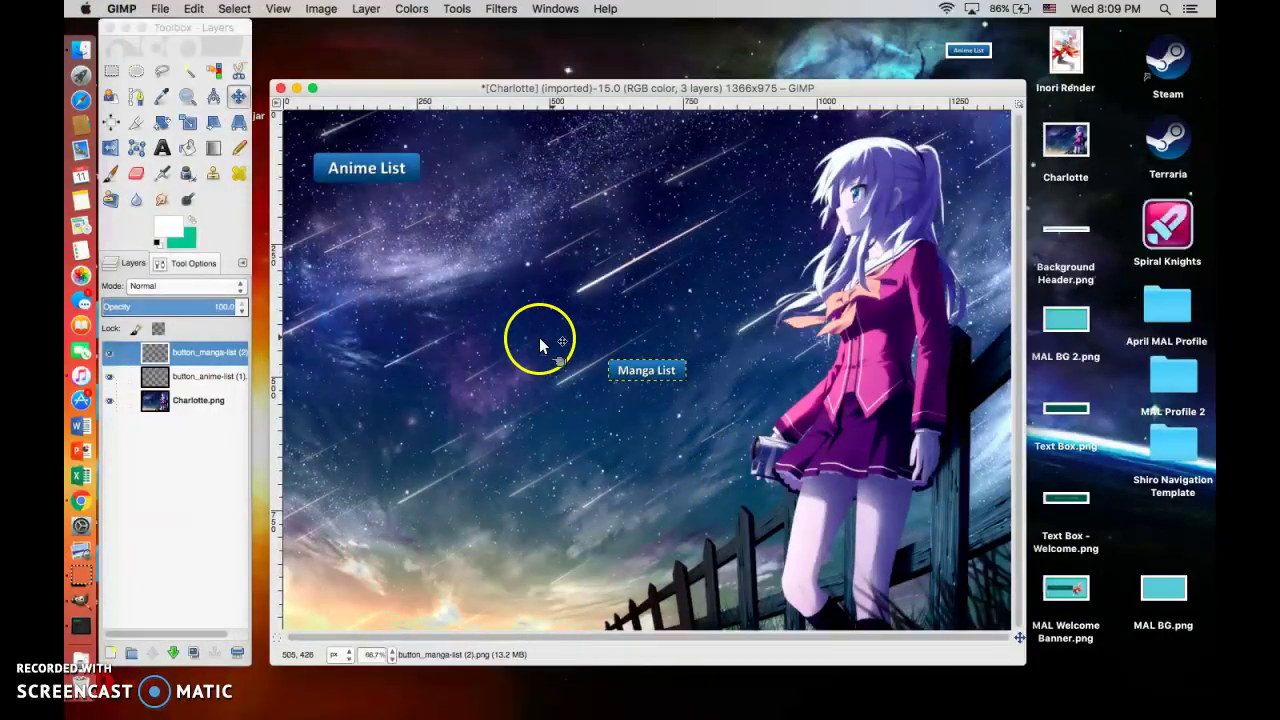
right_click(183, 356)
left_click(246, 186)
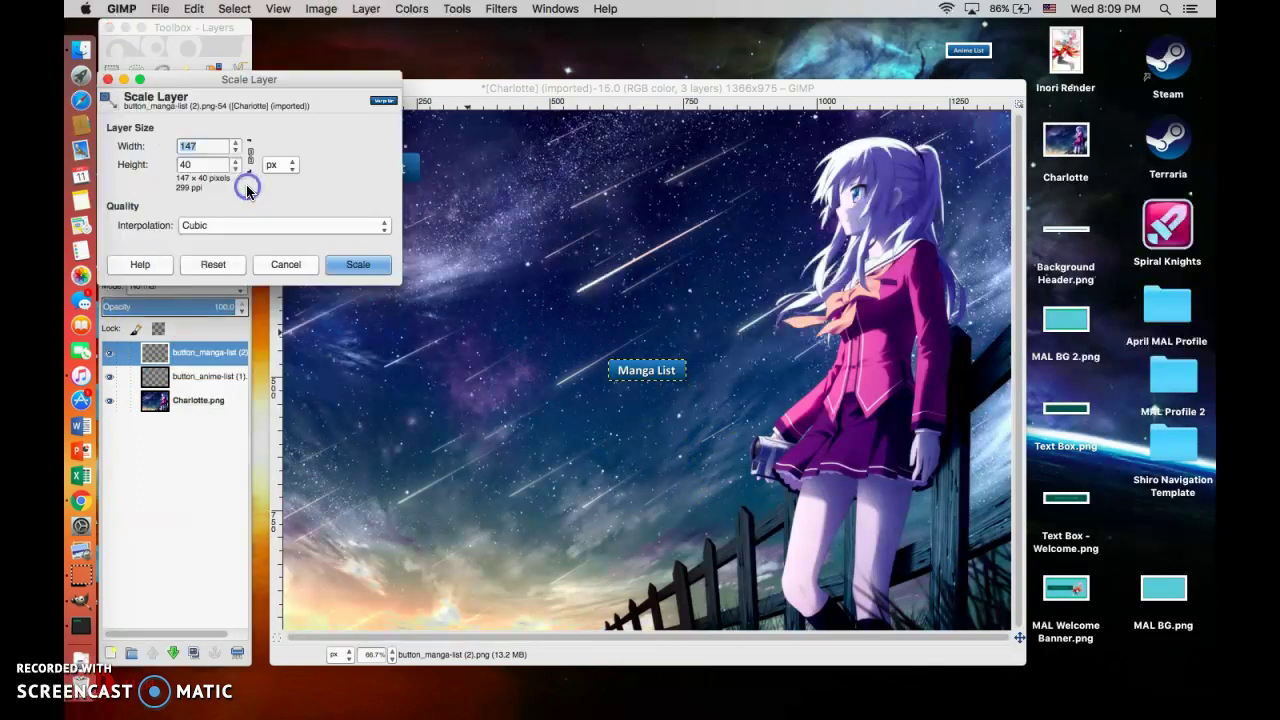
left_click(358, 264)
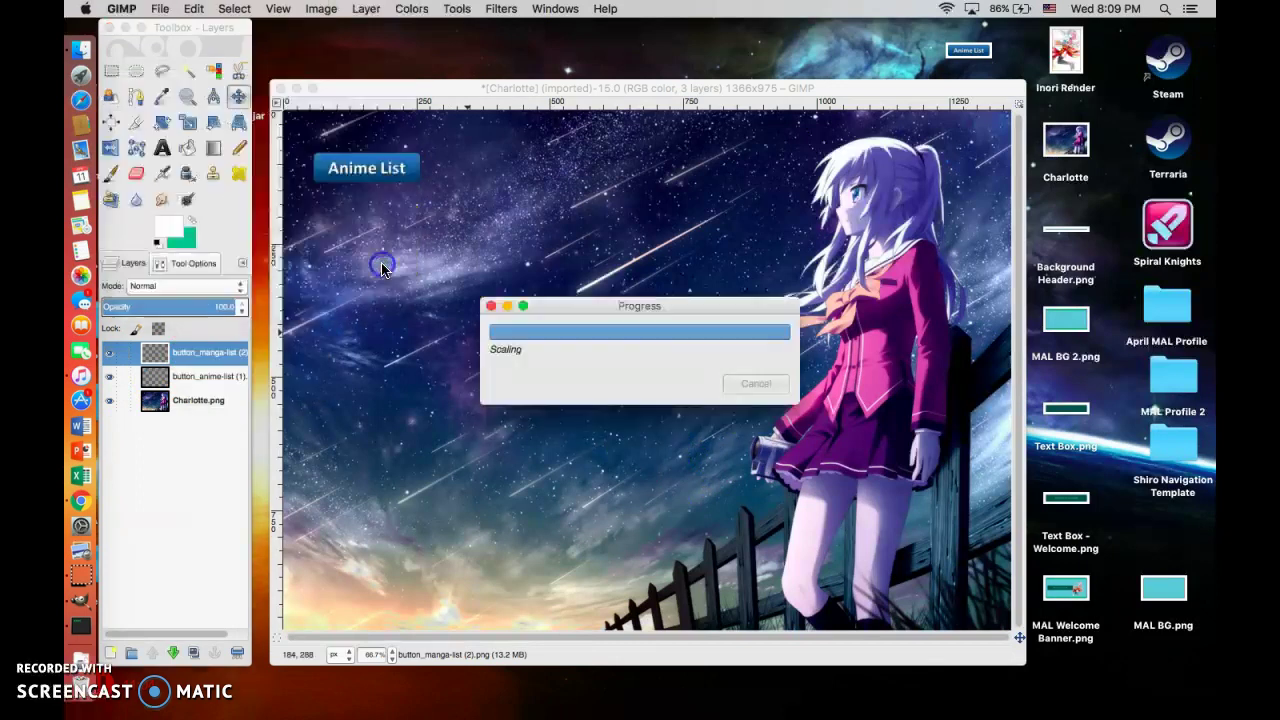
left_click(648, 367)
left_click_drag(639, 363, 358, 217)
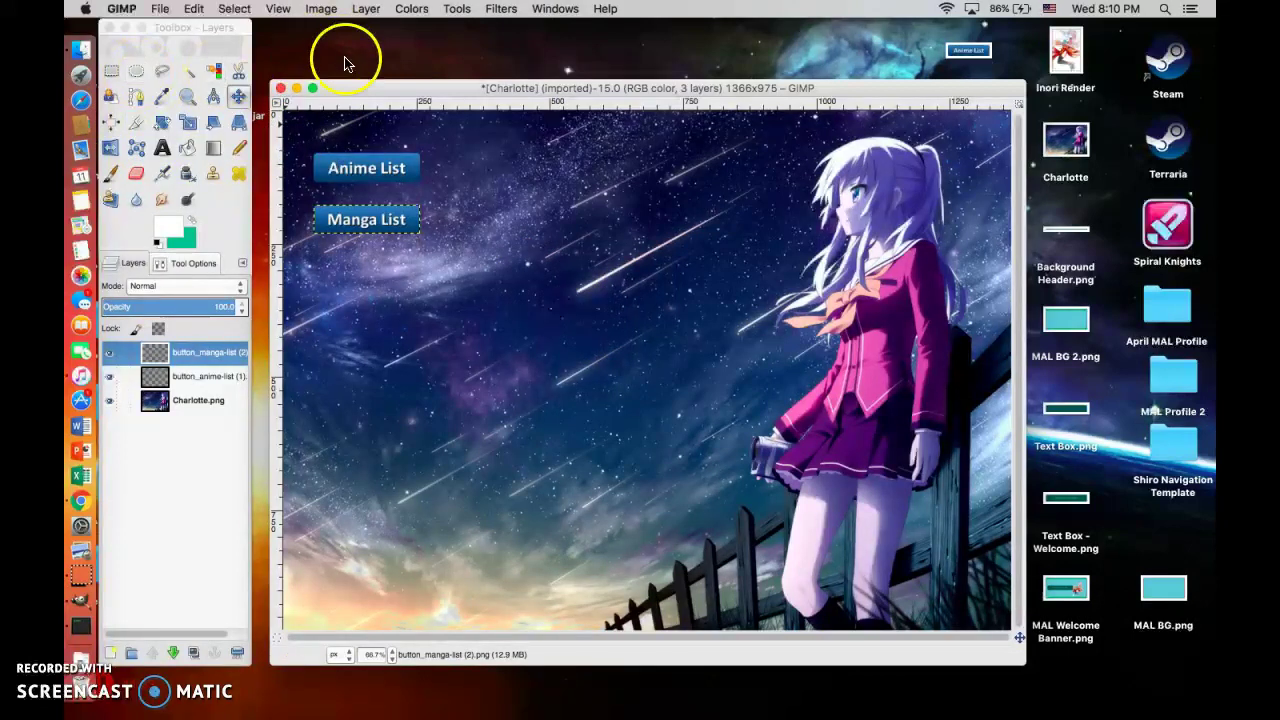
Step: Add a horizontal guide below the buttons and guillotine the wallpaper into slices like Charlotte-2-4
left_click_drag(401, 110, 420, 227)
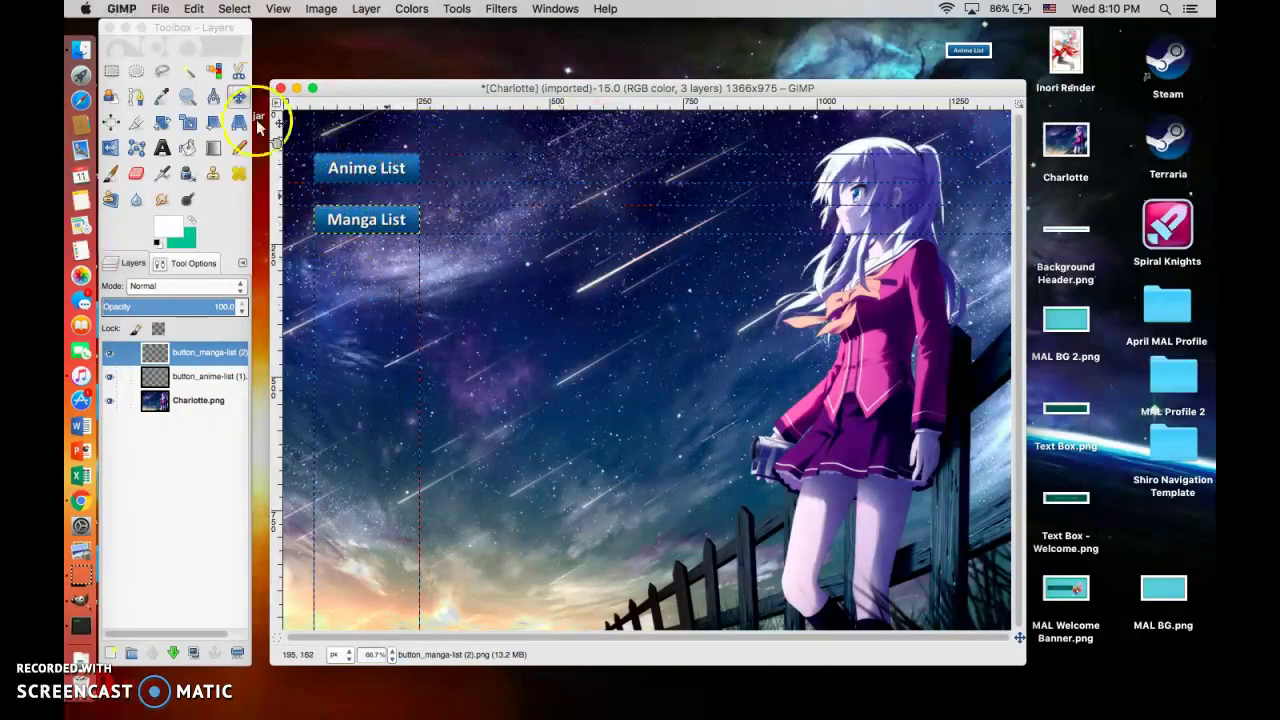
left_click(321, 8)
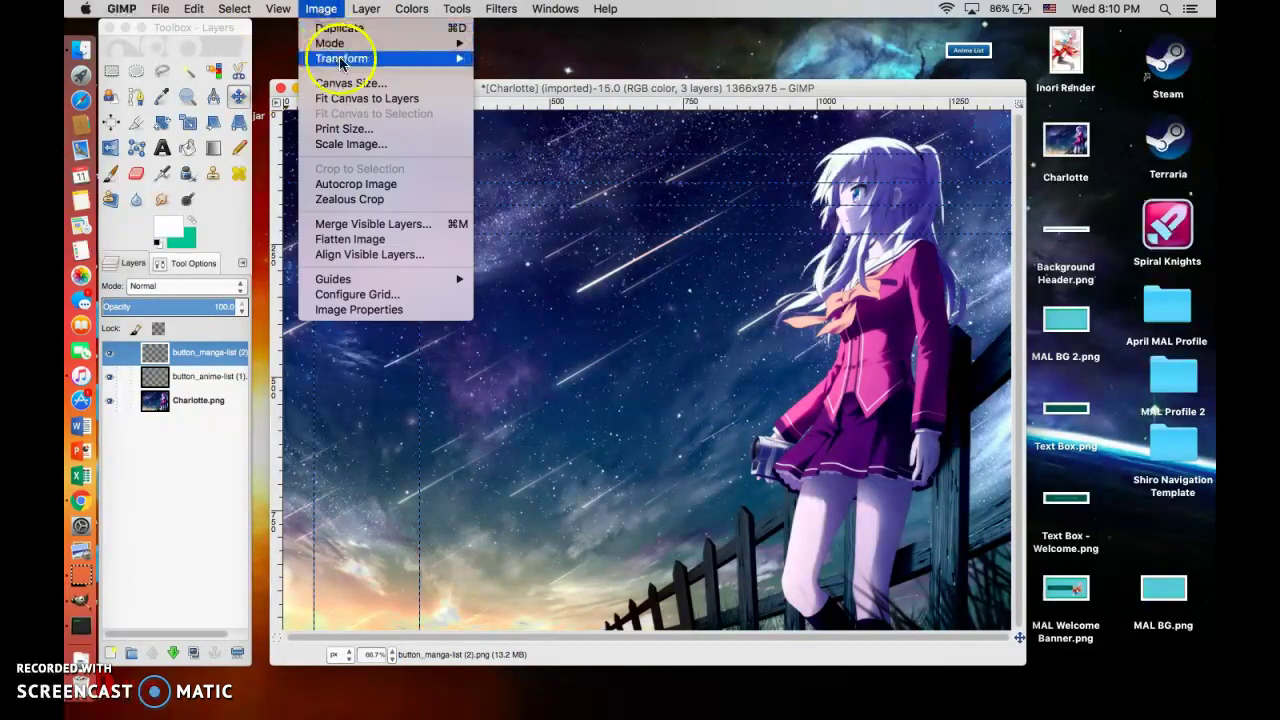
mouse_move(340, 58)
left_click(590, 153)
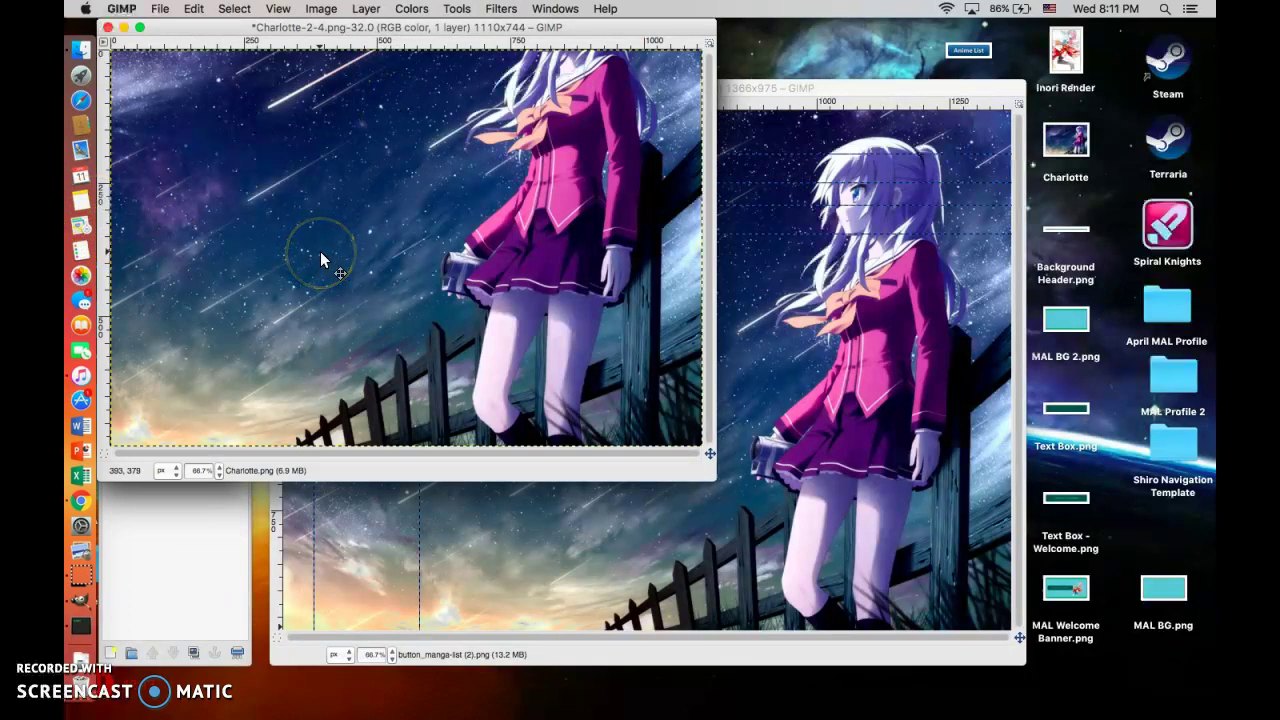
left_click(797, 88)
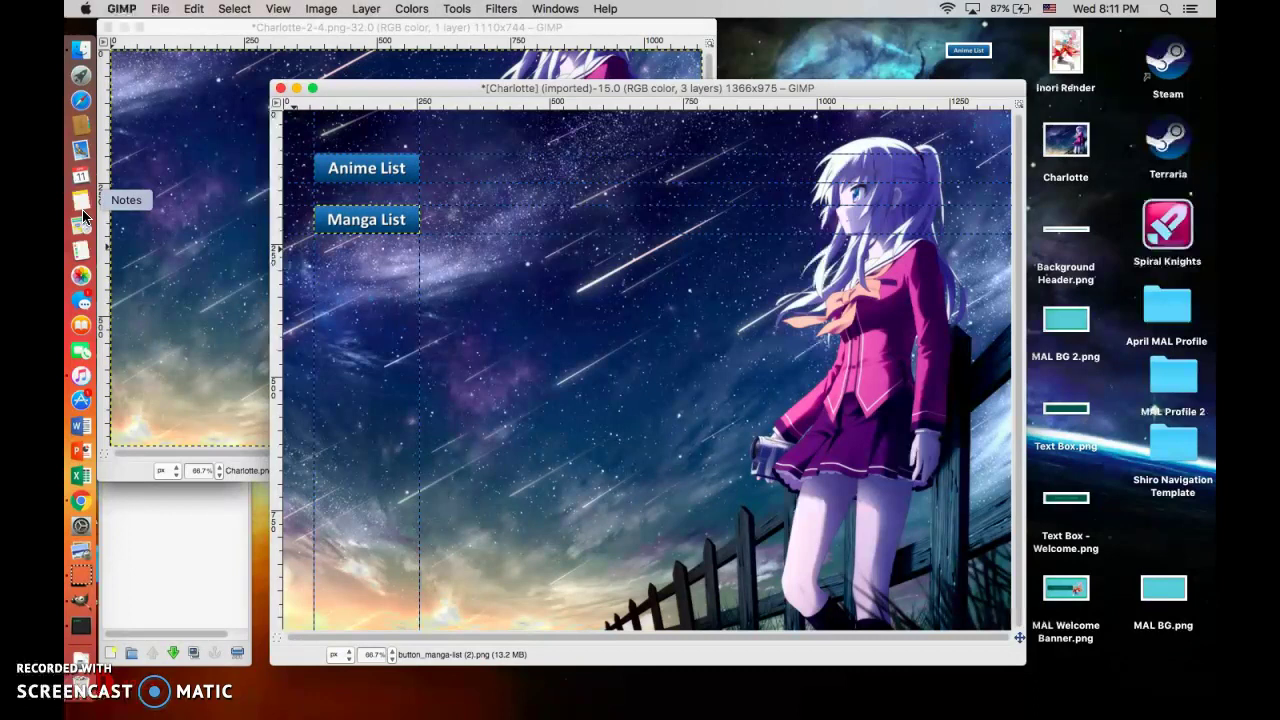
Step: Close the original wallpaper and the Charlotte-2-4 slice, discarding changes
left_click(280, 88)
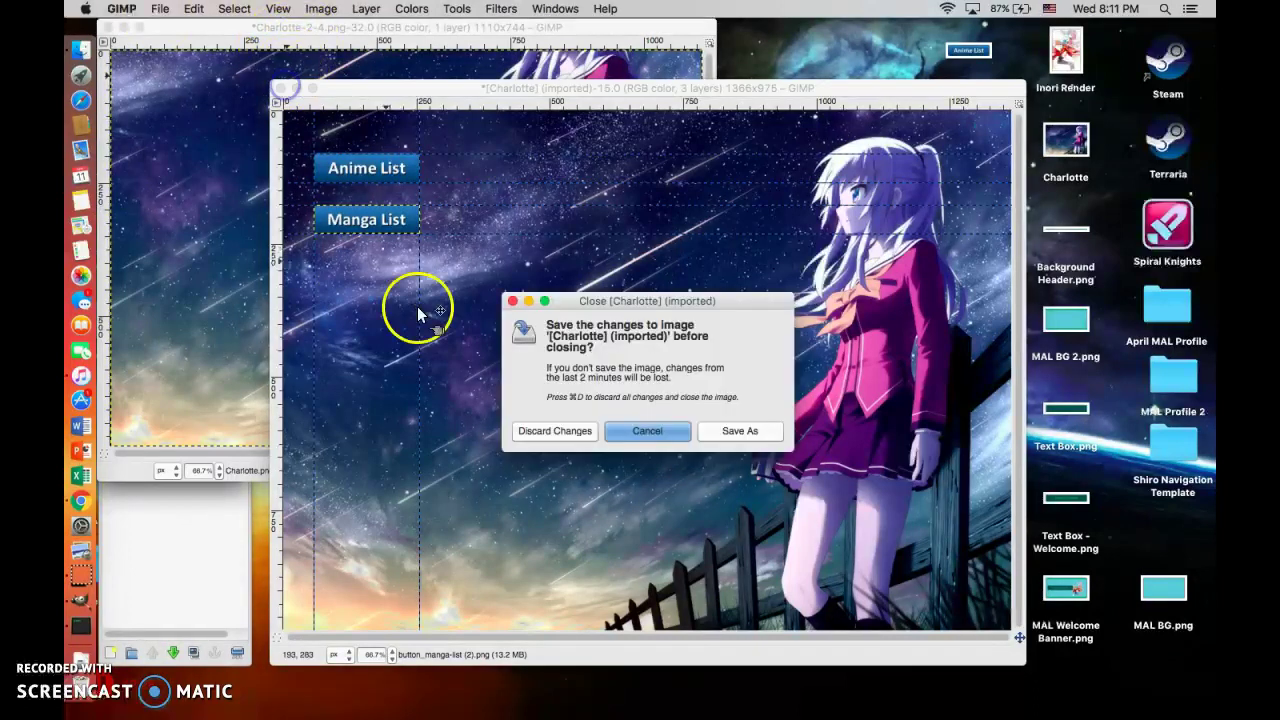
left_click(555, 431)
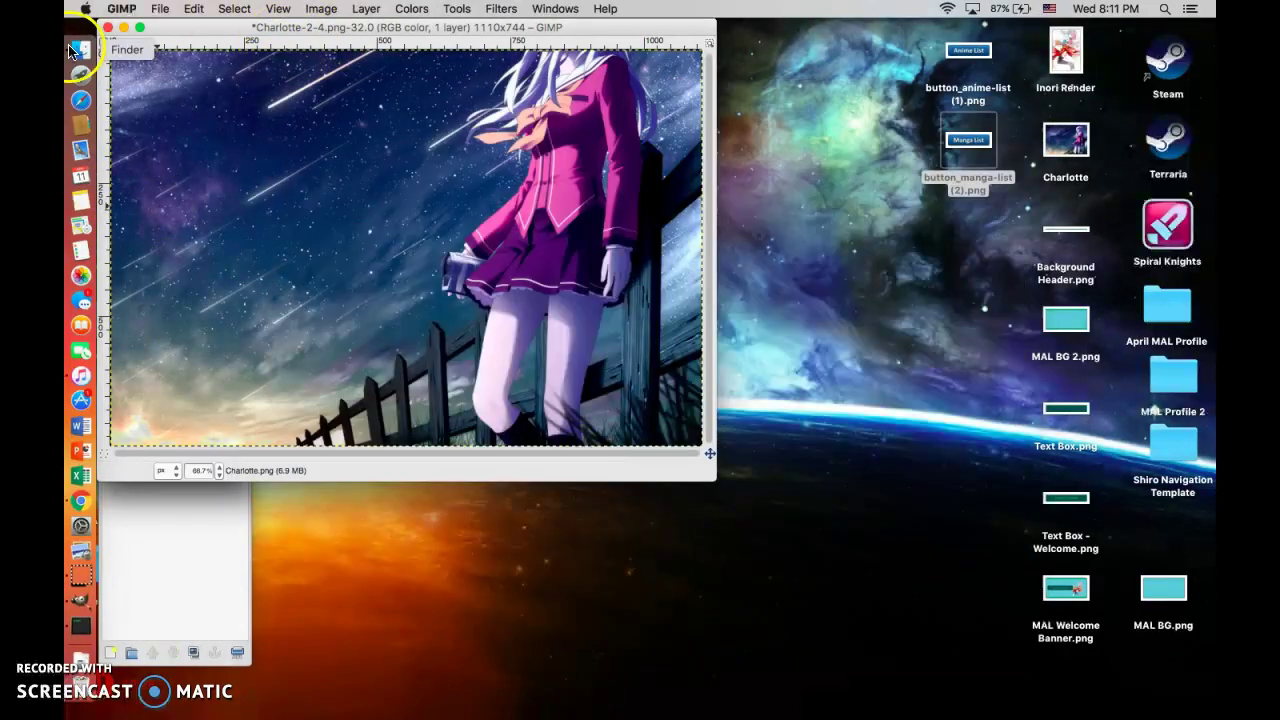
left_click(245, 258)
left_click(108, 28)
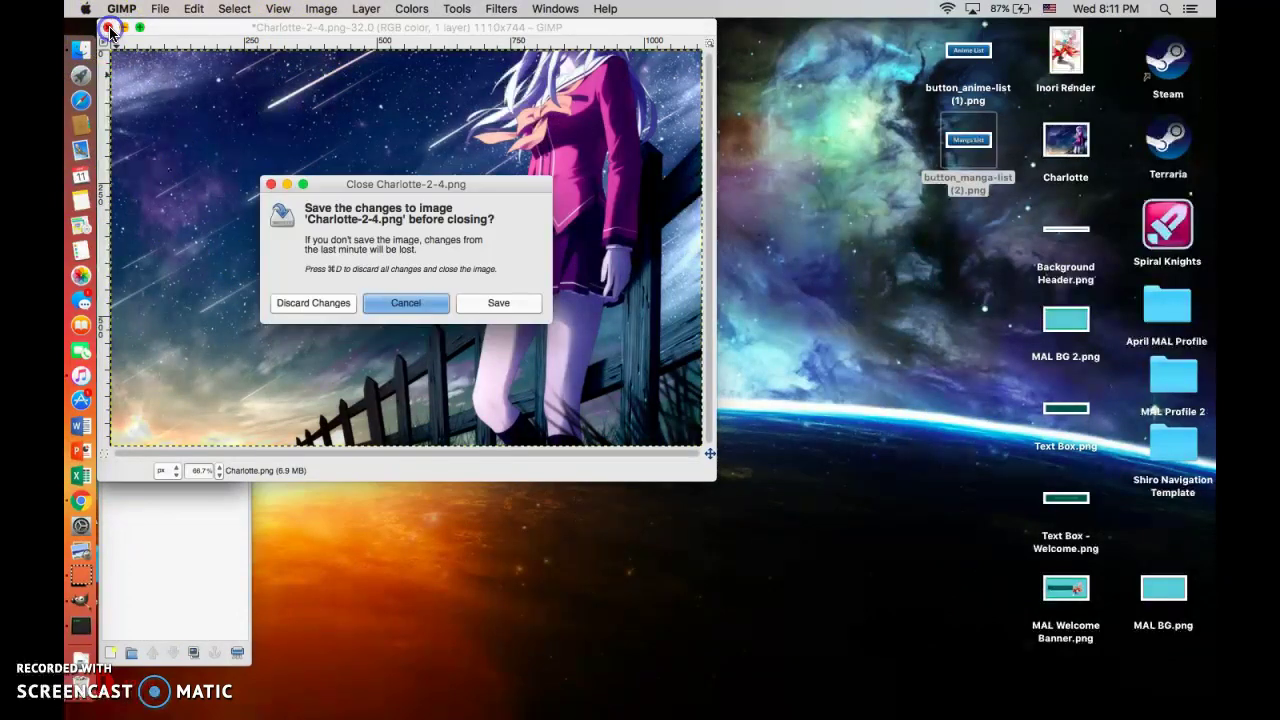
left_click(321, 300)
Step: Close the Charlotte-1-4, Charlotte-0-4 and Charlotte-2-3 slices without saving
left_click(326, 192)
left_click(107, 30)
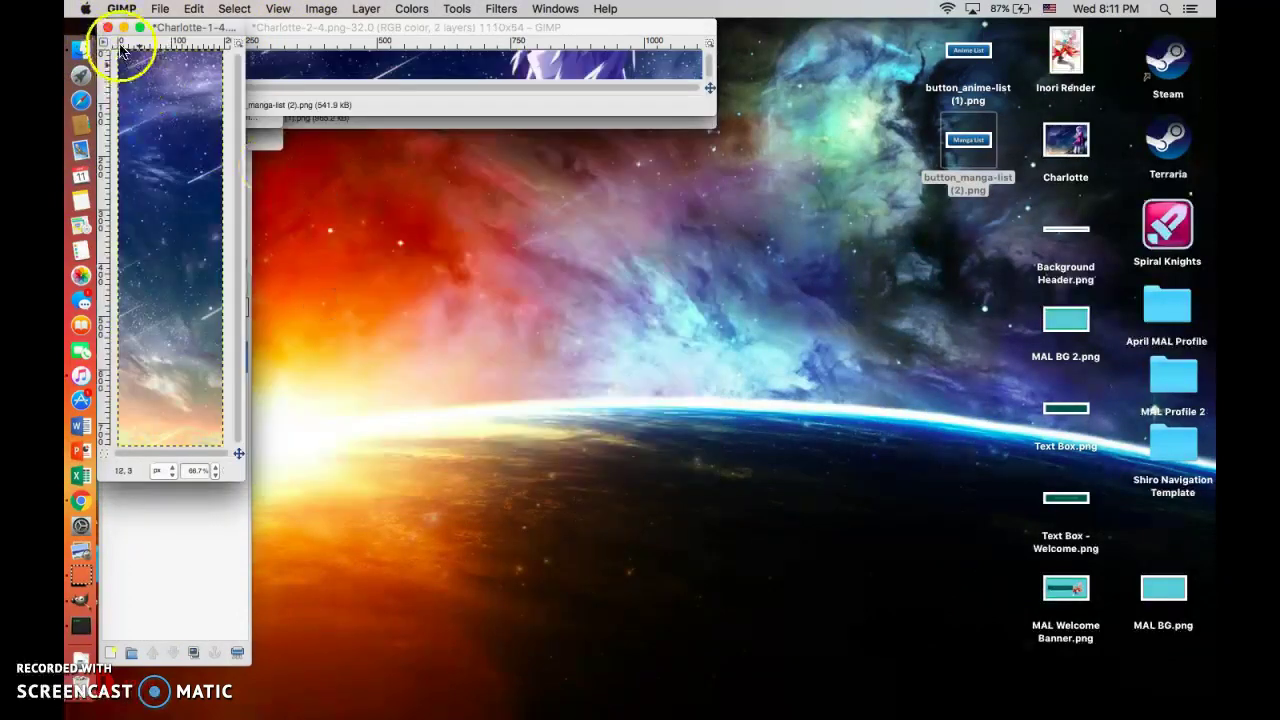
left_click(166, 304)
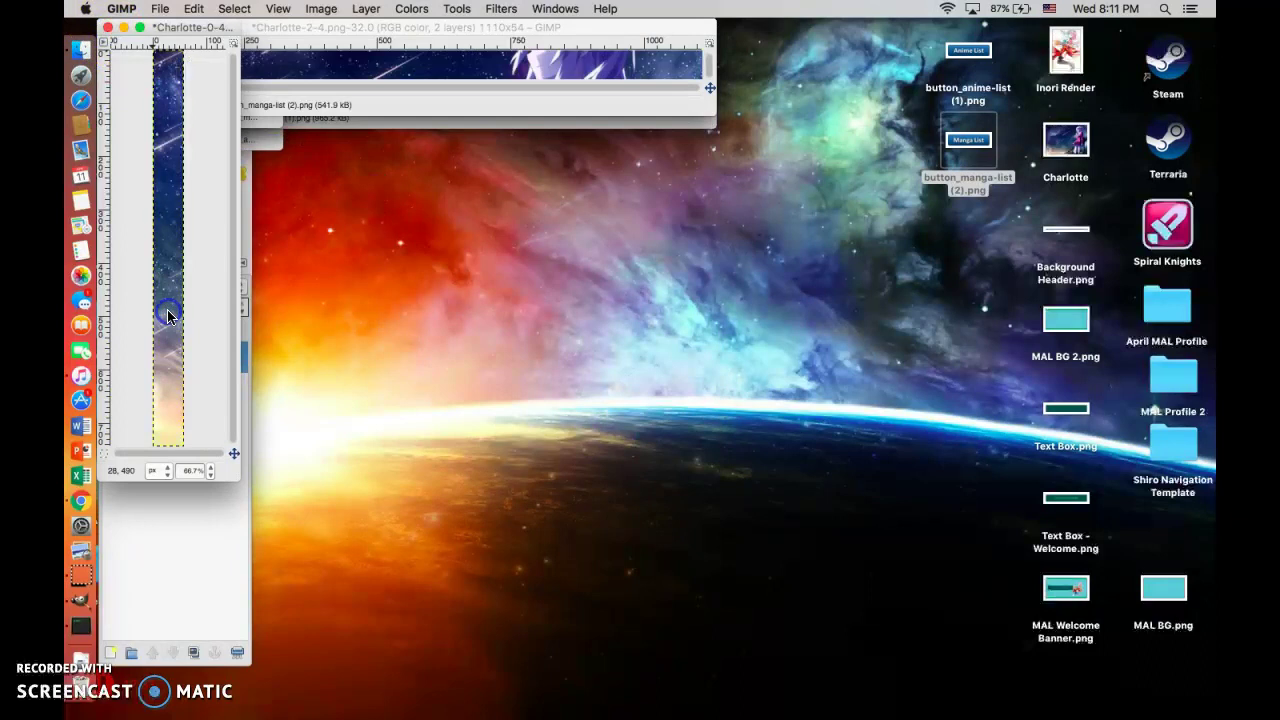
left_click(108, 28)
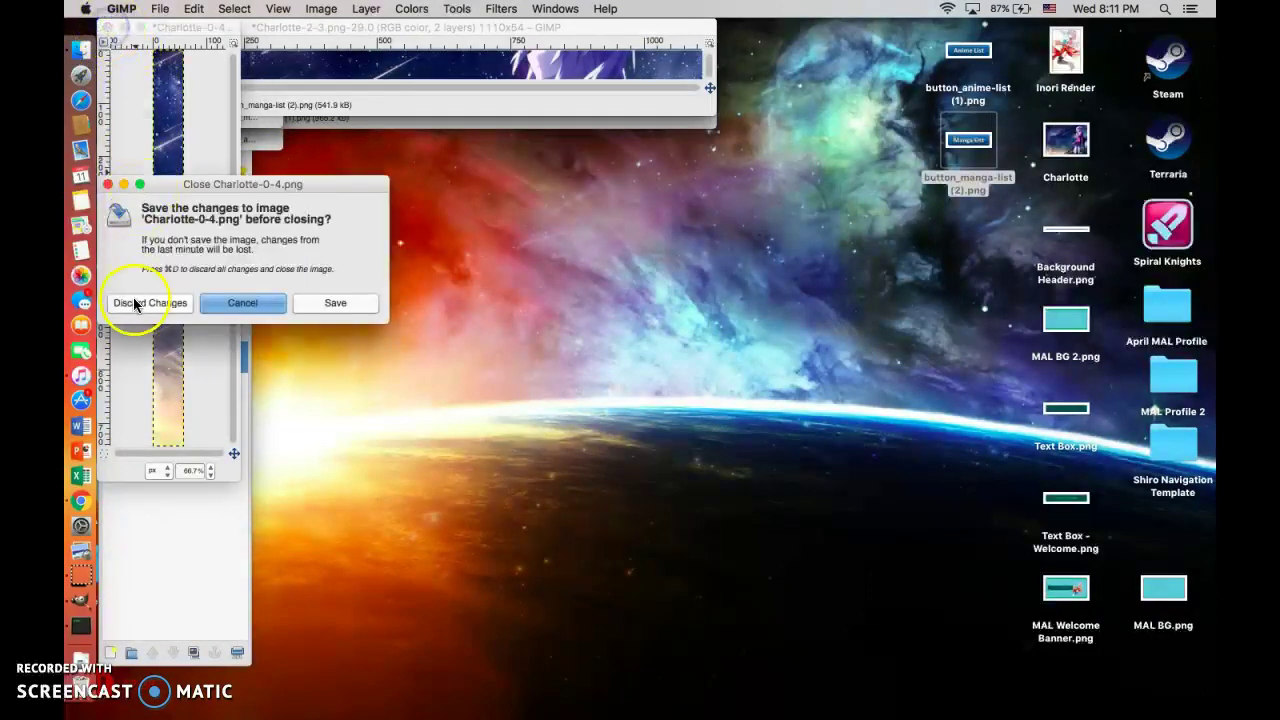
left_click(135, 304)
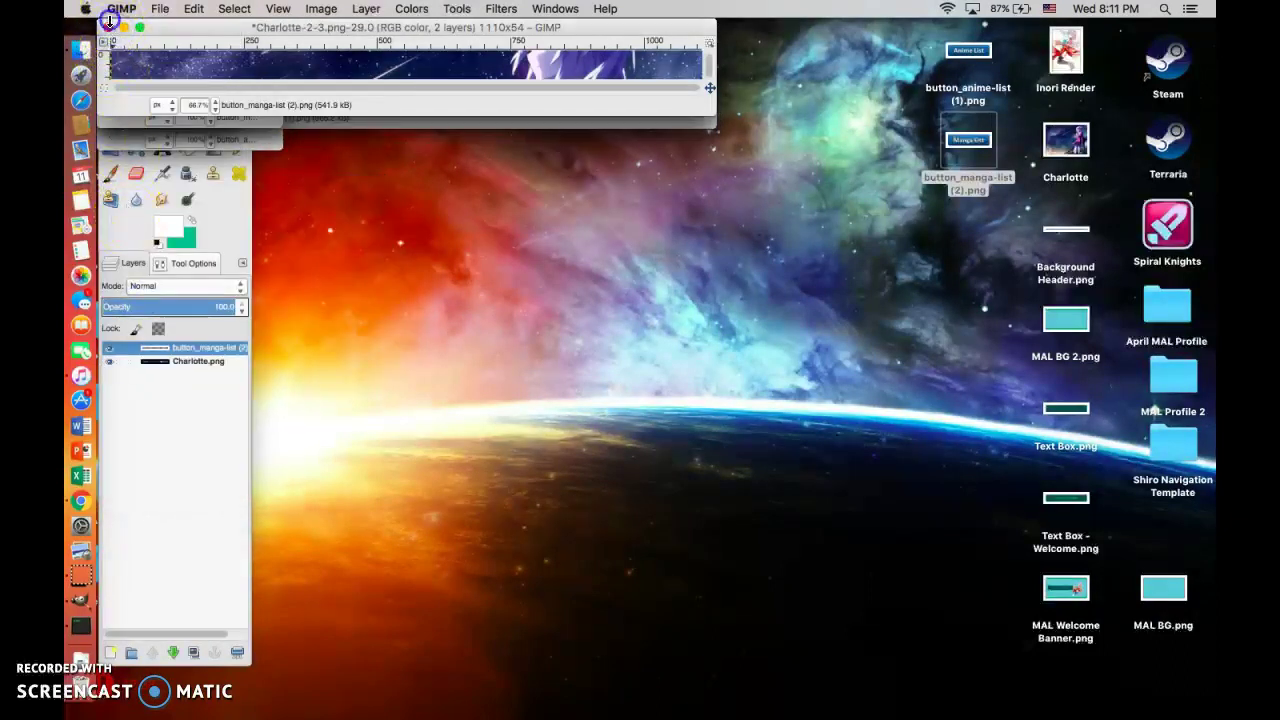
left_click(108, 25)
left_click(300, 143)
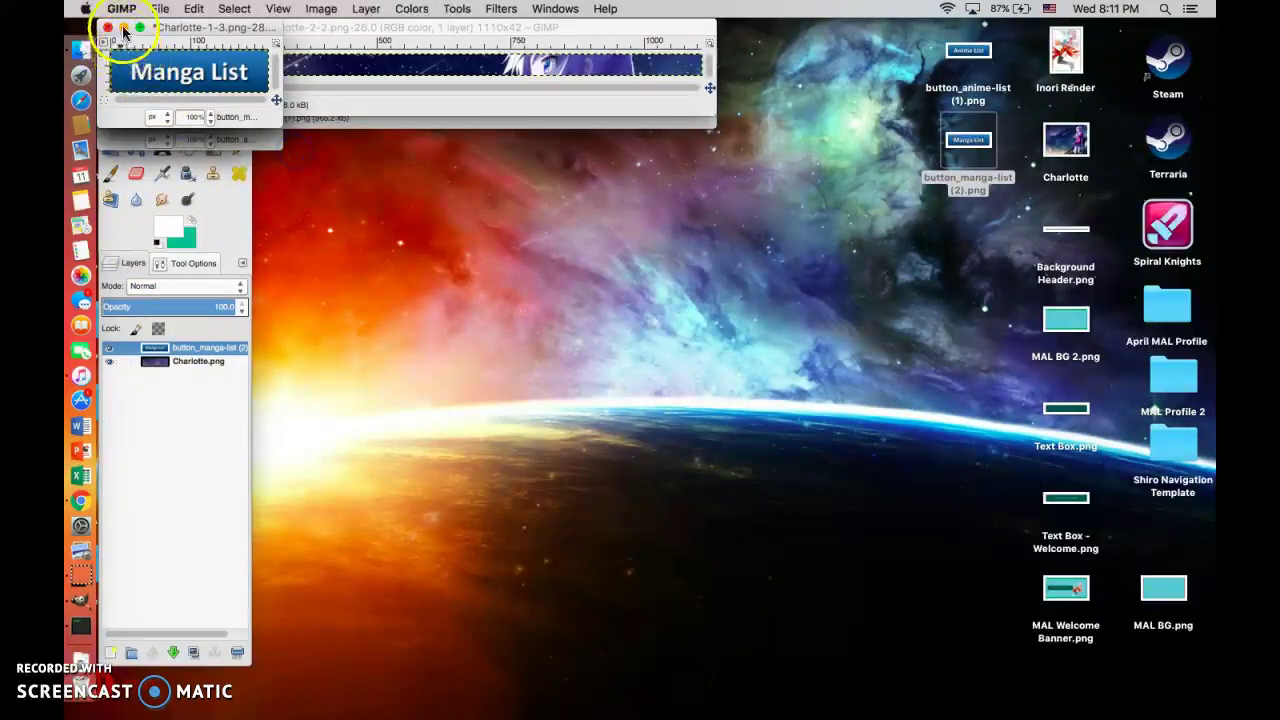
left_click(235, 228)
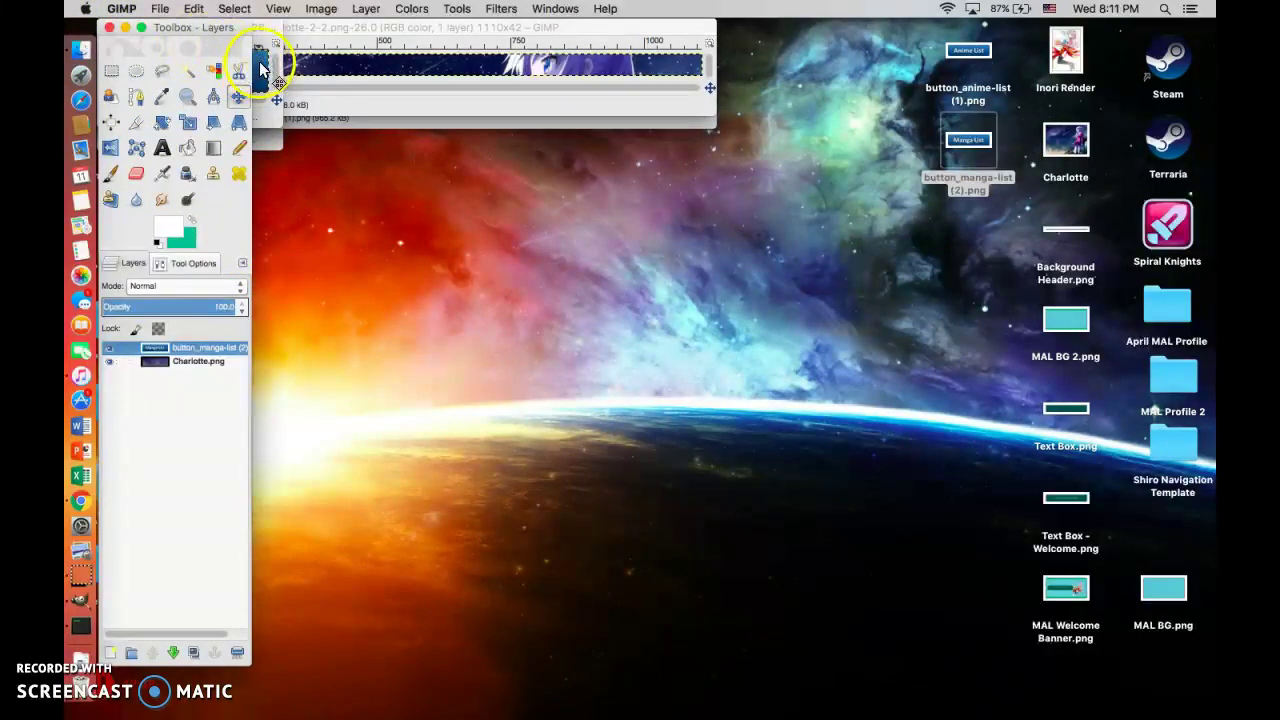
Step: Close the Charlotte-1-3, Charlotte-2-2, Charlotte-2-1 and Charlotte-1-2 slices without saving
left_click(262, 68)
left_click(108, 27)
left_click(172, 152)
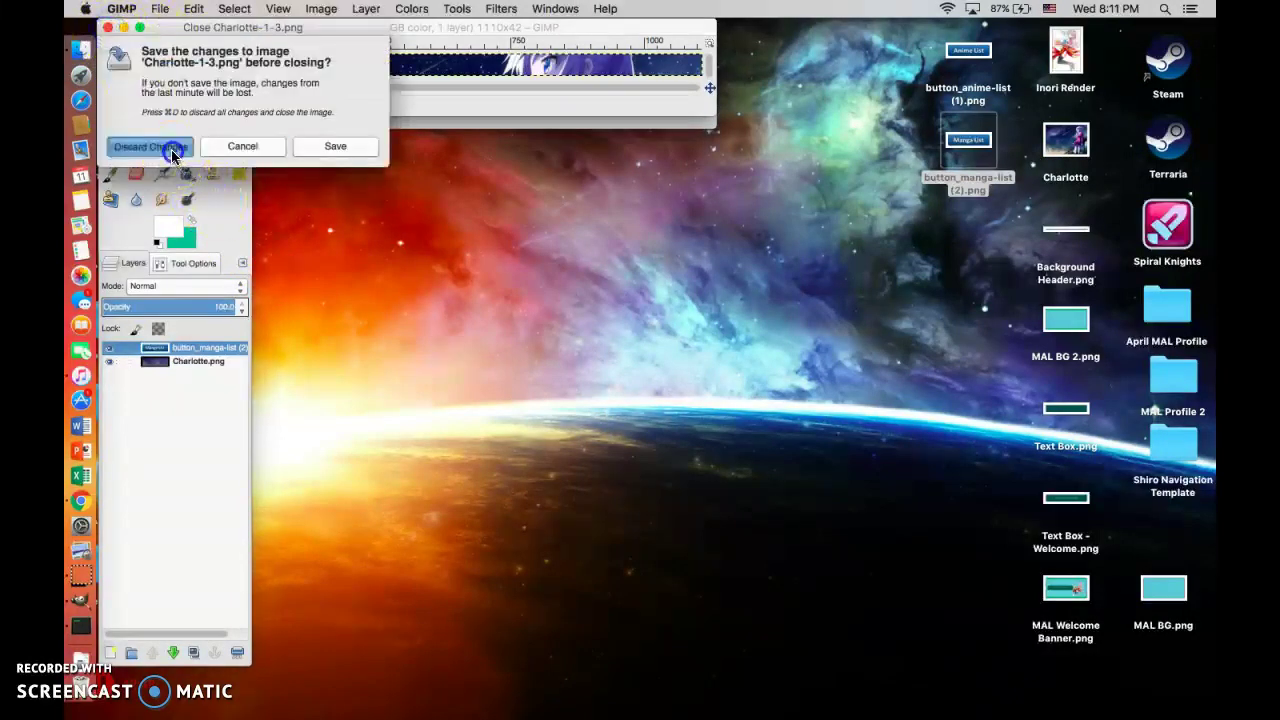
left_click(314, 90)
left_click(185, 168)
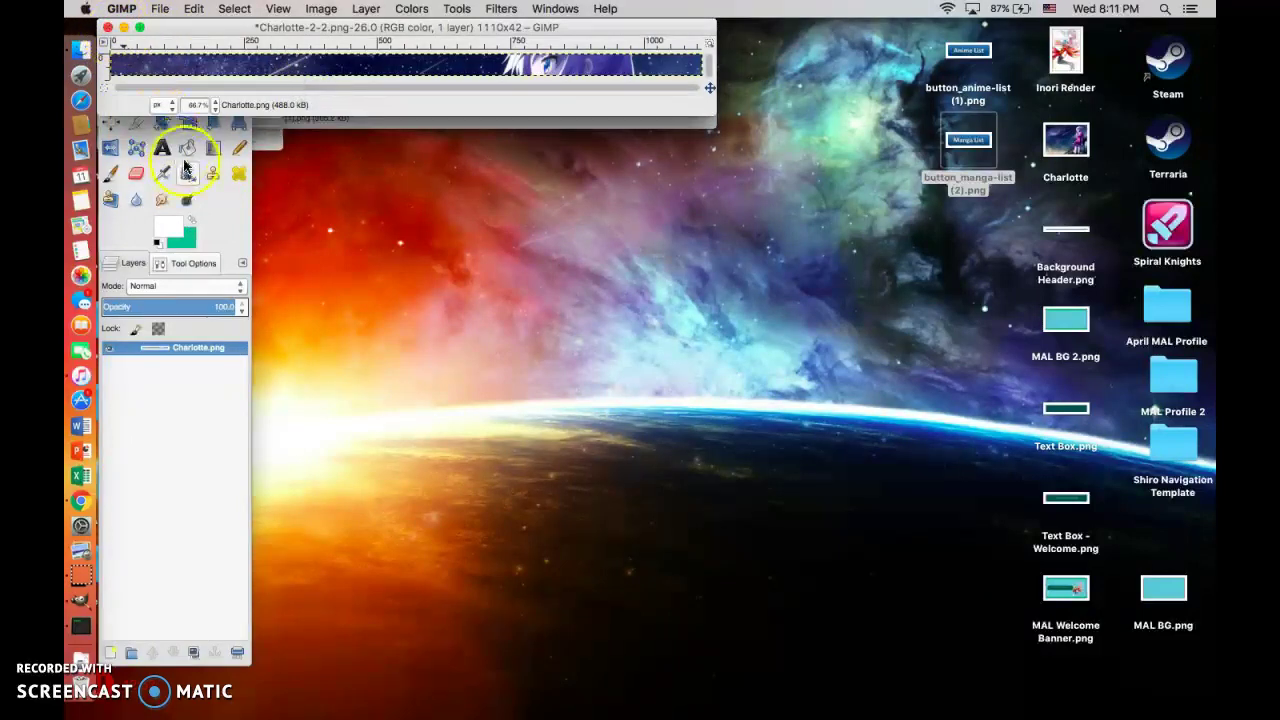
left_click(108, 28)
left_click(305, 145)
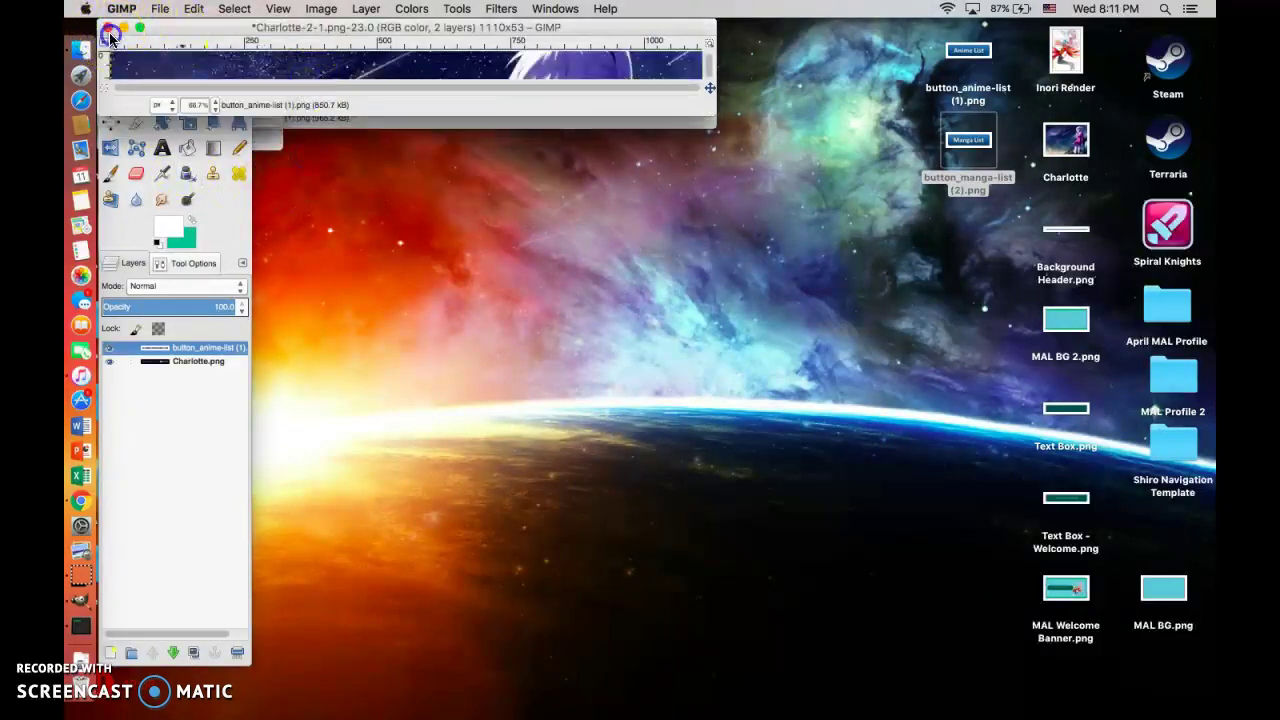
left_click(108, 28)
left_click(308, 145)
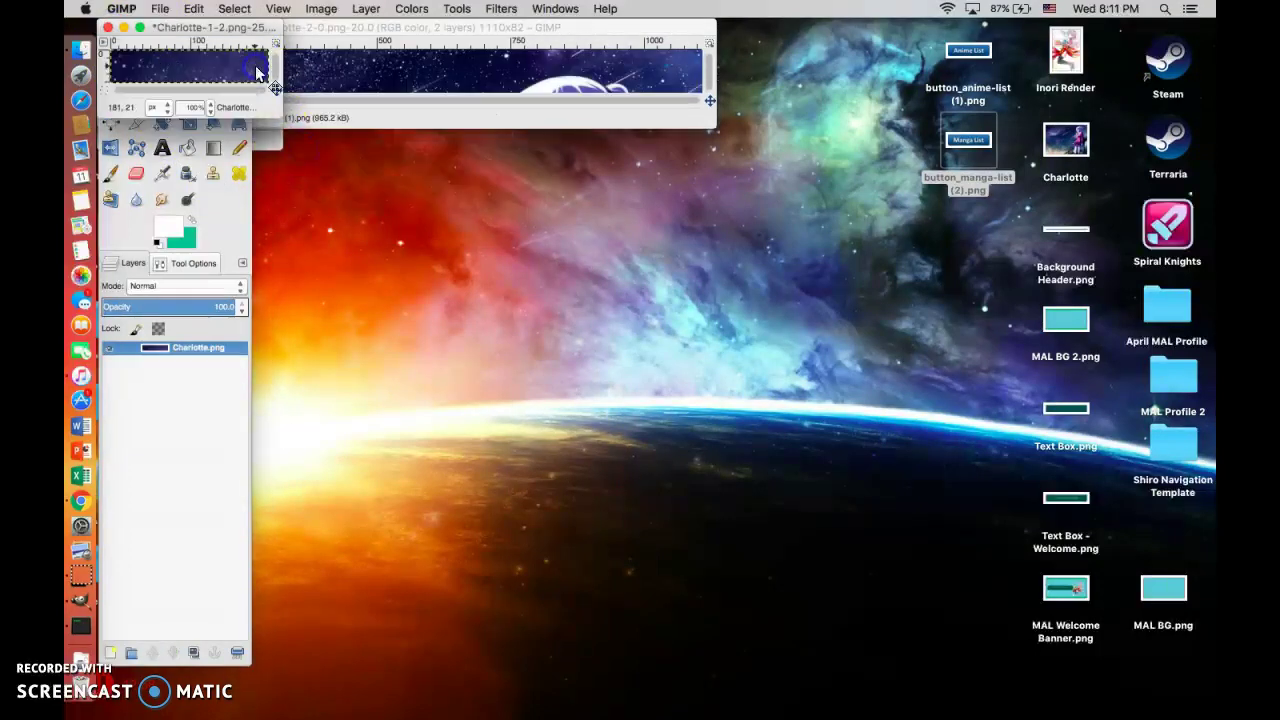
left_click(108, 28)
left_click(186, 140)
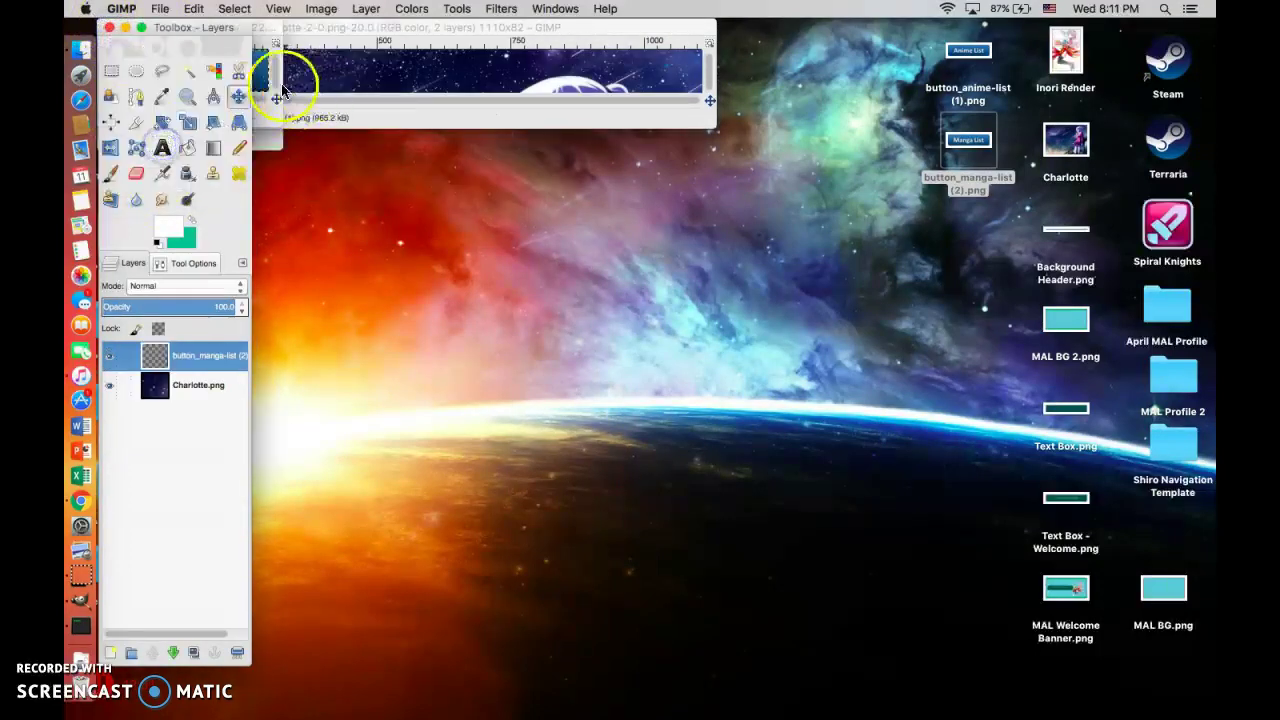